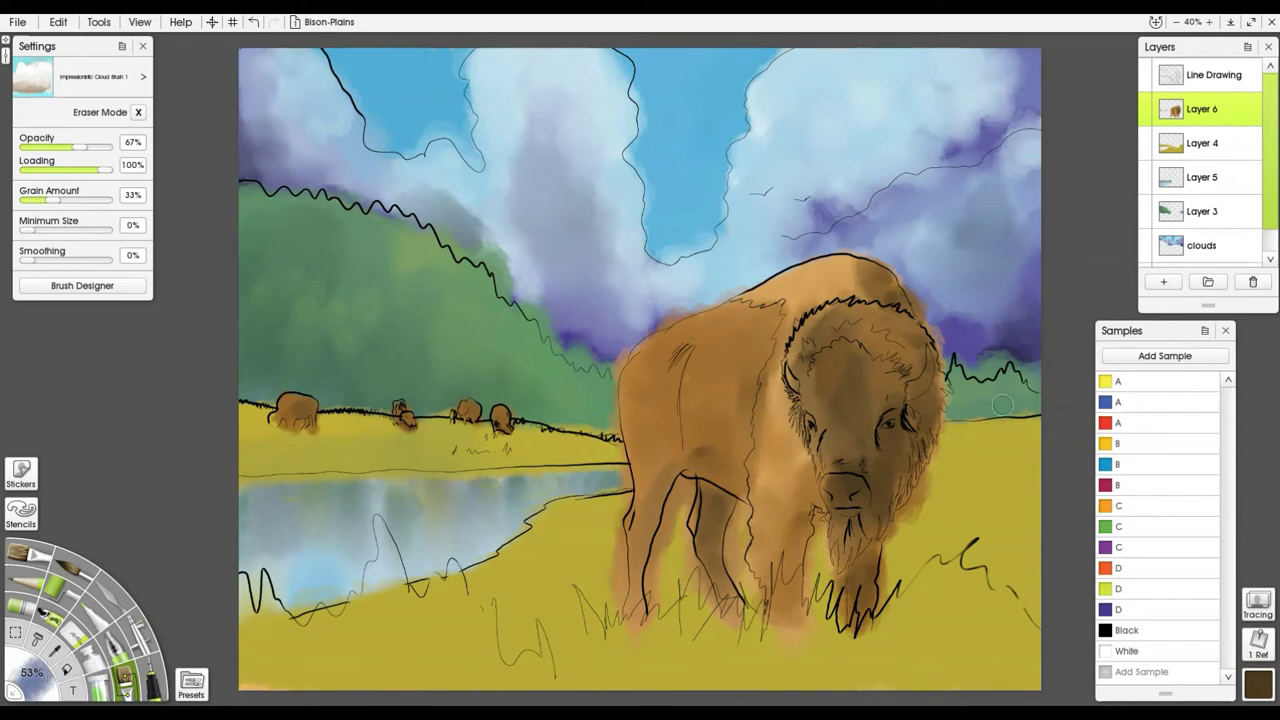
Rename Layers 3, 5, 4 and 6 to hills, river, grass and Bison.
double_click(1200, 212)
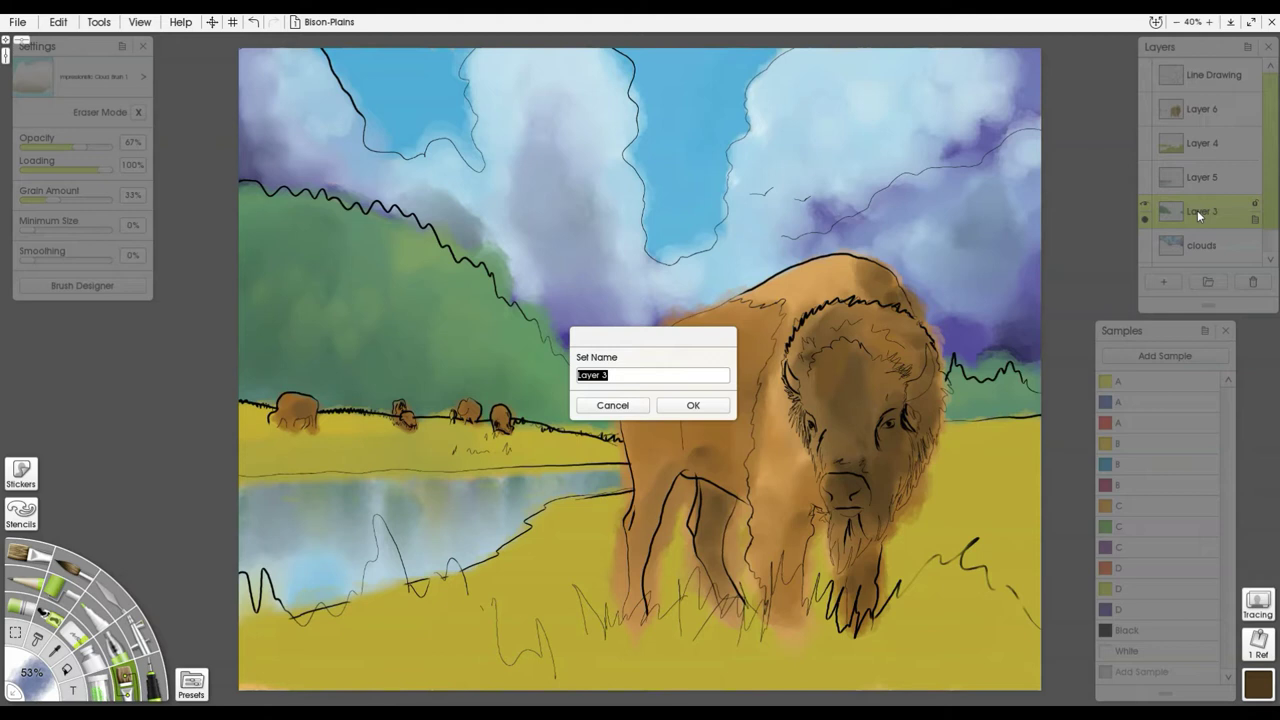
text(hills)
key(Return)
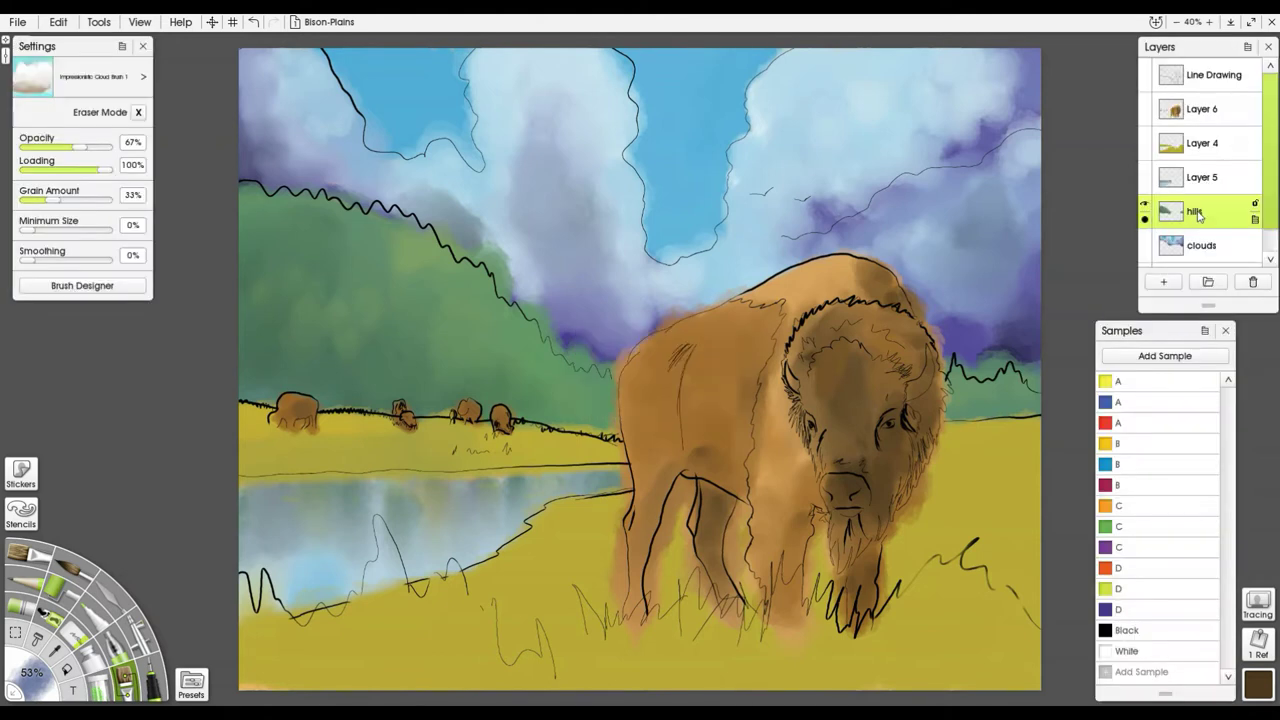
double_click(1212, 180)
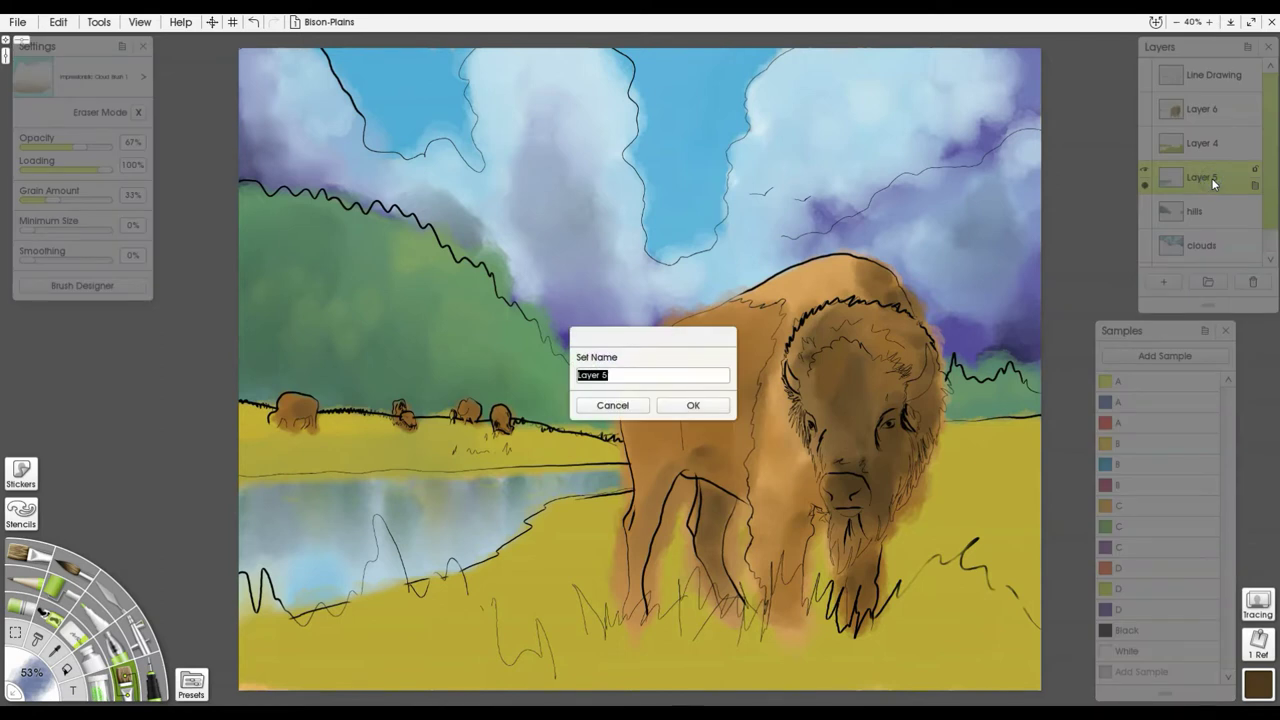
text(river)
key(Return)
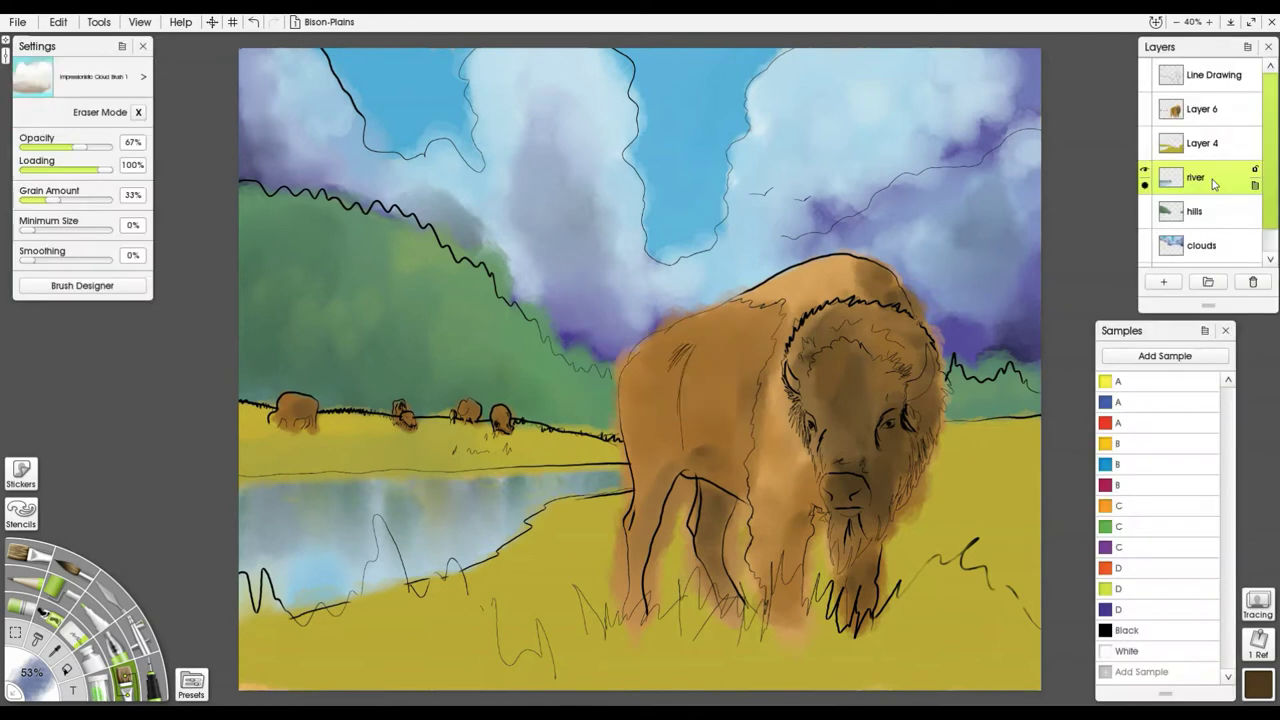
double_click(1215, 145)
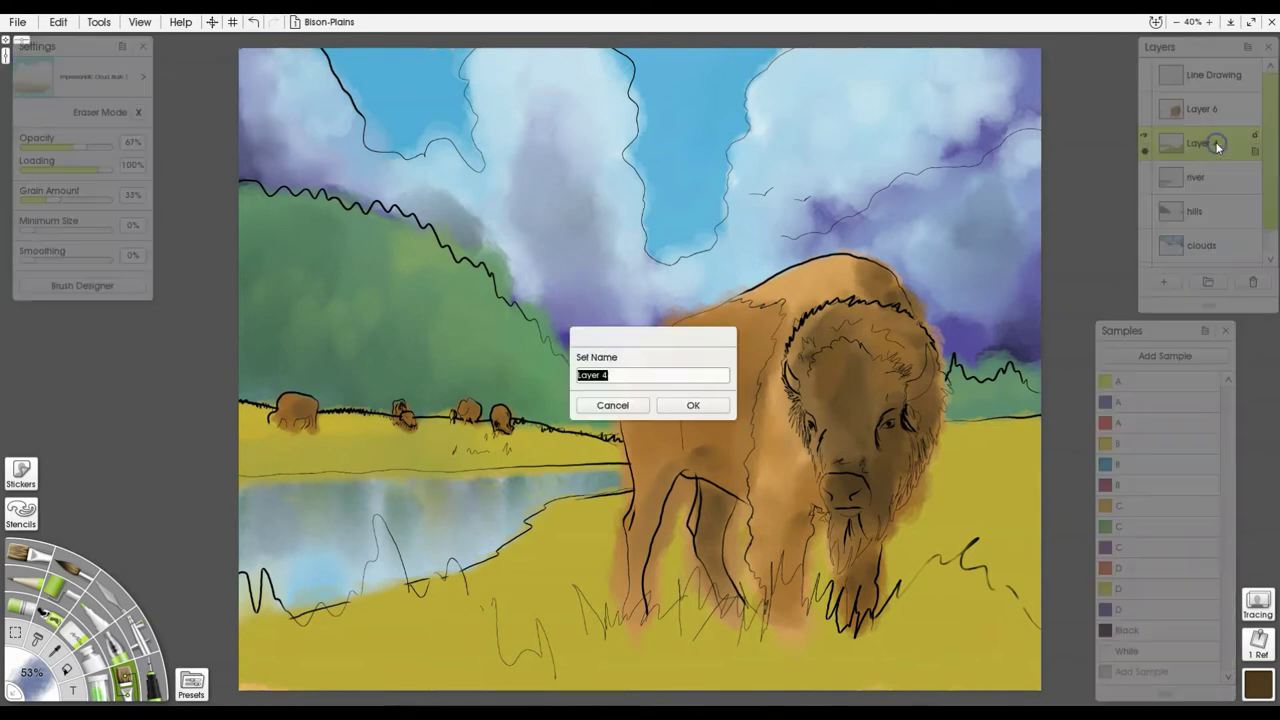
text(grass)
key(Return)
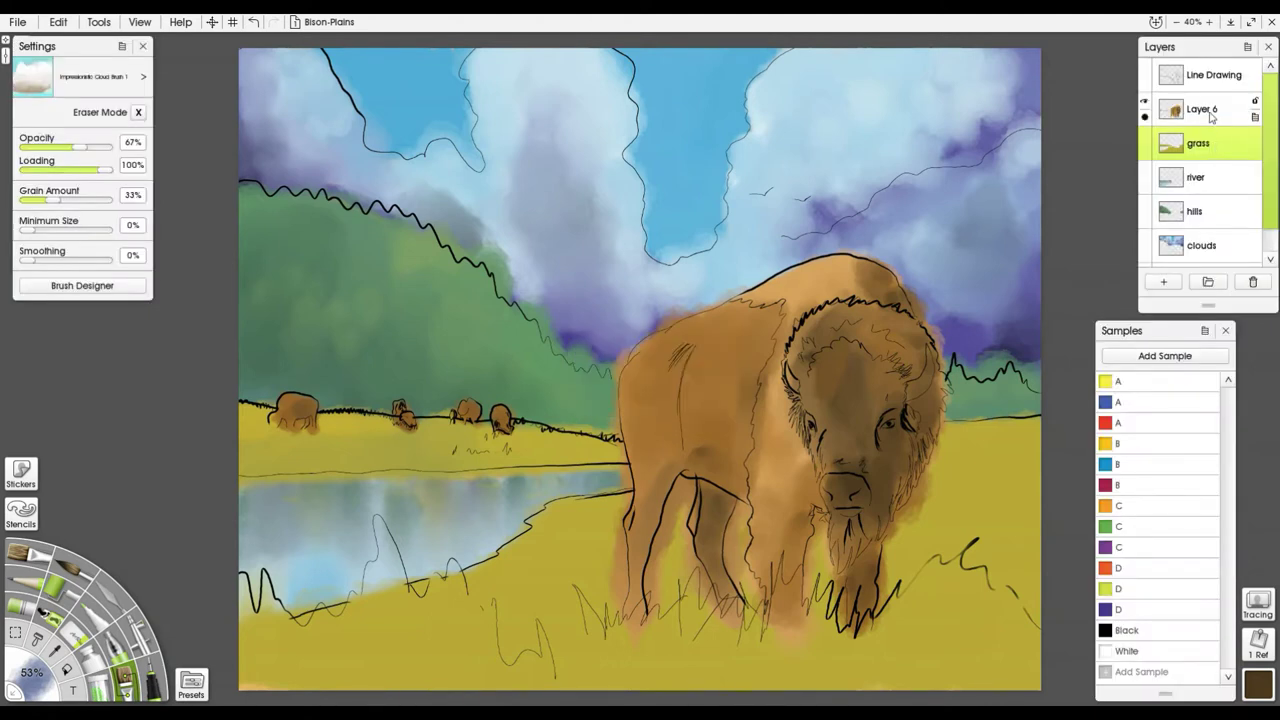
double_click(1209, 111)
text(B)
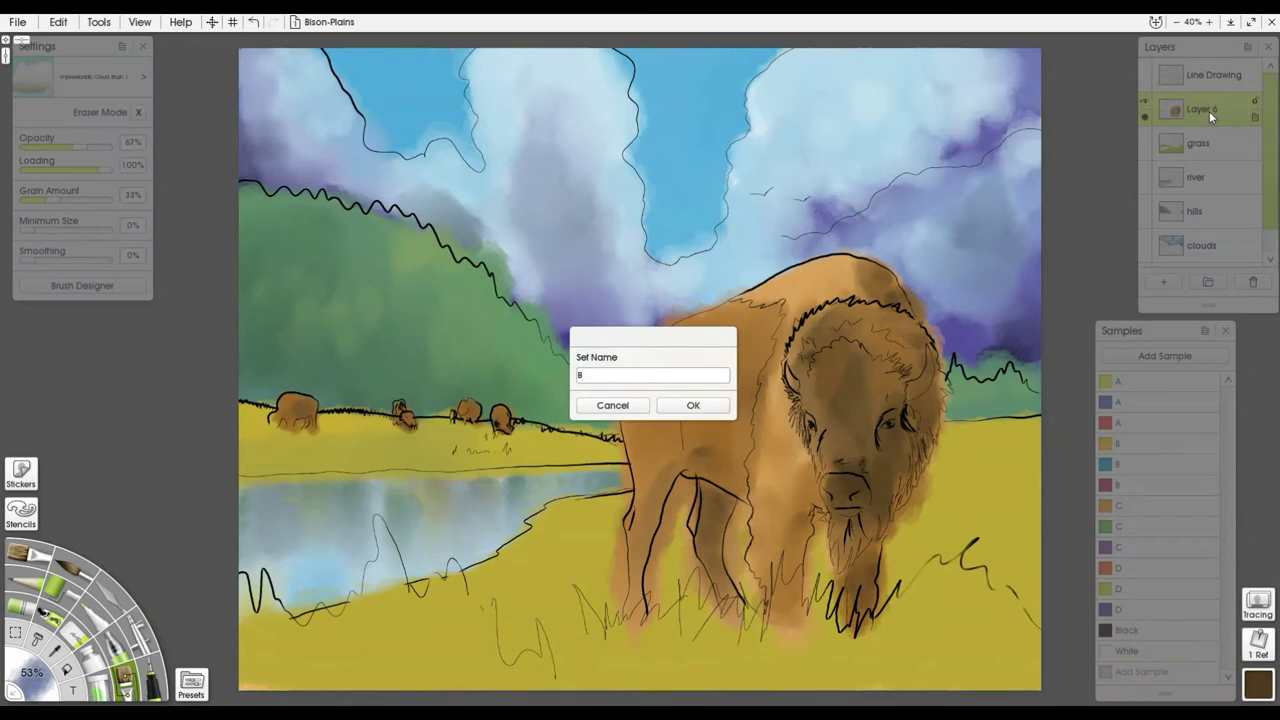
text(ison)
key(Return)
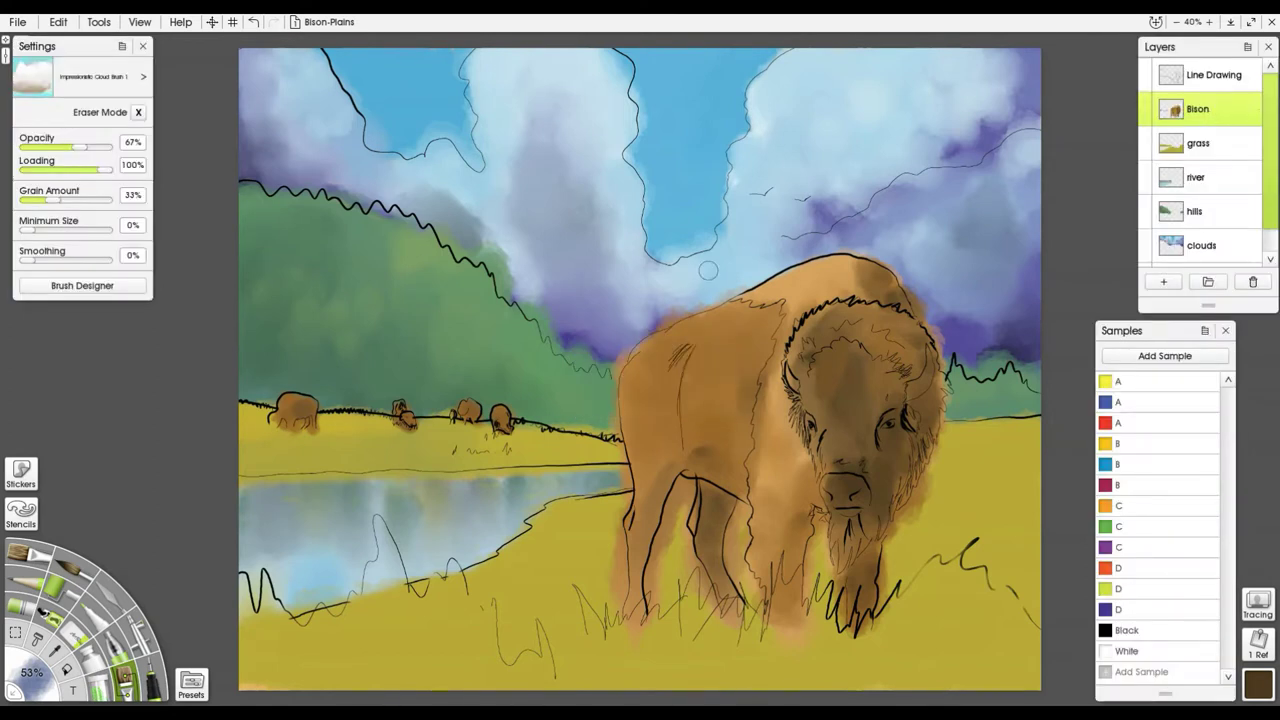
On the clouds layer, lighten the cloud right of the hump with sampled sky blue, then yellow.
click(1206, 248)
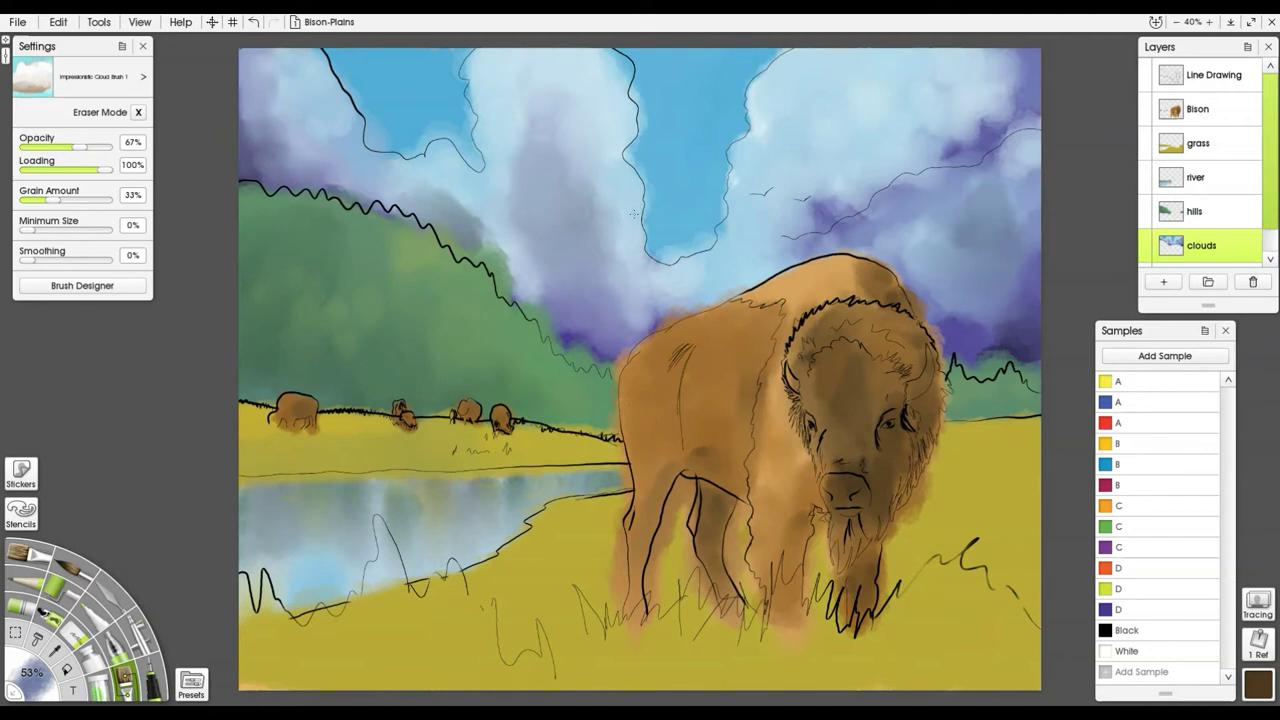
alt+click(633, 214)
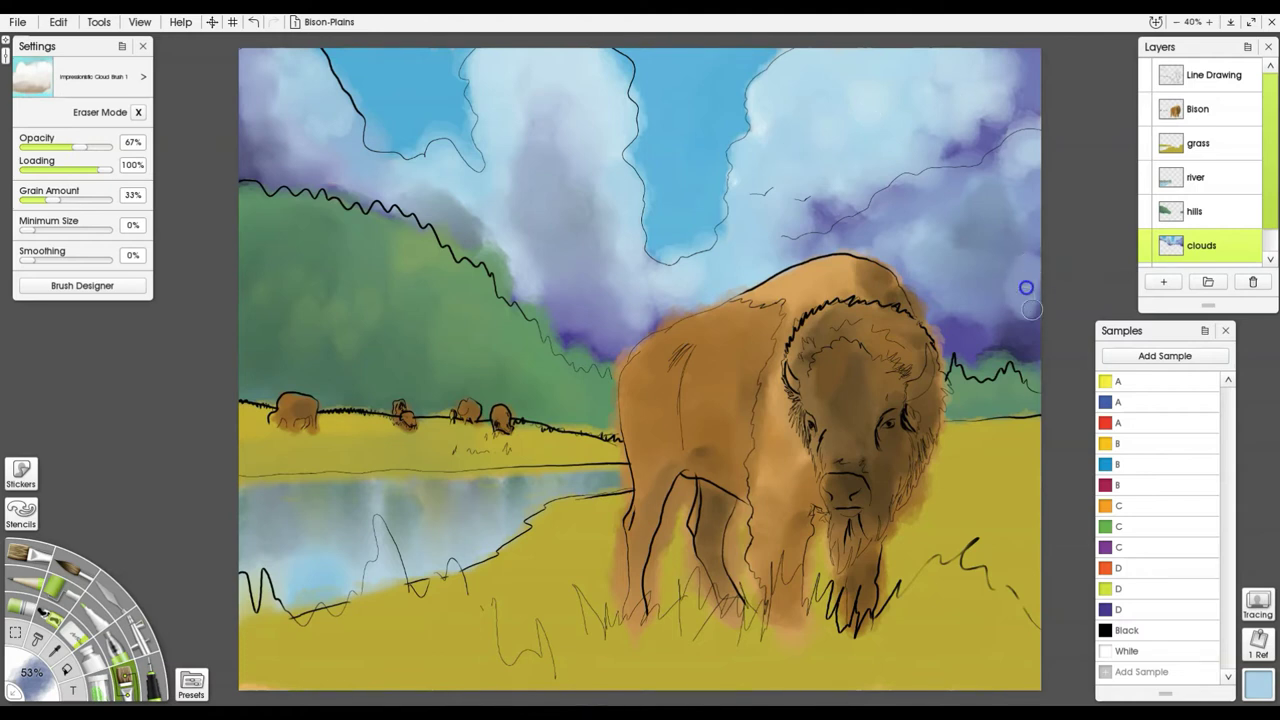
mouse_move(995, 312)
mouse_down()
mouse_move(1033, 339)
mouse_move(1009, 339)
mouse_move(1008, 353)
mouse_move(991, 333)
mouse_move(964, 354)
mouse_move(970, 295)
mouse_move(985, 316)
mouse_move(973, 348)
mouse_move(1030, 301)
mouse_move(1029, 350)
mouse_move(981, 341)
mouse_move(957, 362)
mouse_move(928, 315)
mouse_move(935, 302)
mouse_move(970, 345)
mouse_up()
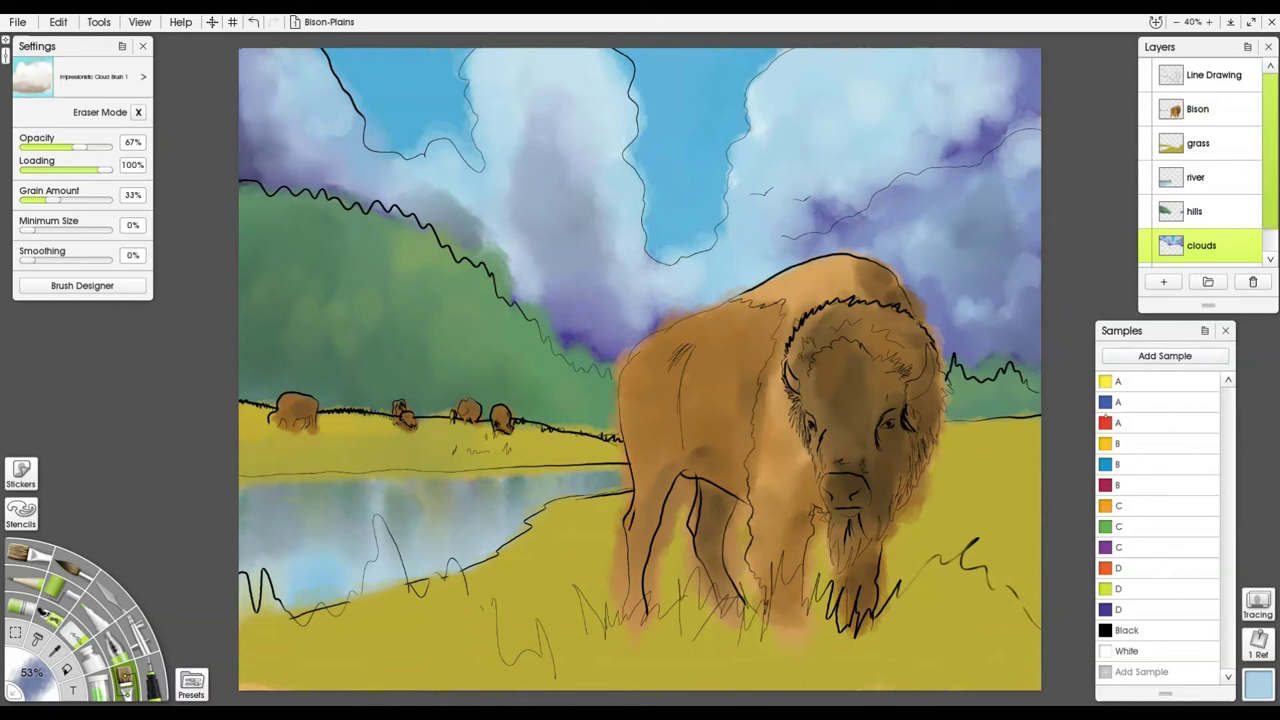
click(1106, 380)
mouse_move(996, 325)
mouse_down()
mouse_move(1005, 343)
mouse_move(1026, 303)
mouse_move(1010, 345)
mouse_move(1030, 305)
mouse_move(973, 340)
mouse_move(948, 330)
mouse_move(1006, 296)
mouse_move(1035, 311)
mouse_move(1046, 363)
mouse_move(1034, 300)
mouse_move(1043, 357)
mouse_move(1048, 320)
mouse_up()
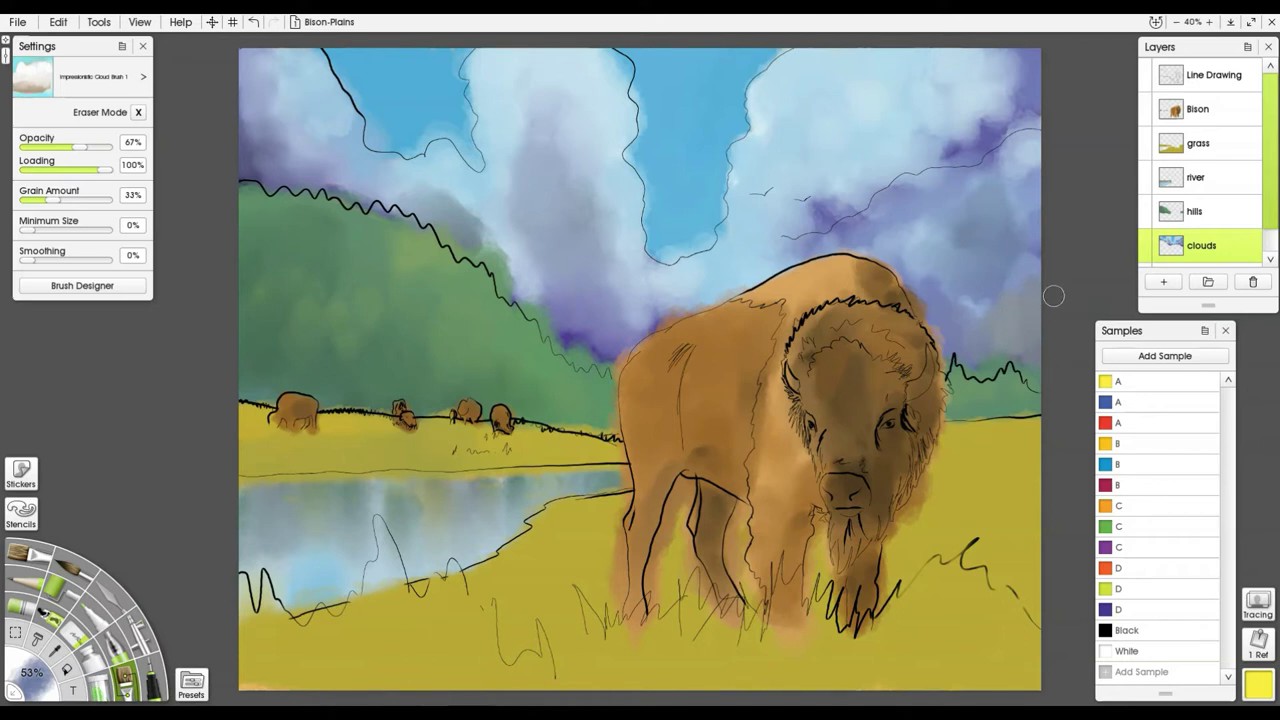
Sample the blue-grey cloud and shade grey-purple into the central, upper-right and upper-left sky.
alt+click(1014, 300)
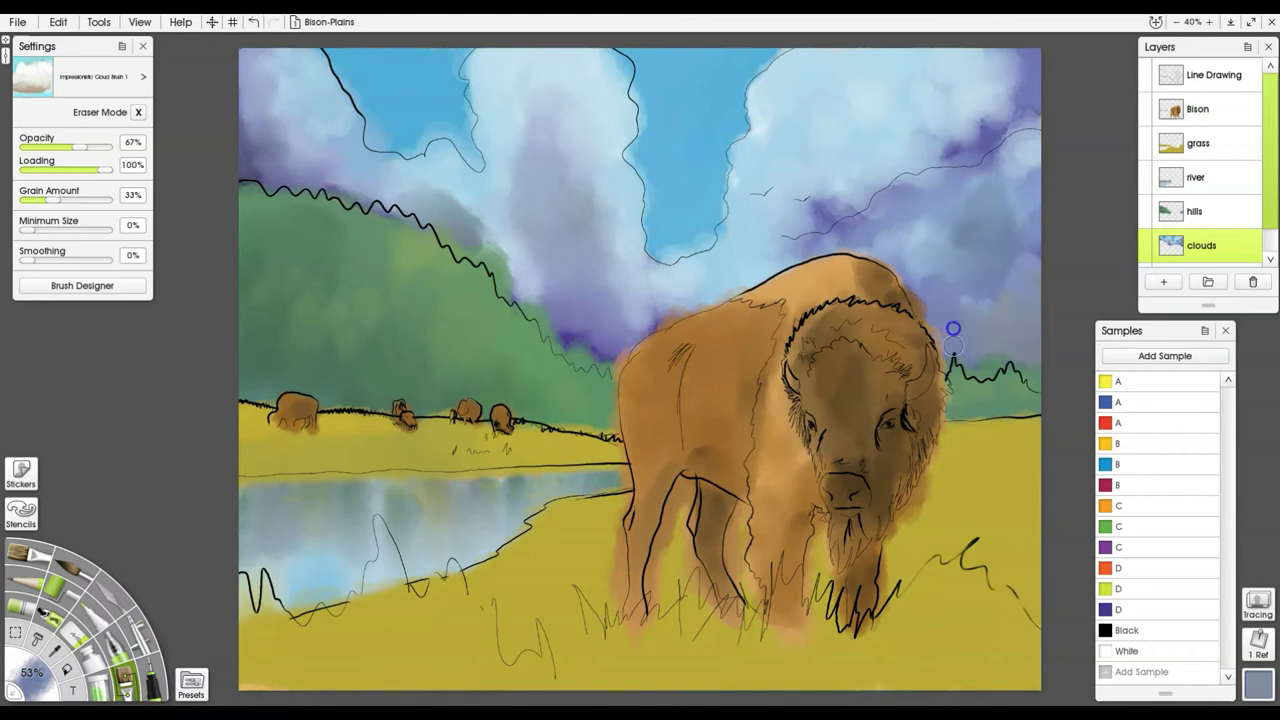
mouse_move(953, 328)
mouse_down()
mouse_move(984, 351)
mouse_move(995, 234)
mouse_move(1015, 256)
mouse_move(1026, 137)
mouse_move(1006, 119)
mouse_move(964, 147)
mouse_move(1024, 95)
mouse_move(1036, 105)
mouse_move(1011, 62)
mouse_move(1027, 145)
mouse_move(840, 242)
mouse_move(859, 210)
mouse_move(831, 246)
mouse_move(835, 218)
mouse_move(744, 294)
mouse_move(594, 340)
mouse_move(602, 354)
mouse_move(584, 318)
mouse_move(573, 324)
mouse_move(632, 367)
mouse_move(658, 312)
mouse_move(673, 309)
mouse_move(607, 355)
mouse_move(586, 307)
mouse_move(590, 351)
mouse_move(564, 339)
mouse_move(550, 351)
mouse_move(257, 145)
mouse_move(267, 148)
mouse_move(288, 177)
mouse_move(247, 157)
mouse_move(275, 151)
mouse_move(315, 175)
mouse_up()
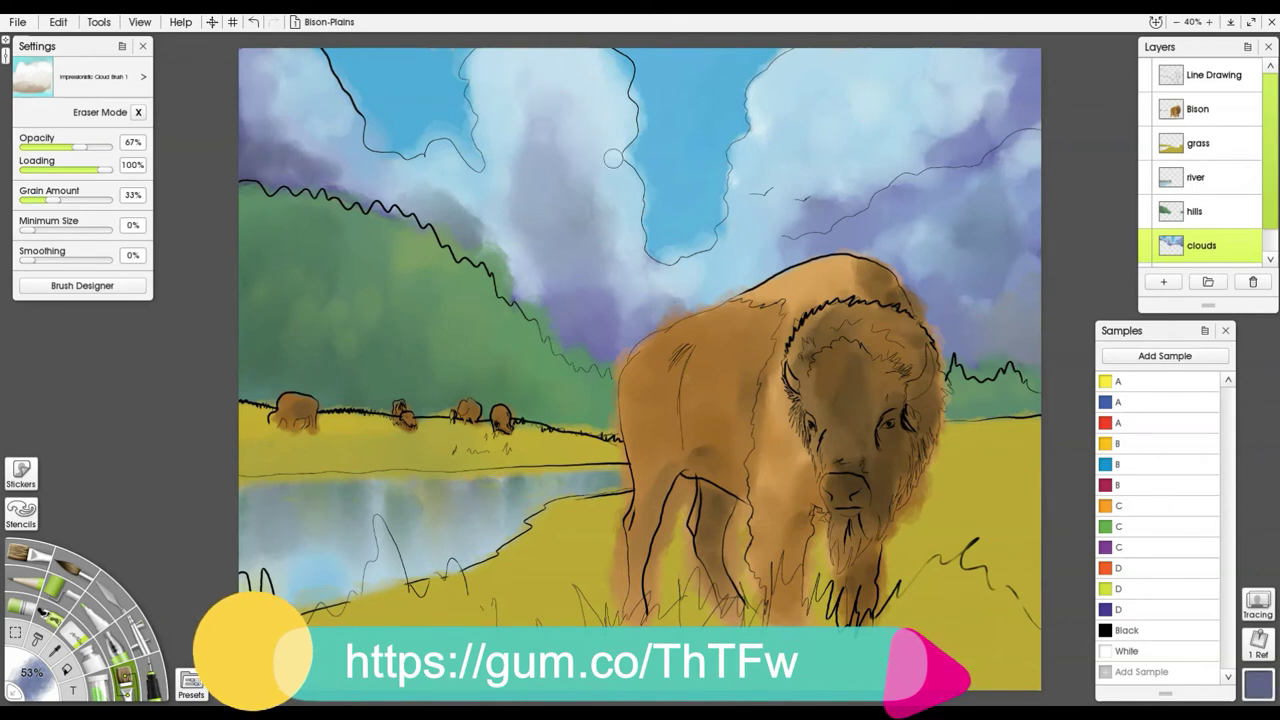
mouse_move(613, 158)
mouse_down()
mouse_move(538, 160)
mouse_move(542, 185)
mouse_move(600, 199)
mouse_move(563, 212)
mouse_move(594, 277)
mouse_up()
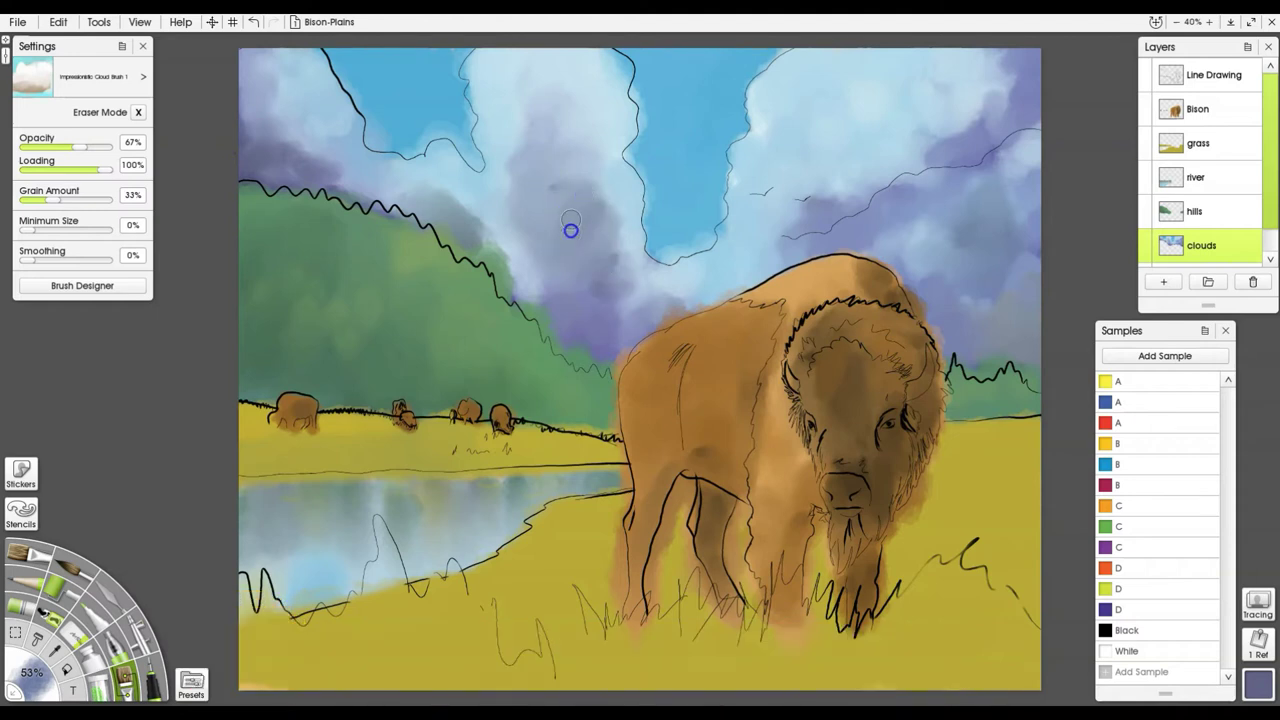
mouse_move(571, 231)
mouse_down()
mouse_move(530, 160)
mouse_move(515, 208)
mouse_move(595, 236)
mouse_move(599, 284)
mouse_move(628, 258)
mouse_move(626, 325)
mouse_move(668, 296)
mouse_move(632, 281)
mouse_move(616, 163)
mouse_move(581, 176)
mouse_move(566, 148)
mouse_up()
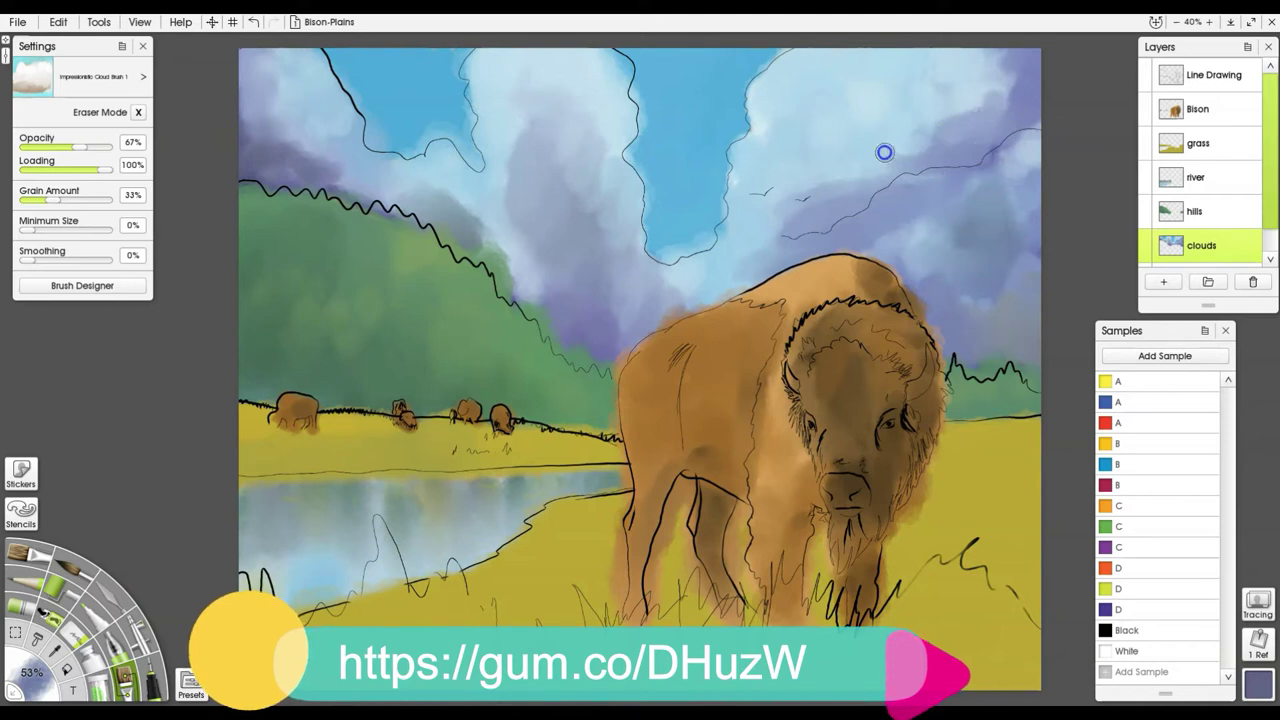
drag(939, 122, 994, 114)
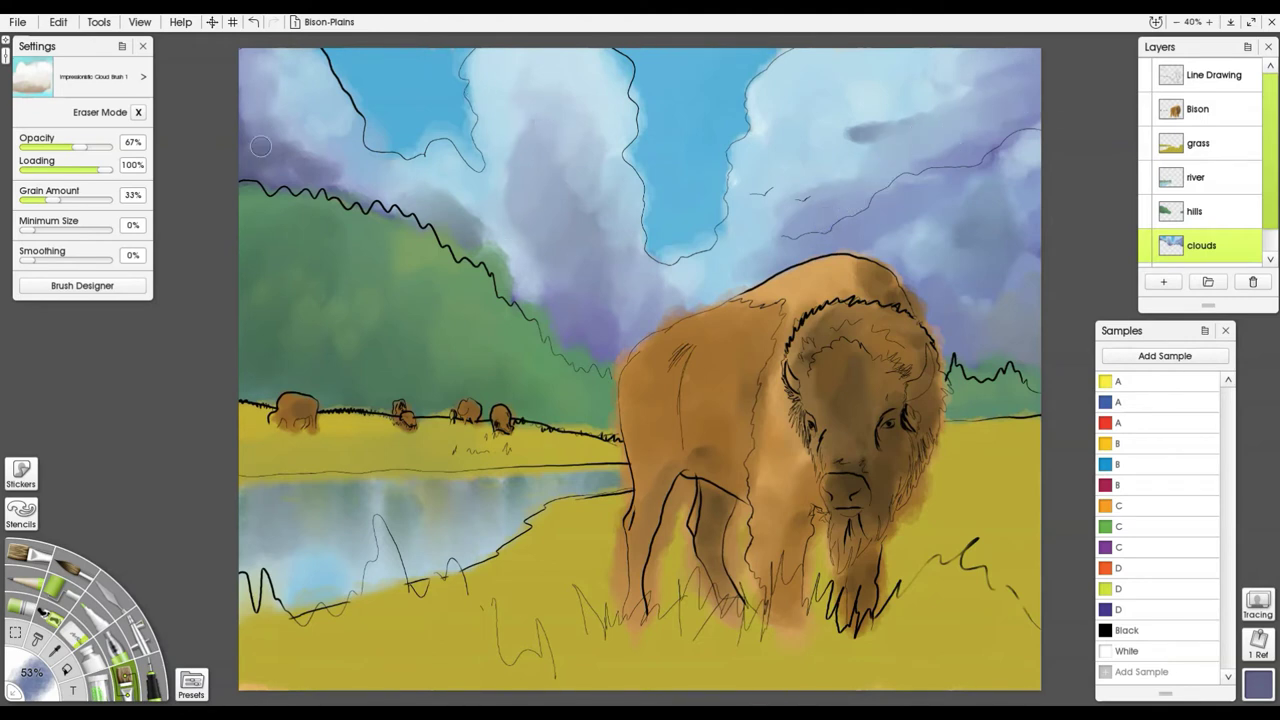
mouse_move(260, 146)
mouse_down()
mouse_move(339, 161)
mouse_move(301, 186)
mouse_move(254, 180)
mouse_move(236, 156)
mouse_move(244, 131)
mouse_move(285, 157)
mouse_up()
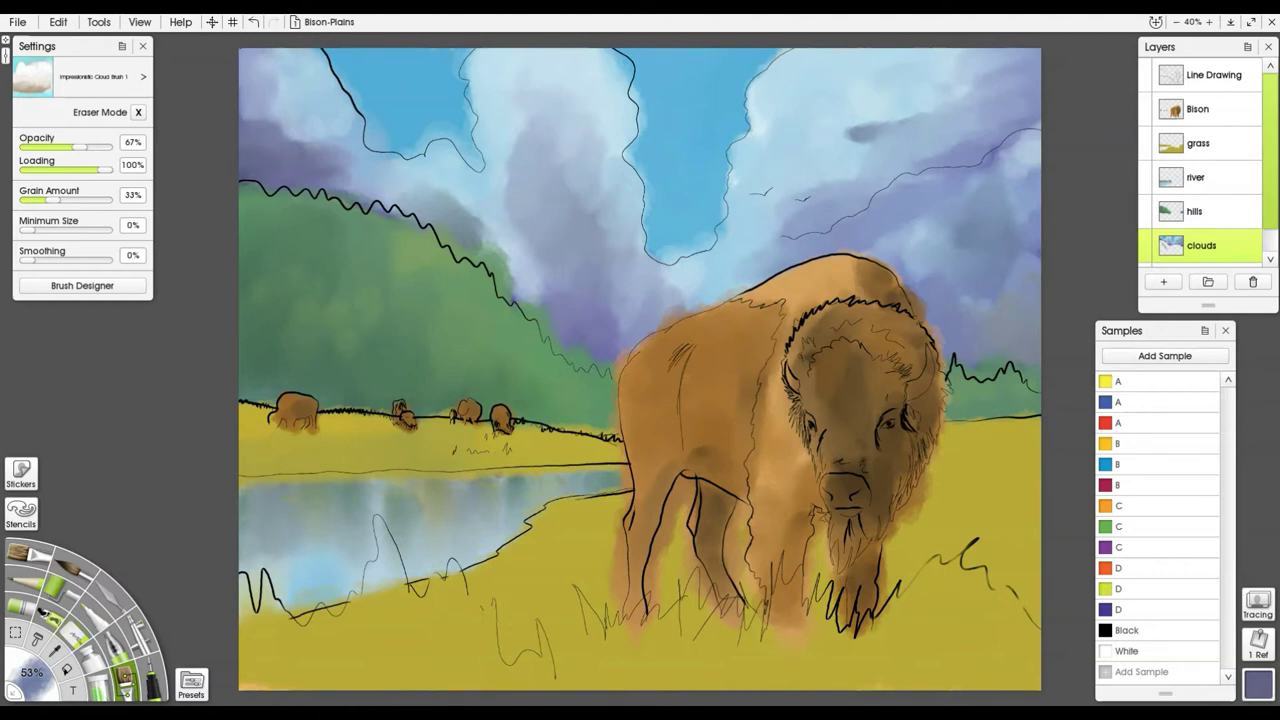
key(i)
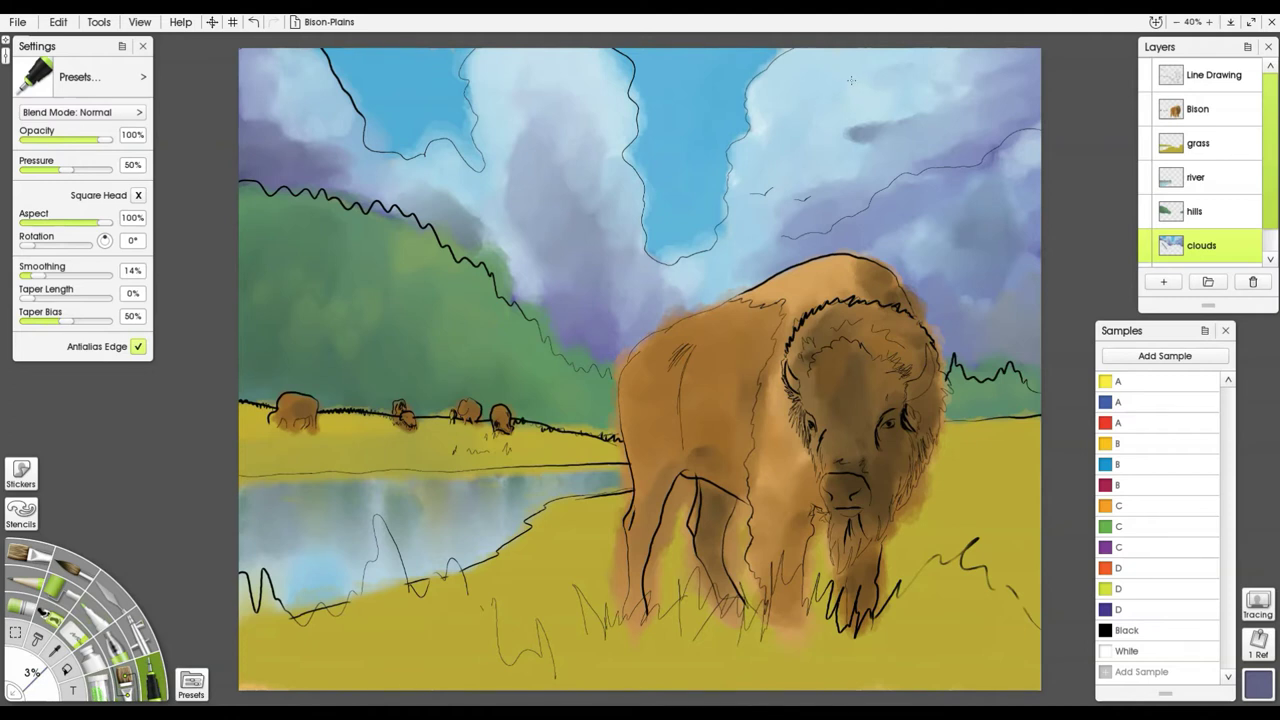
mouse_move(851, 80)
mouse_down()
mouse_move(815, 92)
mouse_move(841, 108)
mouse_move(918, 97)
mouse_move(915, 80)
mouse_move(866, 77)
mouse_move(787, 120)
mouse_move(835, 133)
mouse_move(845, 113)
mouse_move(788, 136)
mouse_up()
drag(937, 95, 759, 187)
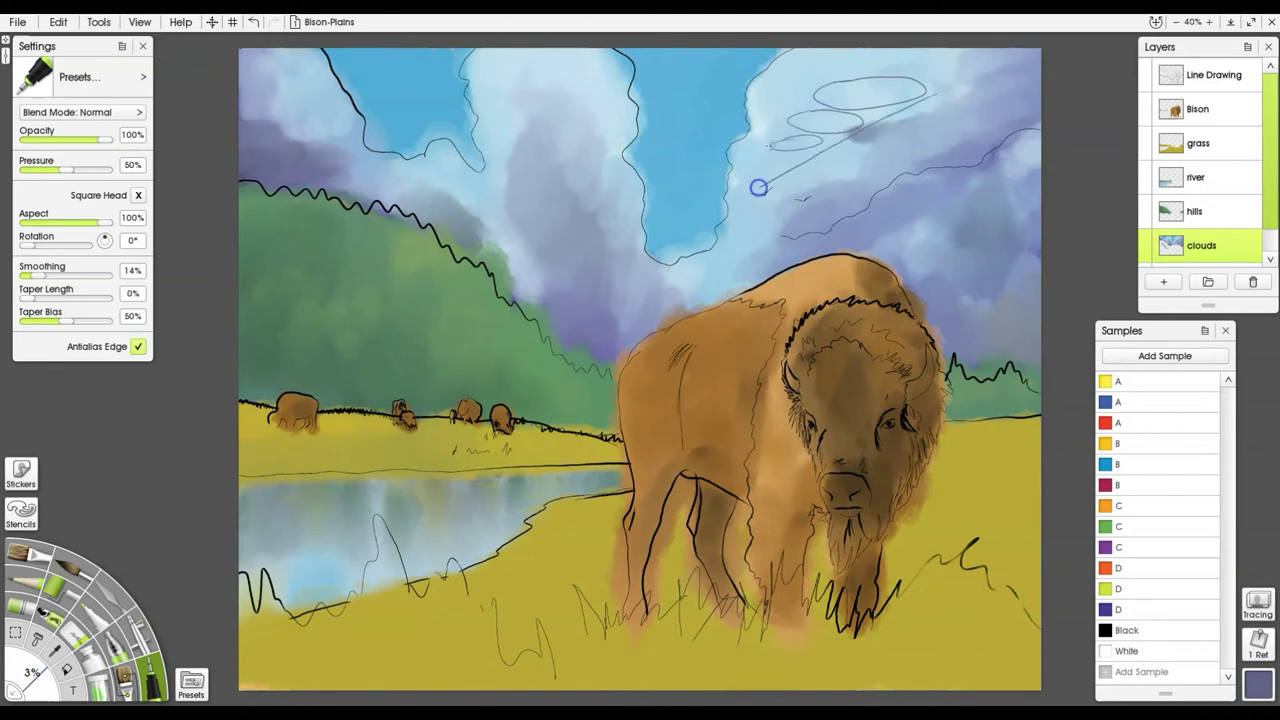
drag(830, 74, 712, 201)
mouse_move(750, 160)
mouse_down()
mouse_move(766, 171)
mouse_move(791, 154)
mouse_move(752, 156)
mouse_up()
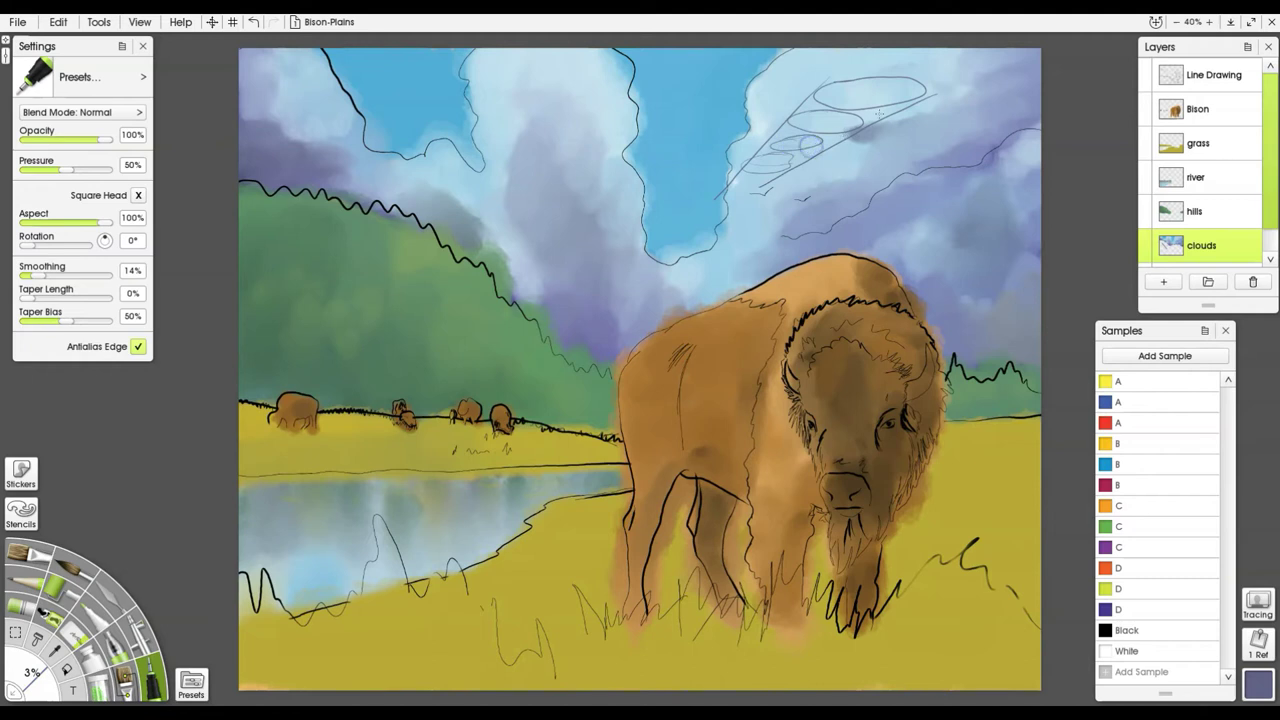
mouse_move(856, 89)
mouse_down()
mouse_move(866, 106)
mouse_move(834, 97)
mouse_move(806, 157)
mouse_move(731, 191)
mouse_up()
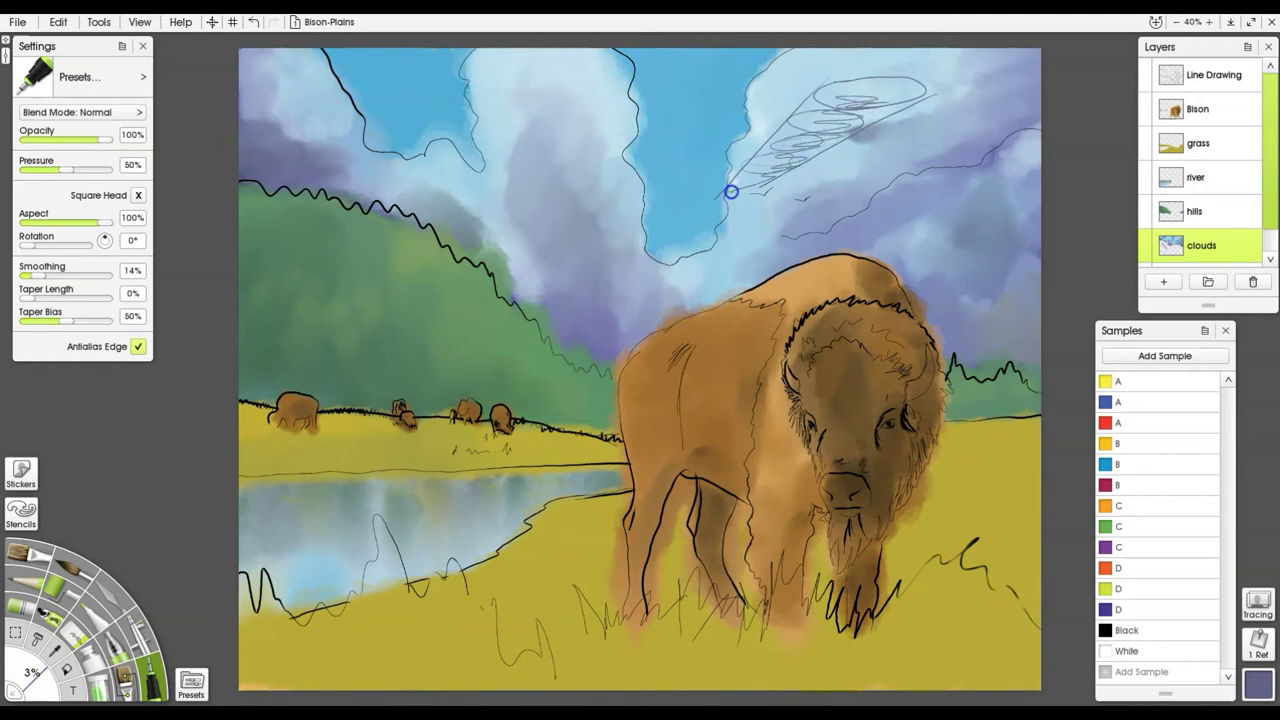
mouse_move(829, 94)
mouse_down()
mouse_move(902, 67)
mouse_move(923, 77)
mouse_move(912, 107)
mouse_up()
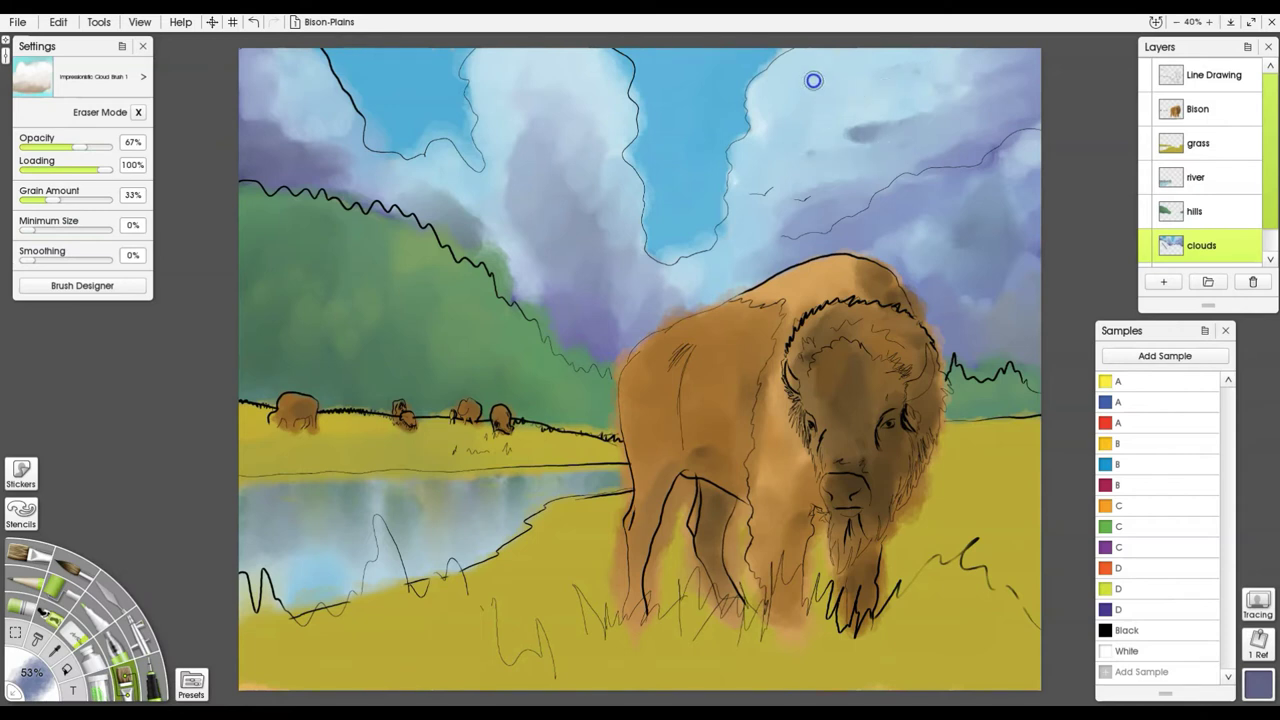
Soften the upper-right streak, paint whitish cloud top-left with sampled blue, and darken purple by the ridge.
mouse_move(914, 73)
mouse_down()
mouse_move(825, 96)
mouse_move(905, 98)
mouse_move(914, 112)
mouse_move(854, 128)
mouse_move(923, 107)
mouse_up()
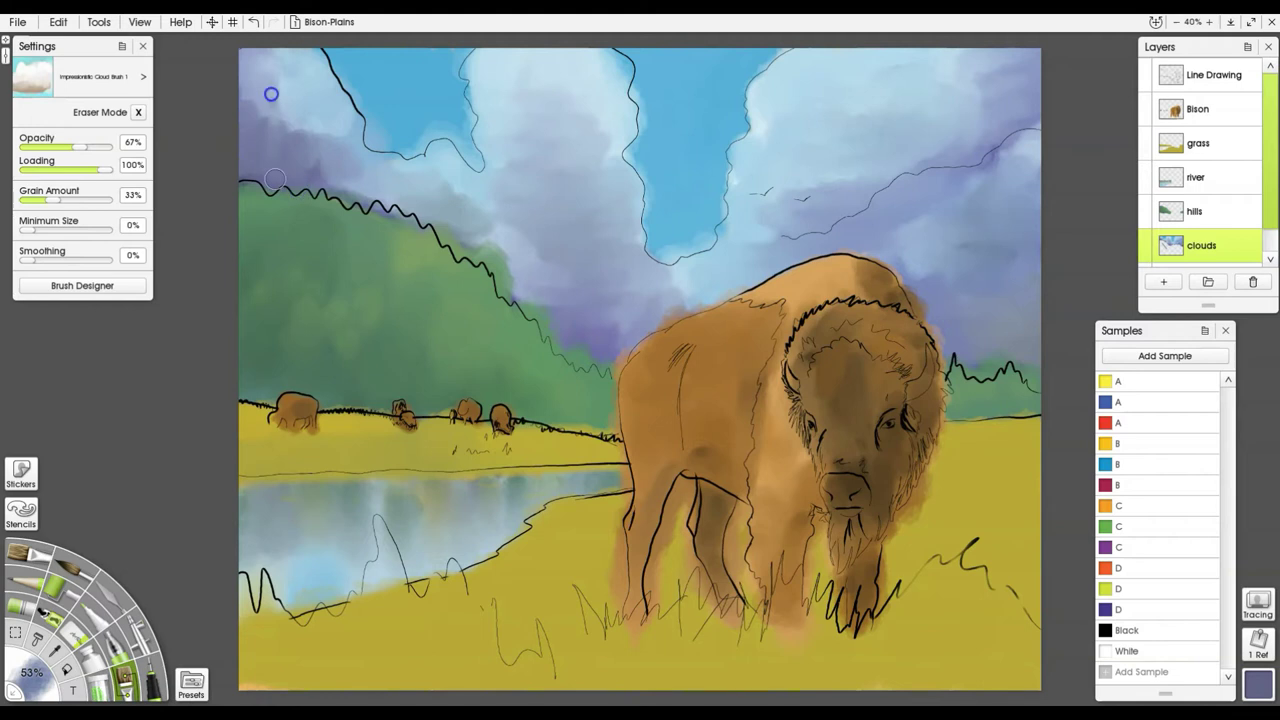
alt+click(309, 80)
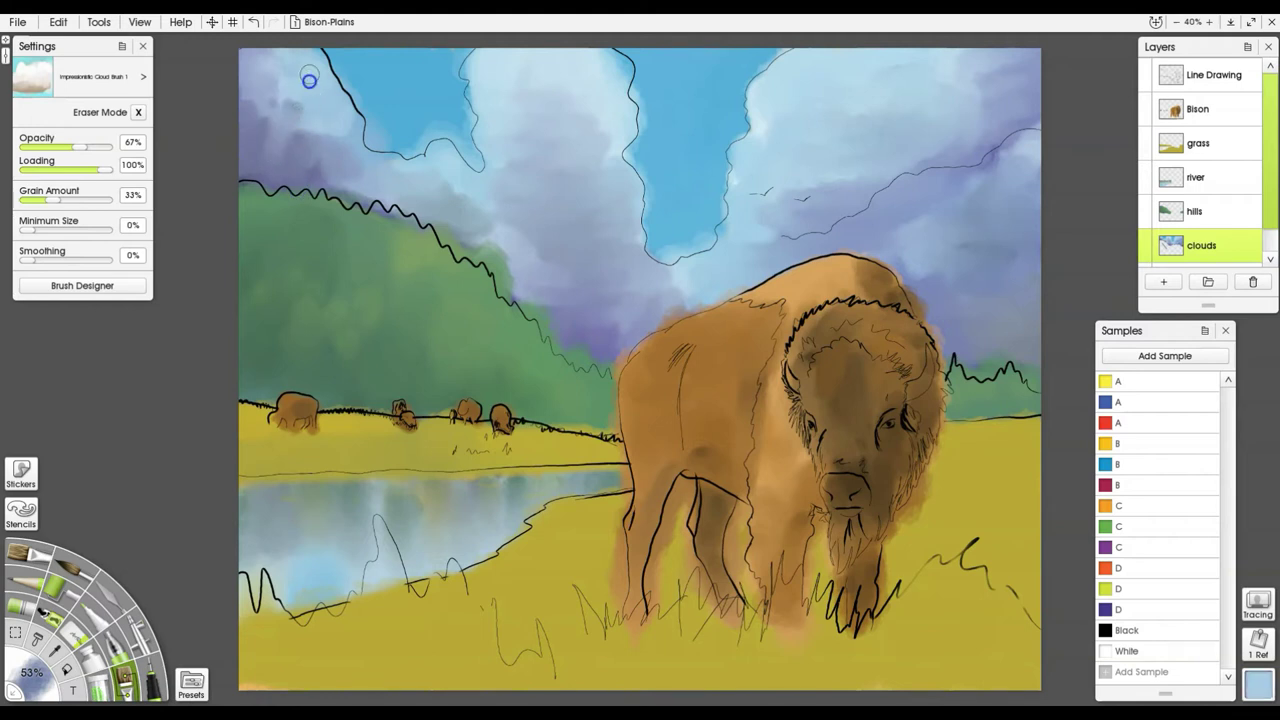
mouse_move(286, 77)
mouse_down()
mouse_move(286, 150)
mouse_move(306, 158)
mouse_move(340, 126)
mouse_up()
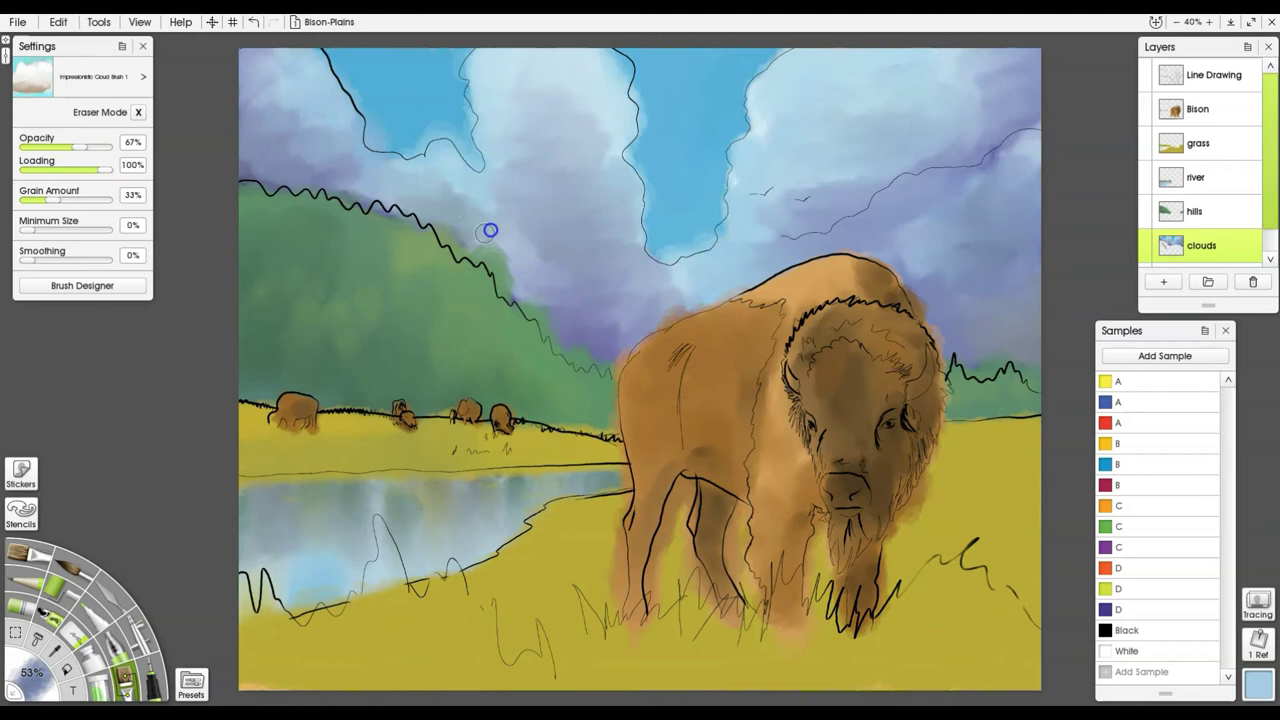
mouse_move(612, 322)
mouse_down()
mouse_move(600, 352)
mouse_move(551, 309)
mouse_up()
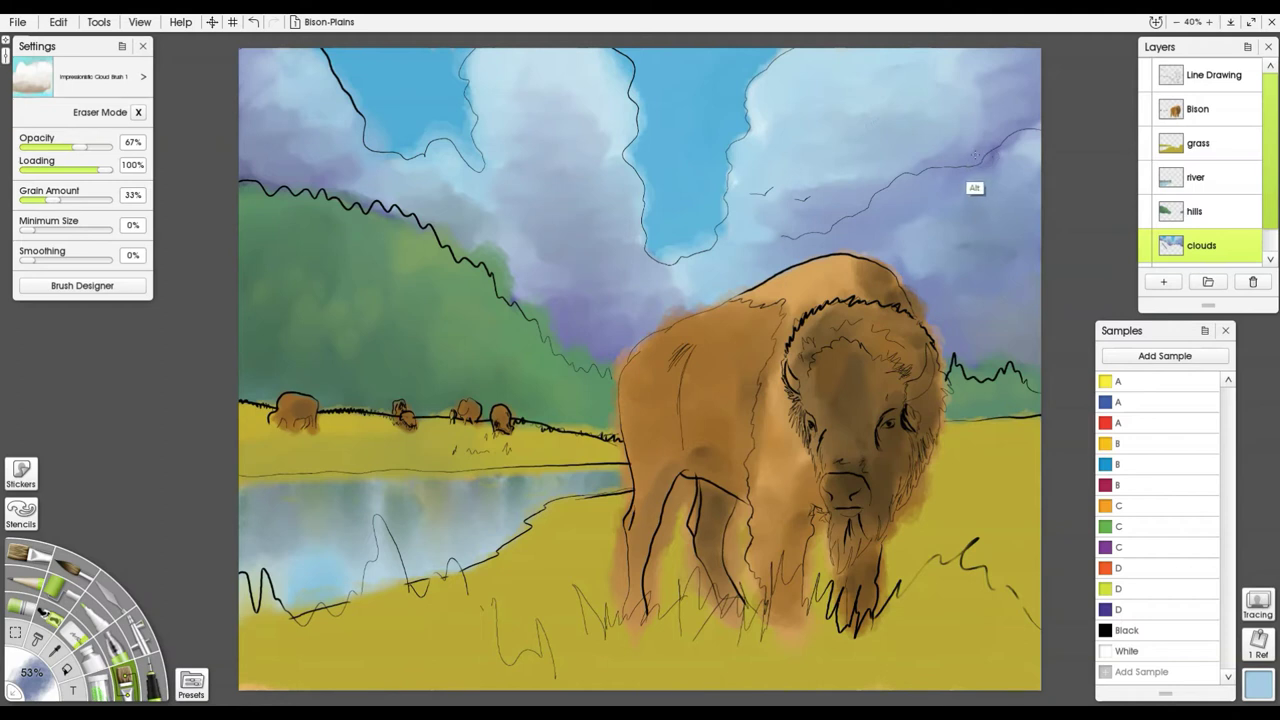
Blend sampled lavender and light blue across the right-hand sky and cloud edges.
alt+click(975, 155)
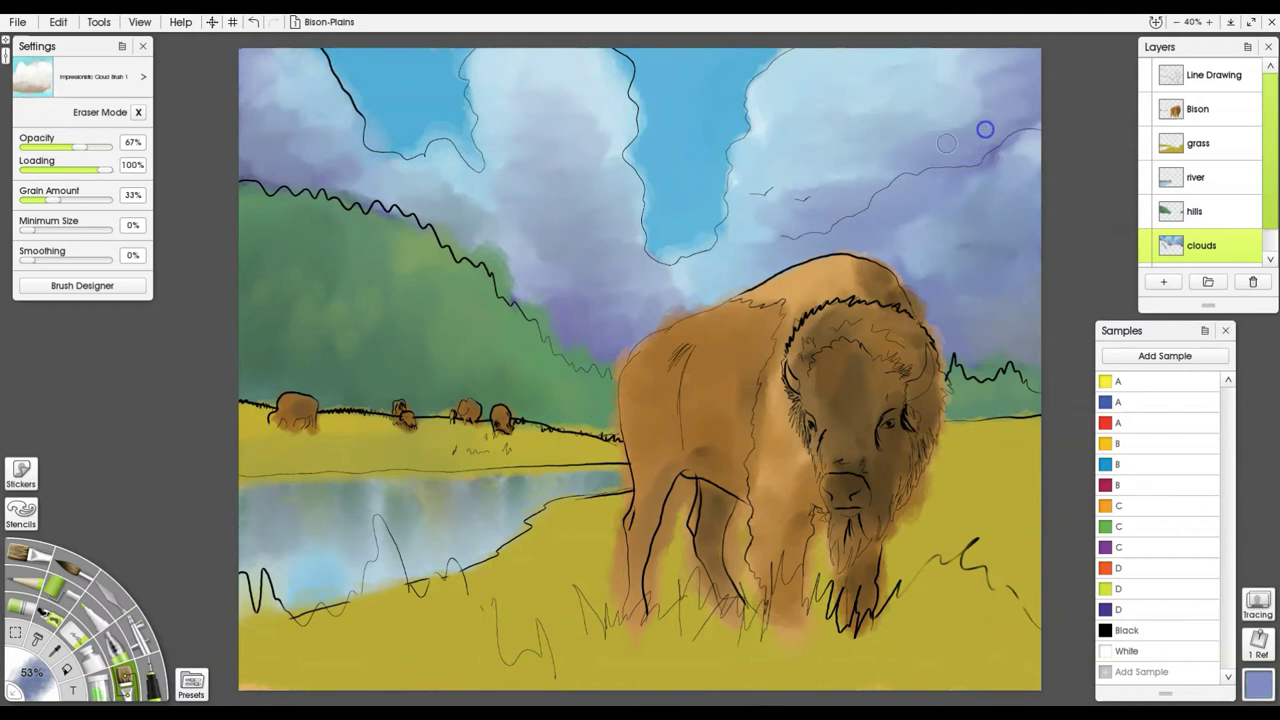
mouse_move(985, 129)
mouse_down()
mouse_move(867, 168)
mouse_move(899, 158)
mouse_move(882, 184)
mouse_move(887, 159)
mouse_move(838, 153)
mouse_move(978, 120)
mouse_move(966, 86)
mouse_move(941, 113)
mouse_move(984, 122)
mouse_move(971, 98)
mouse_move(1007, 55)
mouse_up()
drag(1000, 171, 1038, 111)
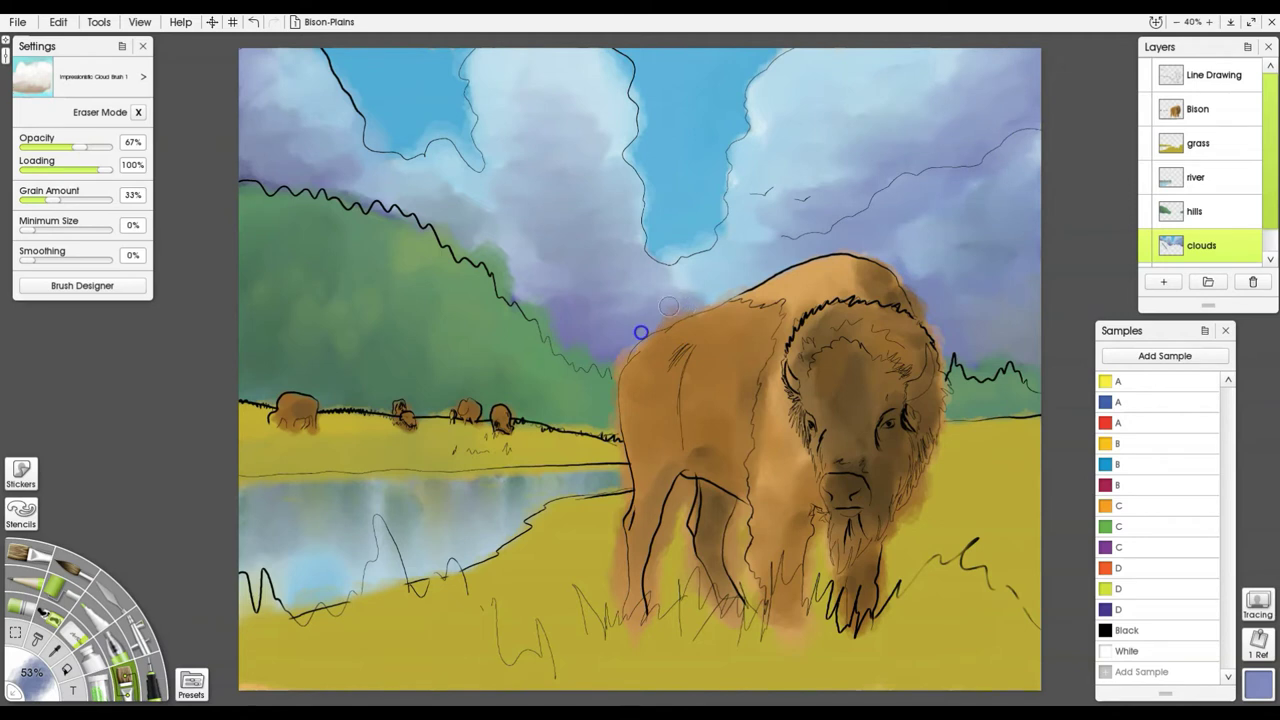
drag(538, 270, 526, 294)
alt+click(848, 67)
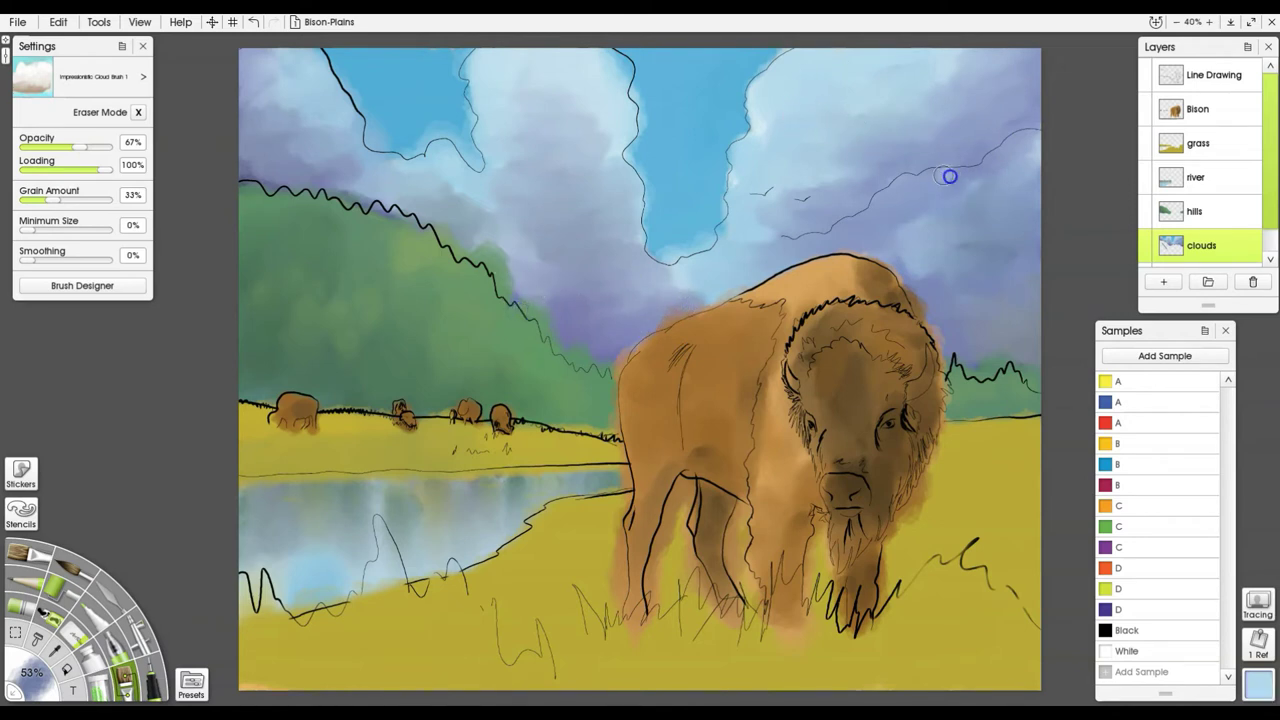
mouse_move(950, 176)
mouse_down()
mouse_move(910, 194)
mouse_move(916, 181)
mouse_move(884, 217)
mouse_move(915, 165)
mouse_move(878, 184)
mouse_move(902, 200)
mouse_move(906, 163)
mouse_move(875, 177)
mouse_move(868, 228)
mouse_move(846, 219)
mouse_move(873, 225)
mouse_move(853, 217)
mouse_move(796, 256)
mouse_up()
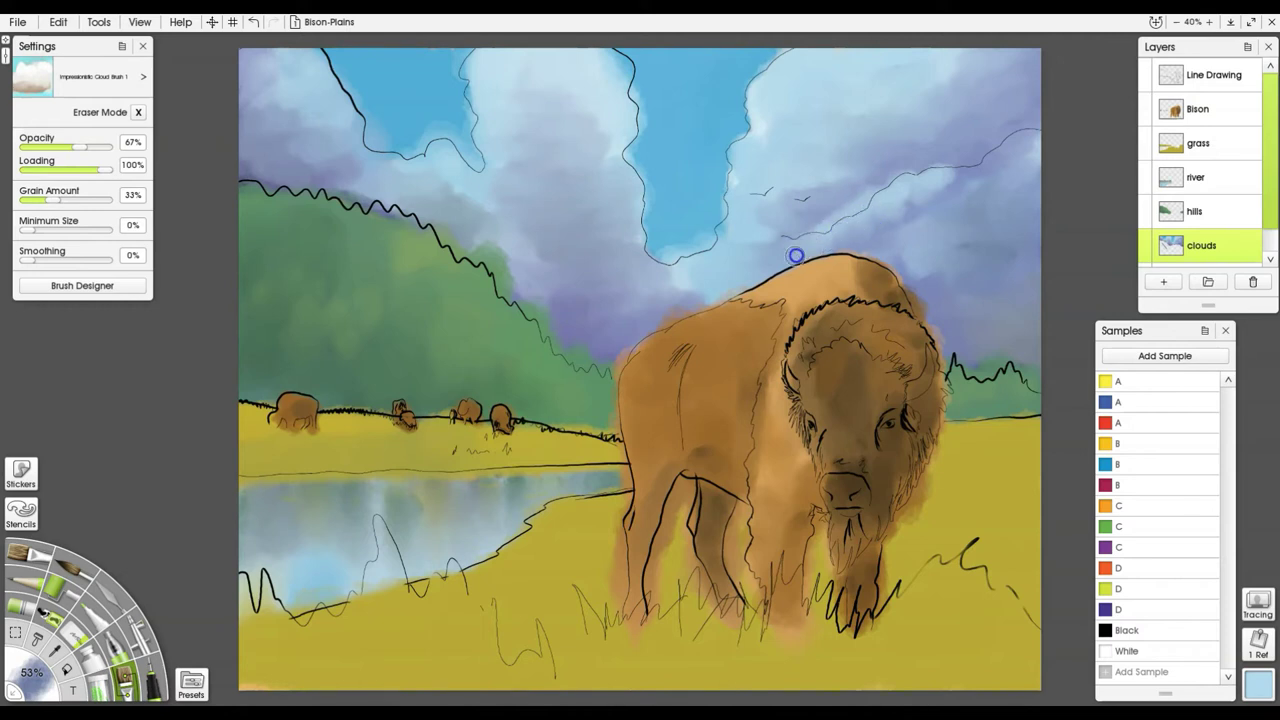
mouse_move(957, 171)
mouse_down()
mouse_move(987, 154)
mouse_move(979, 171)
mouse_move(992, 187)
mouse_move(1013, 146)
mouse_move(1023, 175)
mouse_move(1041, 143)
mouse_move(947, 179)
mouse_up()
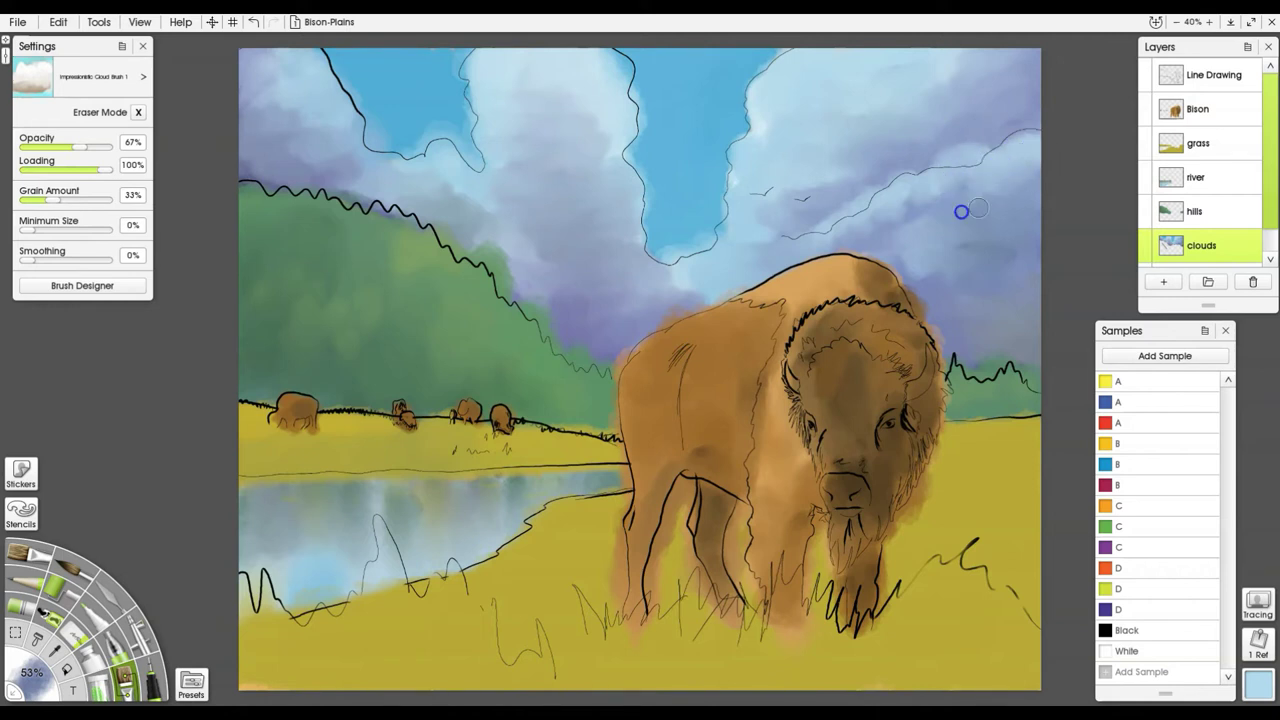
drag(968, 224, 1045, 157)
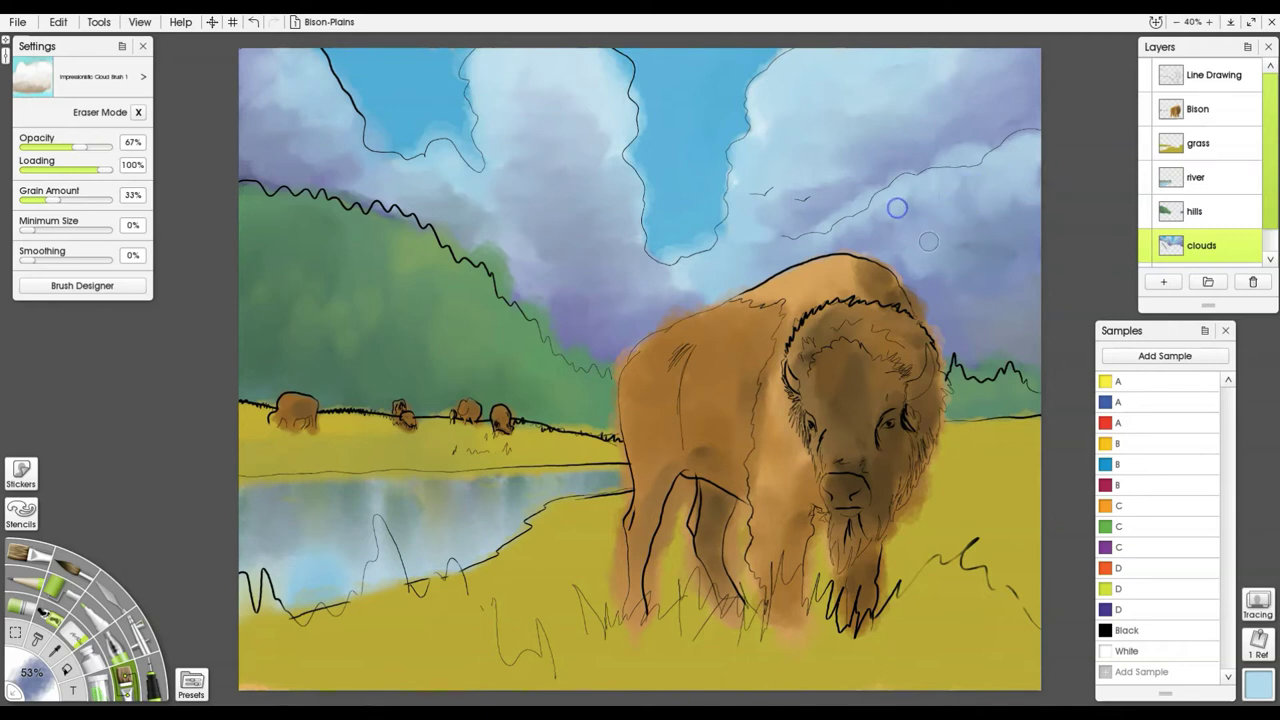
At 92% brush size, repaint the sky beside the bison's back and blend right of the hump.
key(])
key(])
key(])
key(])
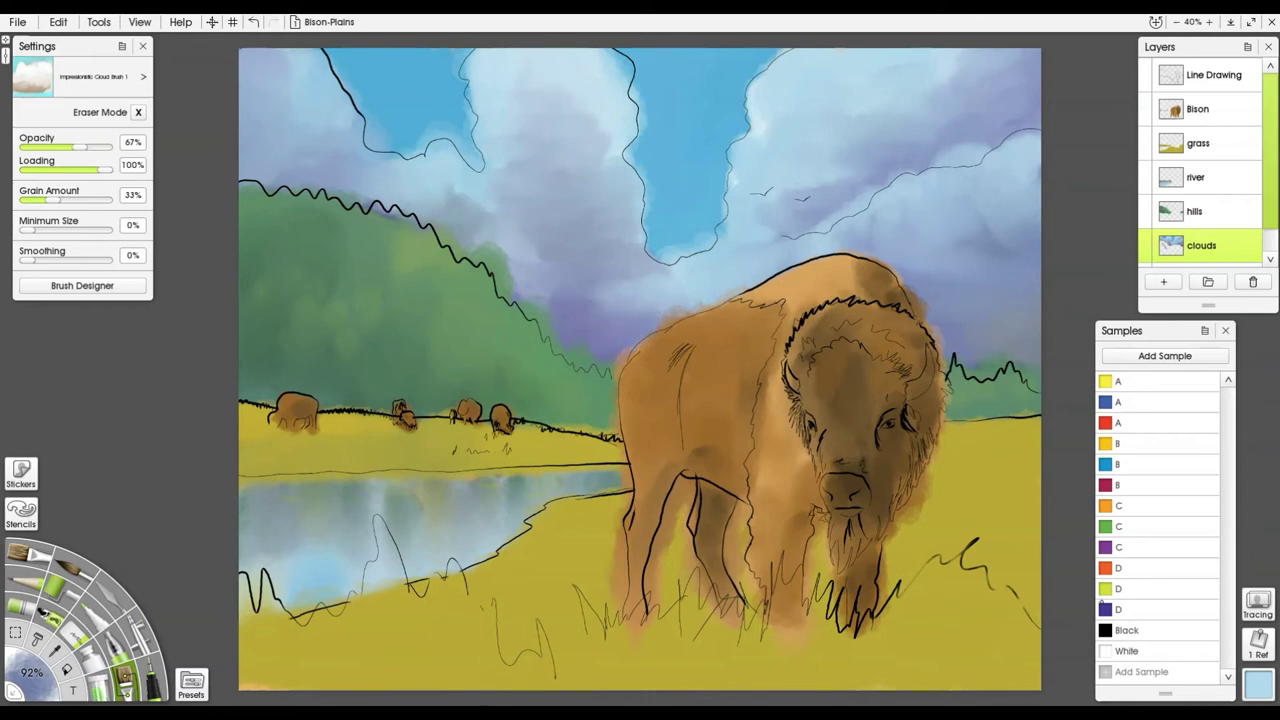
click(1106, 630)
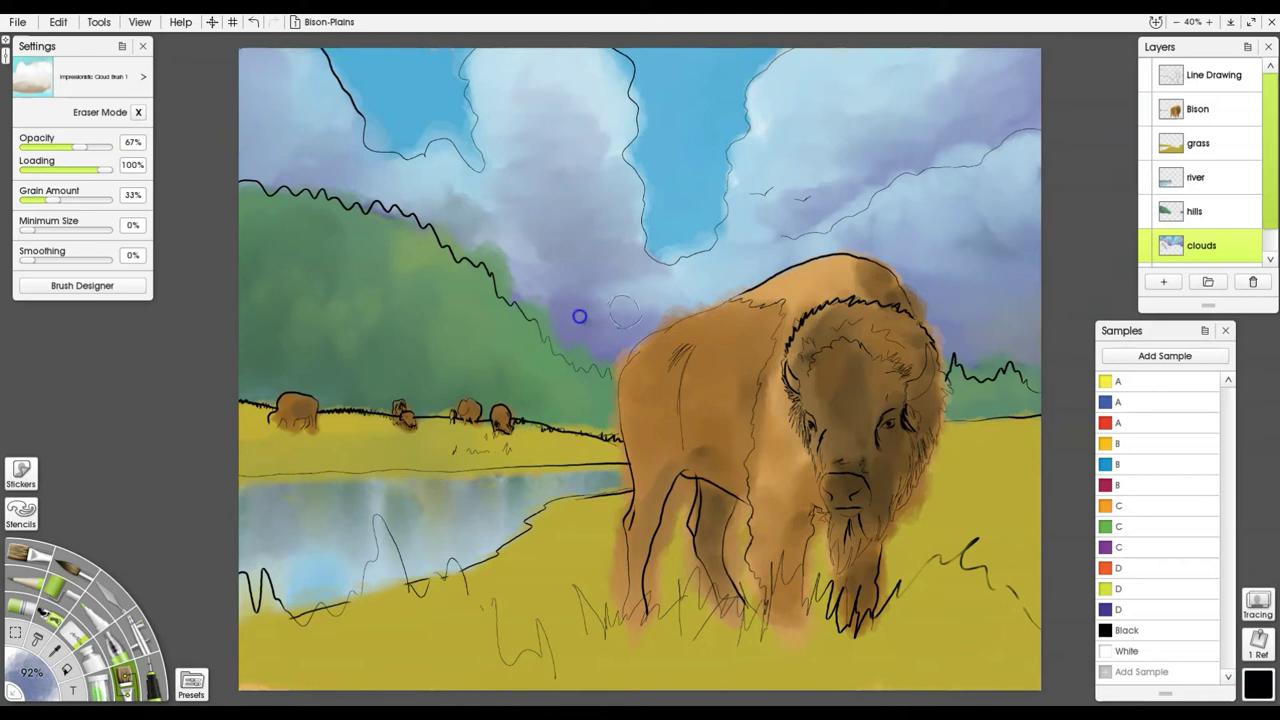
mouse_move(579, 316)
mouse_down()
mouse_move(663, 326)
mouse_move(575, 324)
mouse_move(592, 345)
mouse_move(640, 338)
mouse_move(581, 312)
mouse_move(588, 302)
mouse_move(661, 318)
mouse_move(637, 301)
mouse_move(544, 314)
mouse_move(615, 365)
mouse_up()
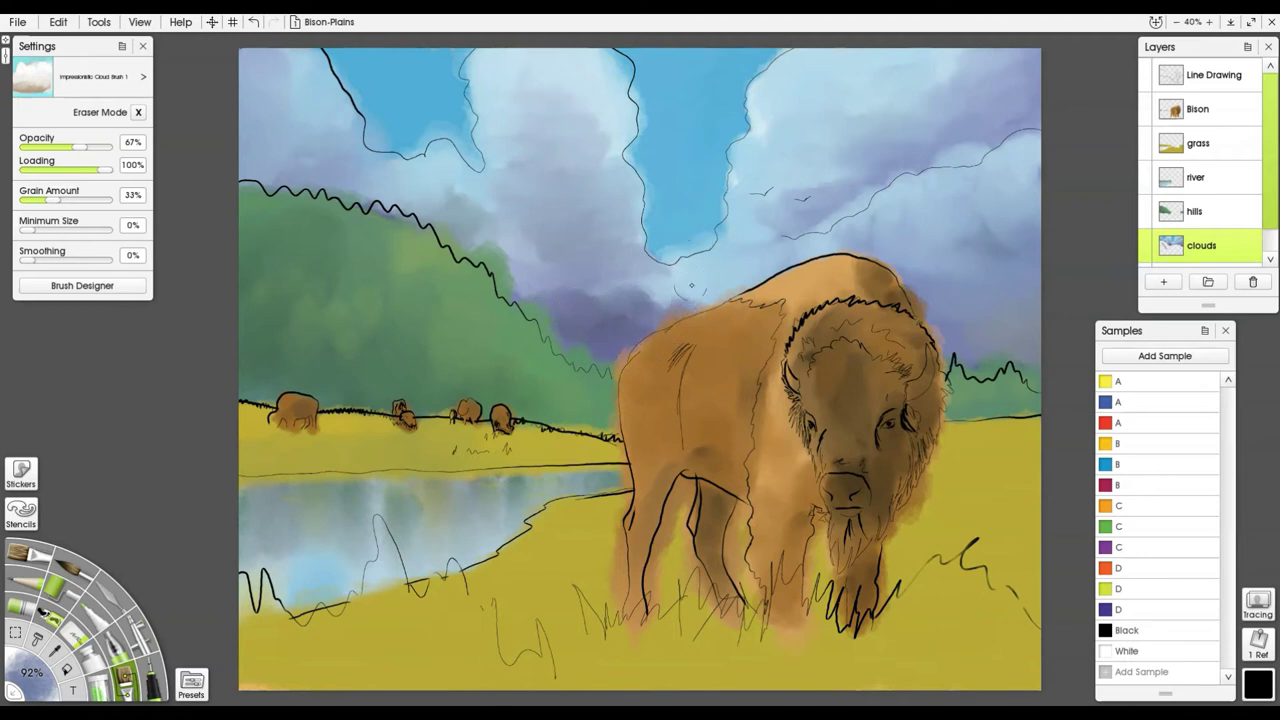
alt+click(682, 302)
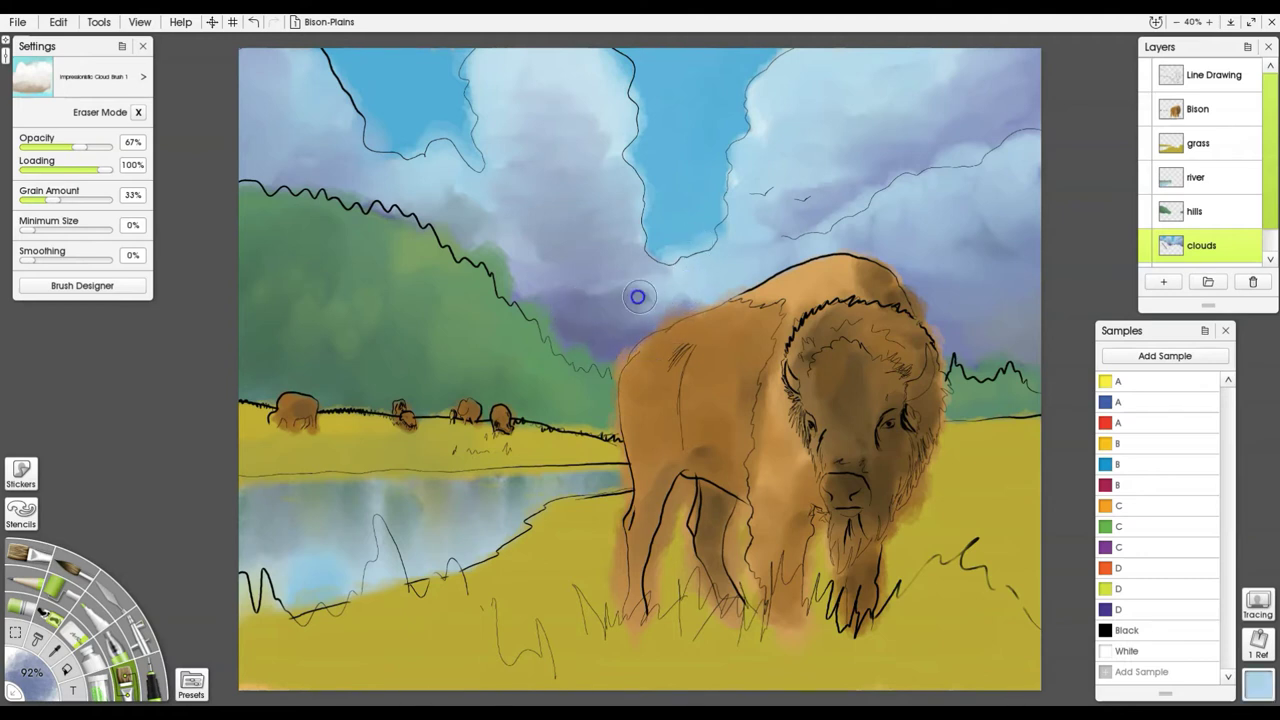
mouse_move(638, 297)
mouse_down()
mouse_move(519, 306)
mouse_move(559, 321)
mouse_move(648, 316)
mouse_move(662, 330)
mouse_move(709, 302)
mouse_move(605, 354)
mouse_move(606, 284)
mouse_move(671, 267)
mouse_move(682, 287)
mouse_move(556, 295)
mouse_move(524, 277)
mouse_move(546, 304)
mouse_move(531, 298)
mouse_move(589, 307)
mouse_move(600, 322)
mouse_move(634, 328)
mouse_move(644, 312)
mouse_move(709, 298)
mouse_move(713, 315)
mouse_move(580, 306)
mouse_move(626, 347)
mouse_move(696, 273)
mouse_move(682, 287)
mouse_move(668, 258)
mouse_up()
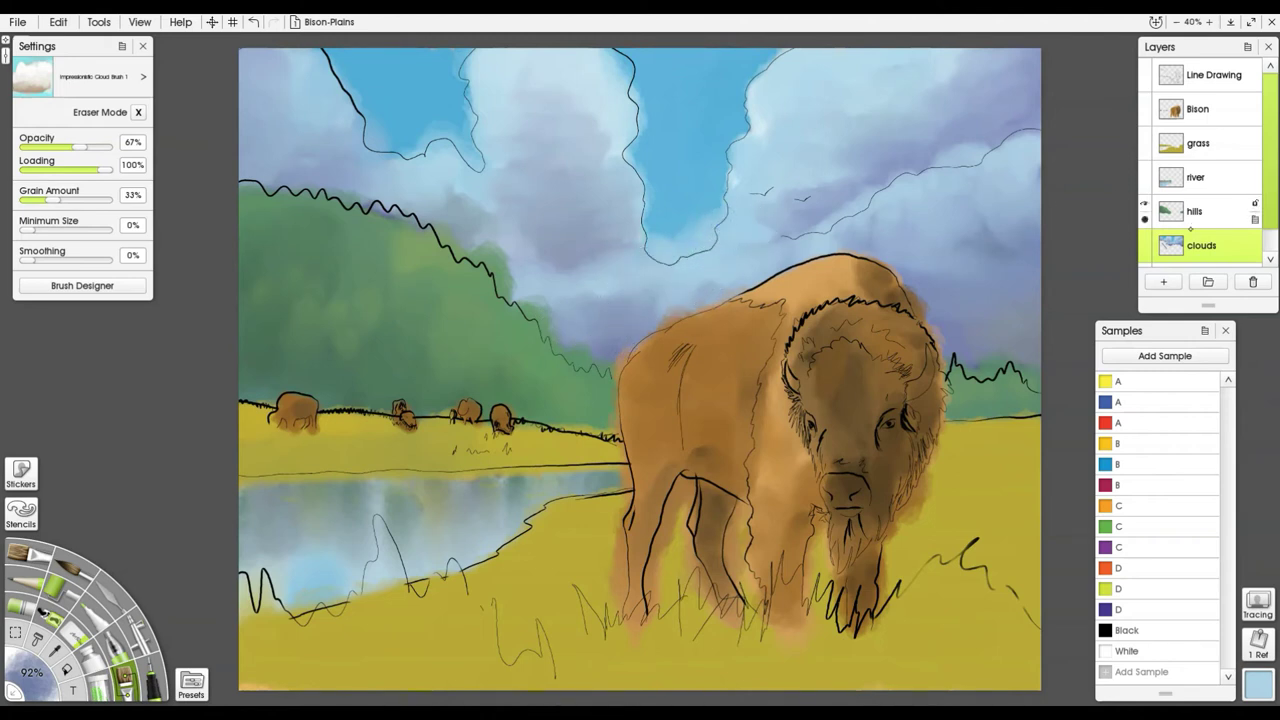
mouse_move(961, 228)
mouse_down()
mouse_move(998, 248)
mouse_move(1024, 300)
mouse_move(951, 306)
mouse_move(915, 287)
mouse_up()
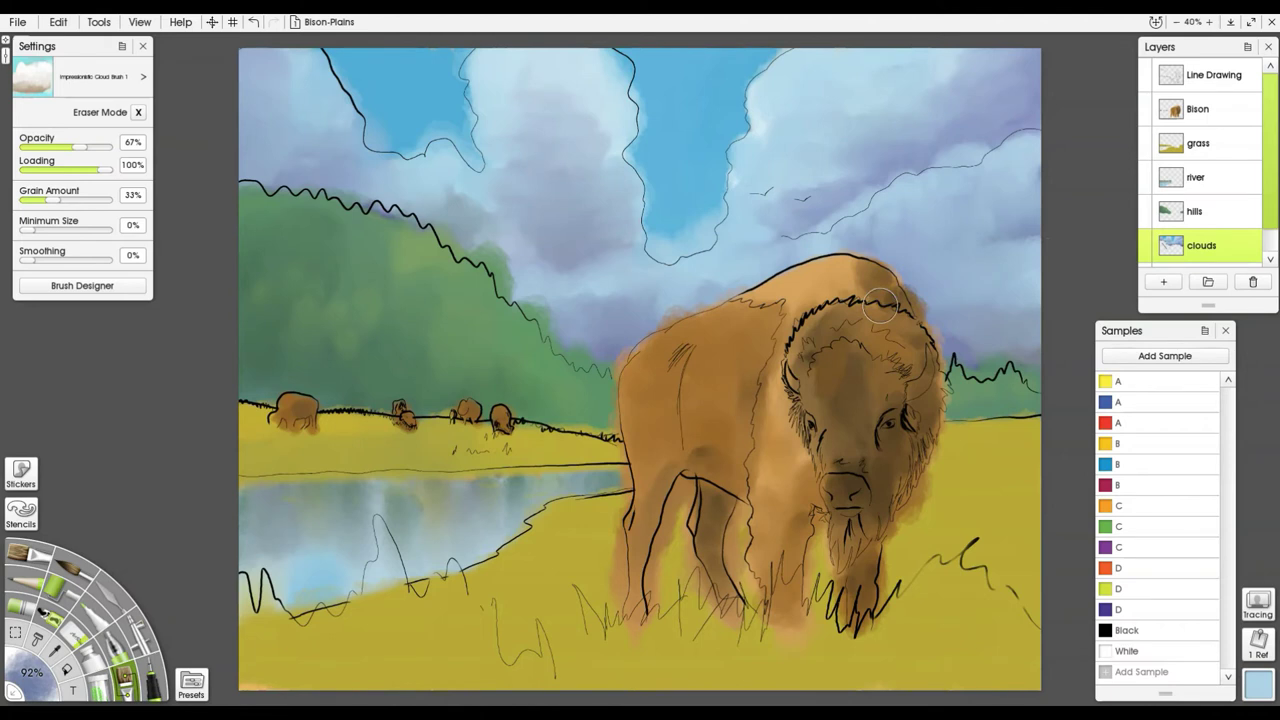
Hide the Line Drawing layer and lightly paint the top cloud with a sampled sky blue.
click(1146, 66)
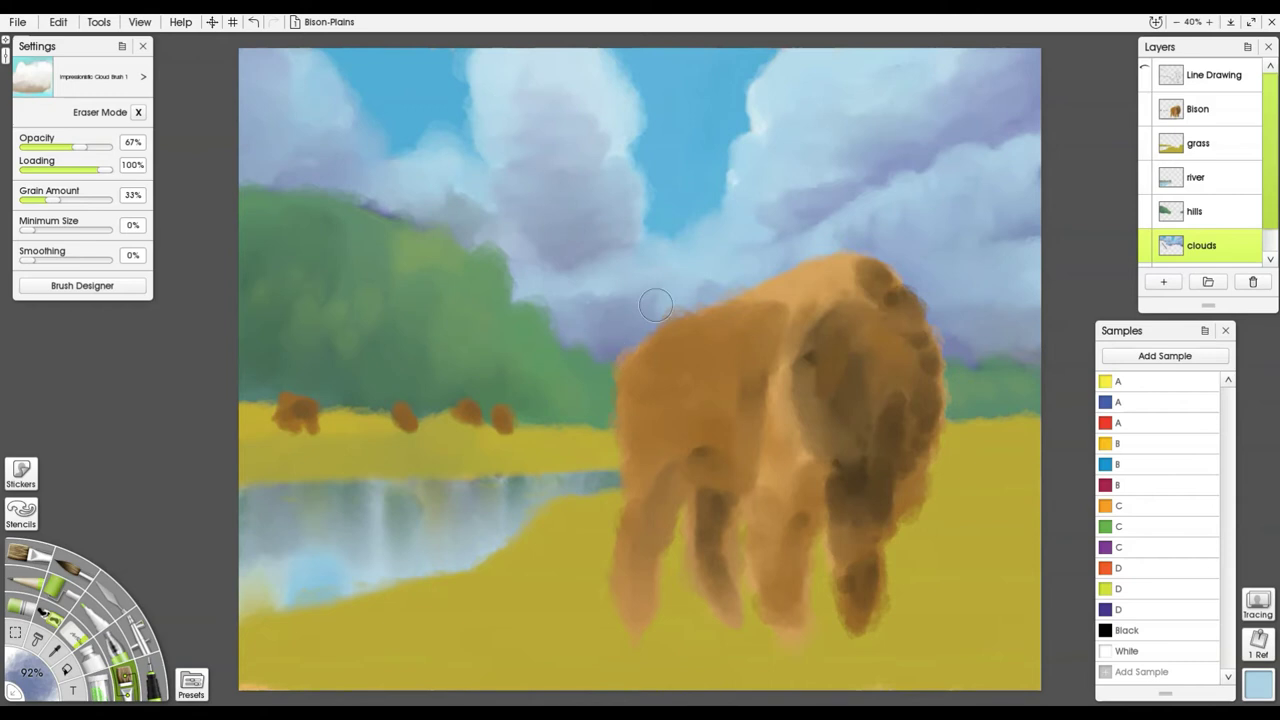
alt+click(755, 116)
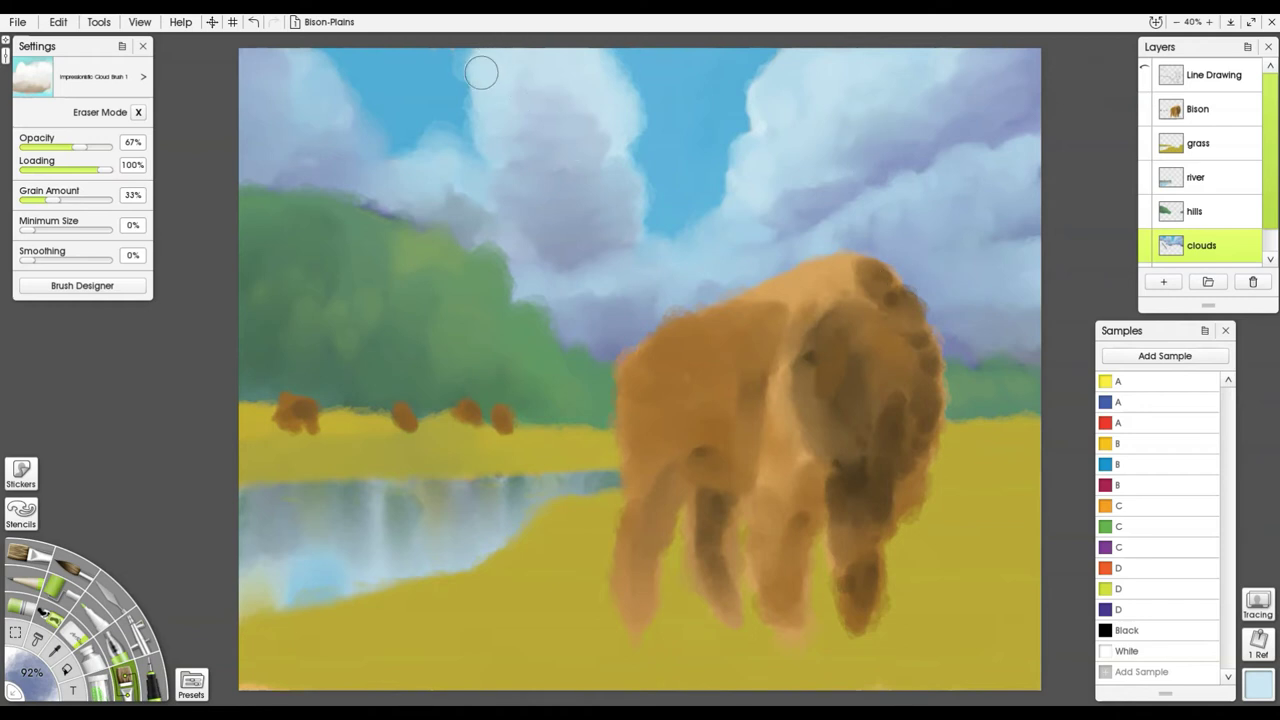
mouse_move(481, 72)
mouse_down()
mouse_move(494, 86)
mouse_move(463, 63)
mouse_move(474, 93)
mouse_up()
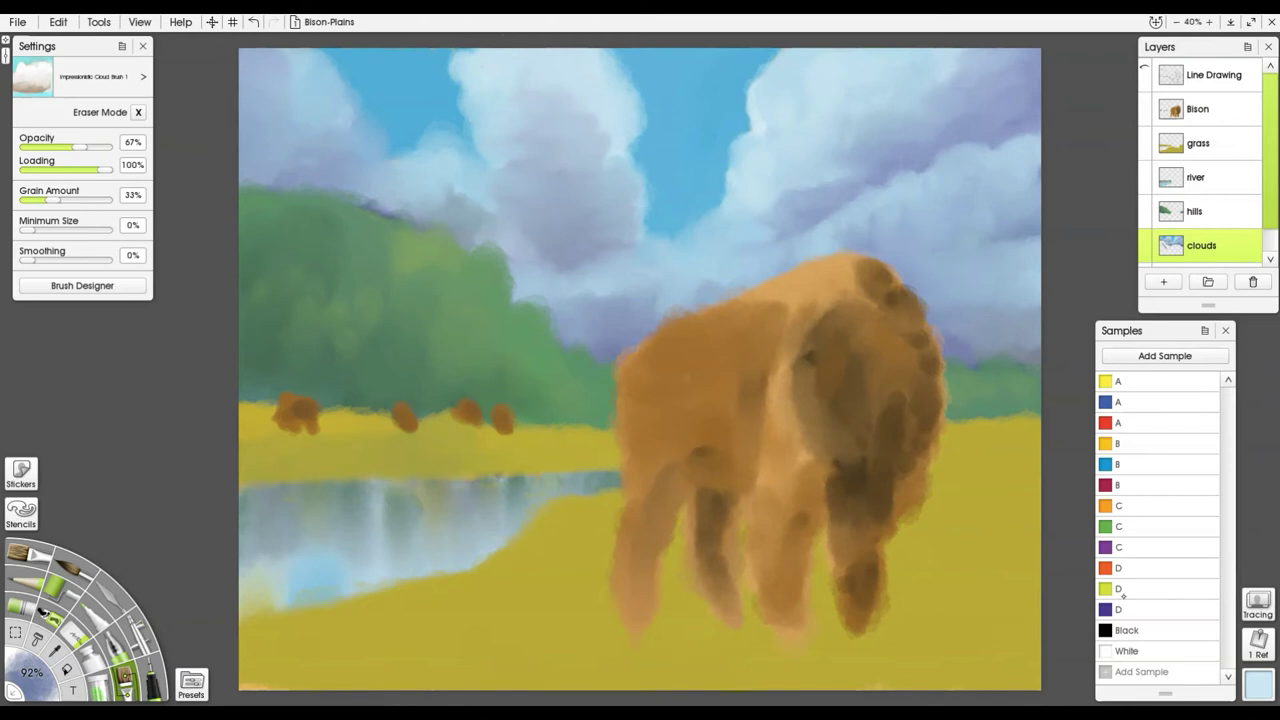
Whiten the top cloud, the right cloud's left edge and the cloud edge above the hills.
click(1109, 652)
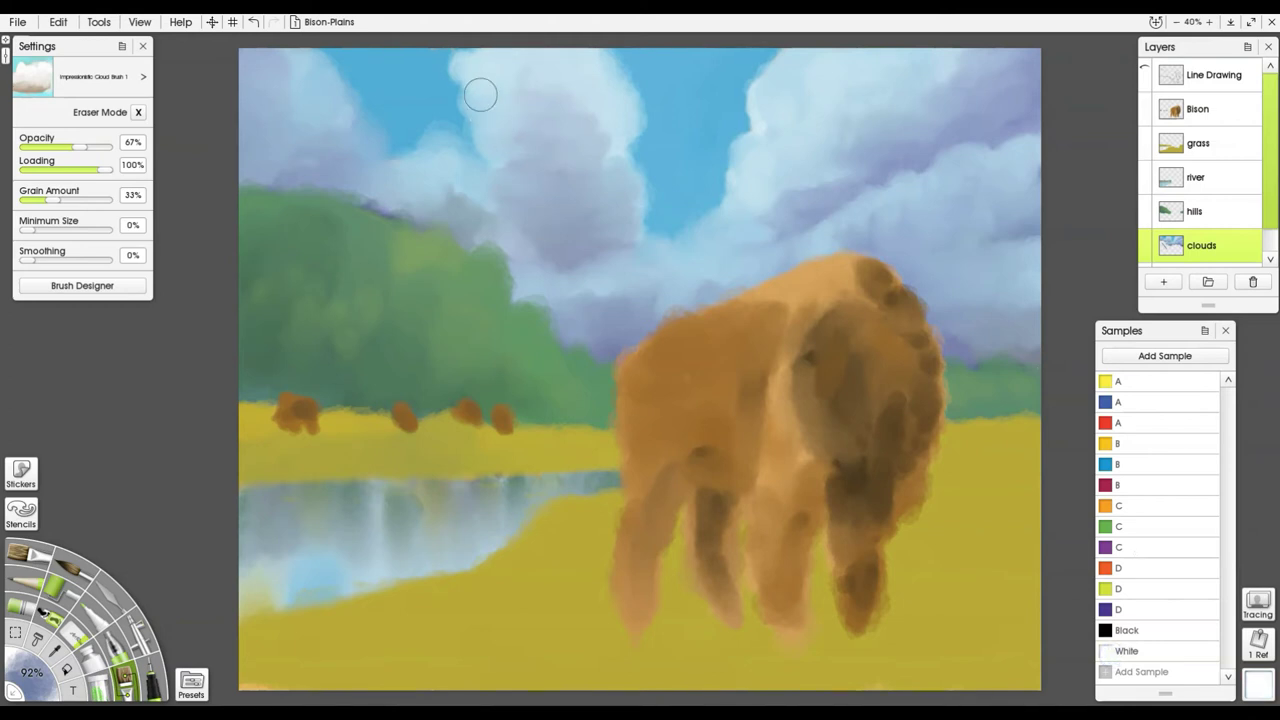
mouse_move(480, 94)
mouse_down()
mouse_move(478, 61)
mouse_move(465, 83)
mouse_move(473, 67)
mouse_move(498, 119)
mouse_move(488, 106)
mouse_move(446, 129)
mouse_move(461, 142)
mouse_move(413, 157)
mouse_move(485, 149)
mouse_move(471, 135)
mouse_move(470, 148)
mouse_move(502, 89)
mouse_move(500, 138)
mouse_move(362, 169)
mouse_up()
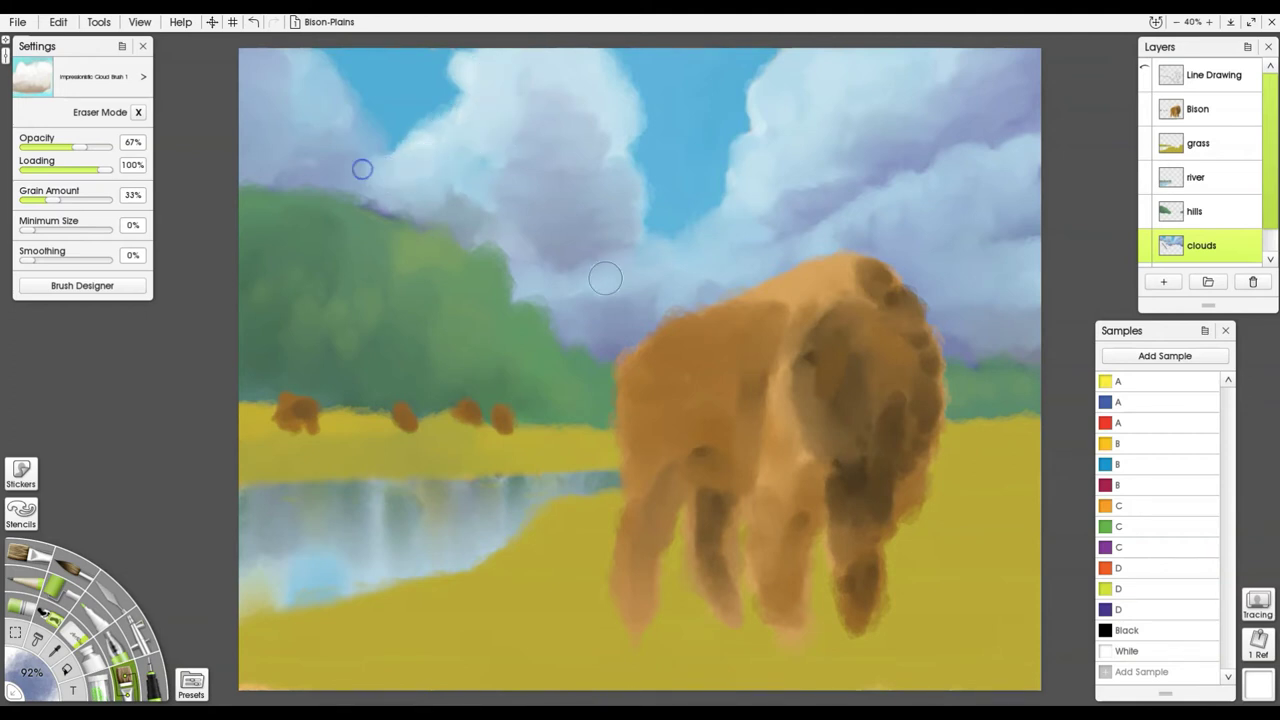
mouse_move(760, 146)
mouse_down()
mouse_move(755, 180)
mouse_move(759, 155)
mouse_move(793, 140)
mouse_move(775, 136)
mouse_move(781, 119)
mouse_move(783, 133)
mouse_move(822, 68)
mouse_move(858, 103)
mouse_move(840, 86)
mouse_move(856, 64)
mouse_move(836, 67)
mouse_move(862, 106)
mouse_move(826, 109)
mouse_move(787, 139)
mouse_move(786, 159)
mouse_move(757, 170)
mouse_move(756, 193)
mouse_move(870, 122)
mouse_move(766, 196)
mouse_move(793, 196)
mouse_move(771, 203)
mouse_move(788, 183)
mouse_move(809, 208)
mouse_move(761, 227)
mouse_move(745, 214)
mouse_move(757, 243)
mouse_move(743, 275)
mouse_move(925, 200)
mouse_move(908, 188)
mouse_move(909, 202)
mouse_move(873, 202)
mouse_move(791, 250)
mouse_move(863, 195)
mouse_move(916, 193)
mouse_move(920, 209)
mouse_move(949, 173)
mouse_move(951, 186)
mouse_move(871, 227)
mouse_move(853, 217)
mouse_move(787, 256)
mouse_move(925, 216)
mouse_move(962, 190)
mouse_move(811, 243)
mouse_move(687, 265)
mouse_move(798, 246)
mouse_move(791, 259)
mouse_move(830, 258)
mouse_move(882, 245)
mouse_move(726, 262)
mouse_move(738, 270)
mouse_move(978, 204)
mouse_up()
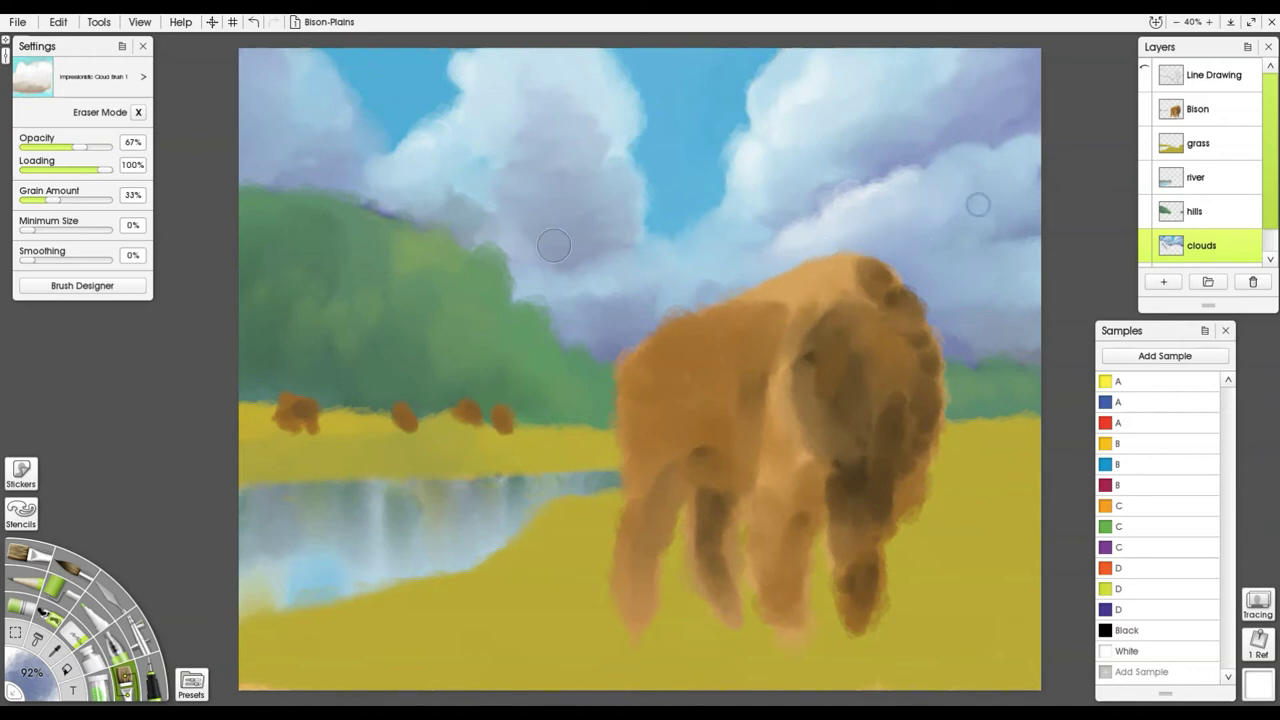
mouse_move(437, 138)
mouse_down()
mouse_move(431, 123)
mouse_move(406, 158)
mouse_move(379, 150)
mouse_move(279, 202)
mouse_move(342, 201)
mouse_move(299, 163)
mouse_move(272, 183)
mouse_move(363, 205)
mouse_move(313, 193)
mouse_move(306, 165)
mouse_move(284, 155)
mouse_move(272, 200)
mouse_move(317, 165)
mouse_move(312, 180)
mouse_move(369, 205)
mouse_move(403, 170)
mouse_move(366, 186)
mouse_move(397, 173)
mouse_move(405, 211)
mouse_move(418, 153)
mouse_move(455, 142)
mouse_move(448, 181)
mouse_move(486, 143)
mouse_up()
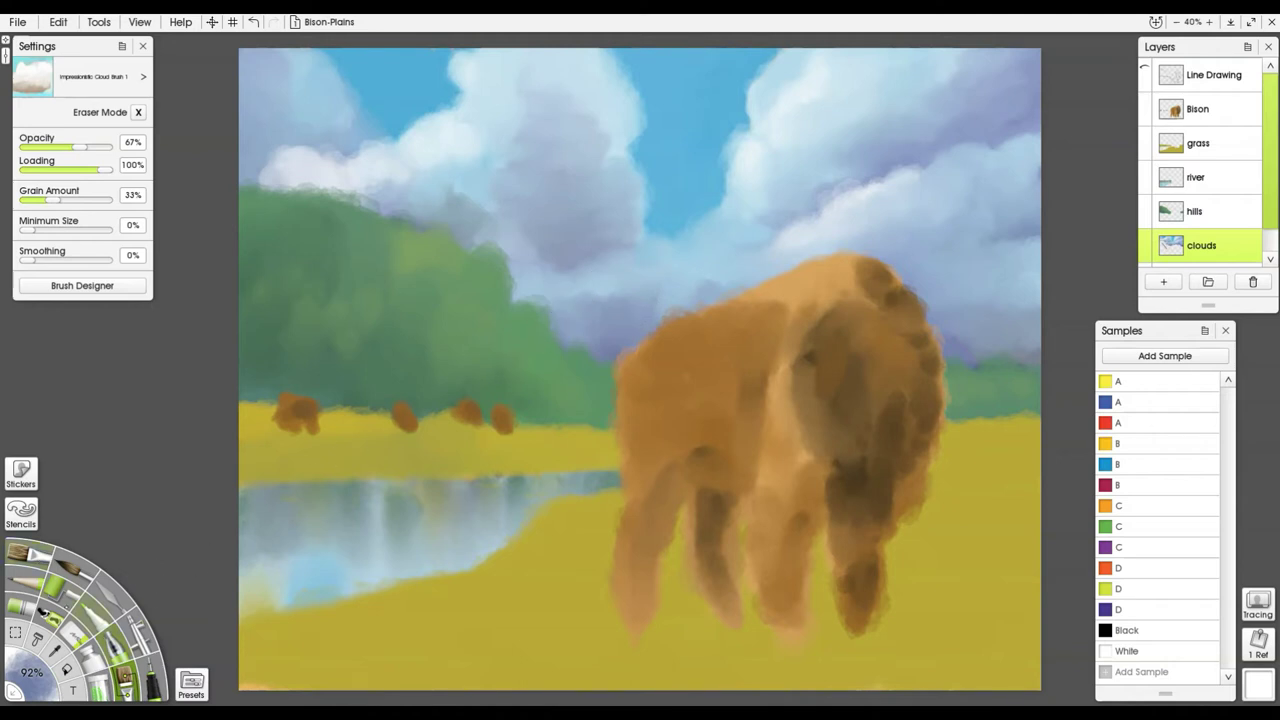
Paint white cloud bumps above the hills with the Oil Brush and smear them with a 66% Palette Knife.
key(o)
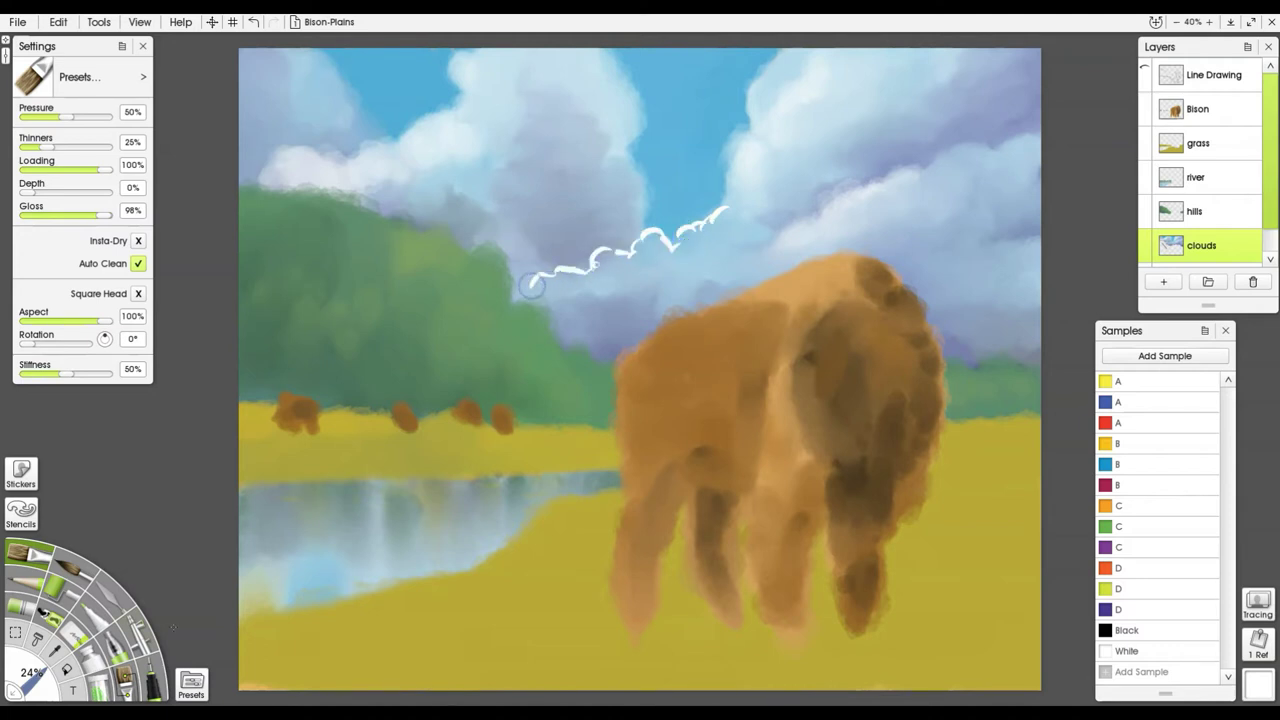
click(108, 594)
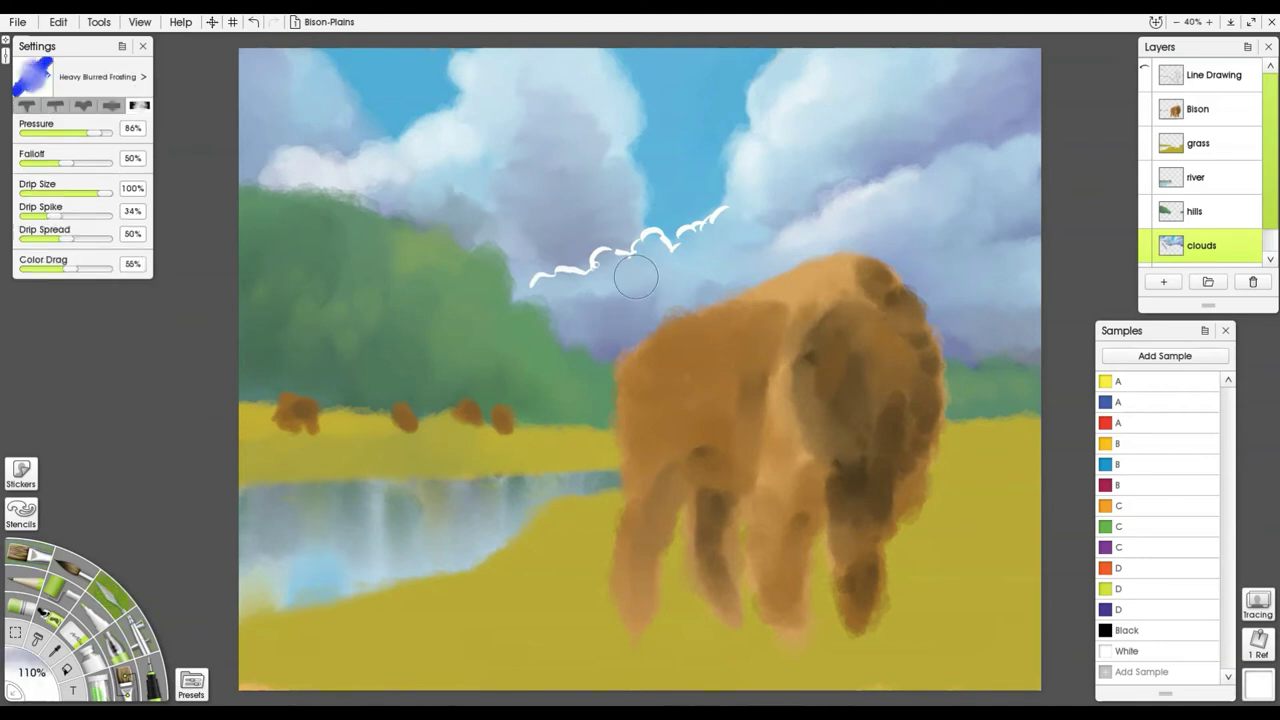
drag(674, 330, 615, 323)
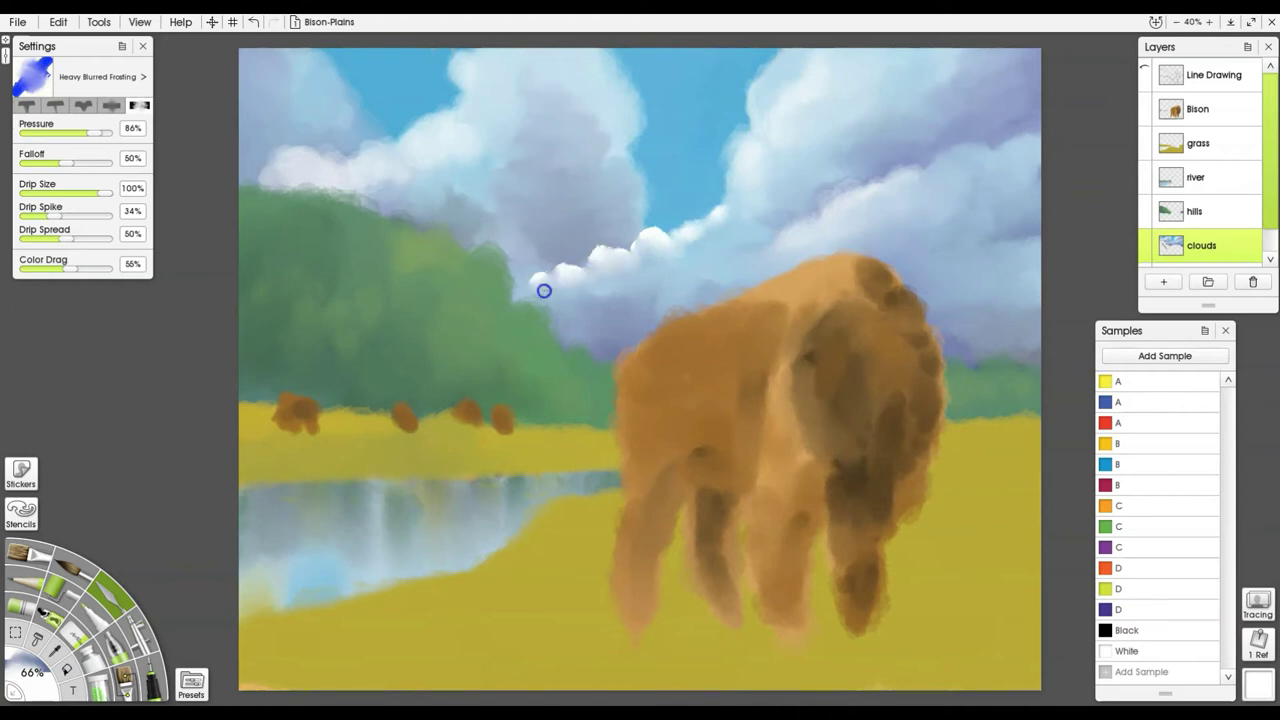
key(o)
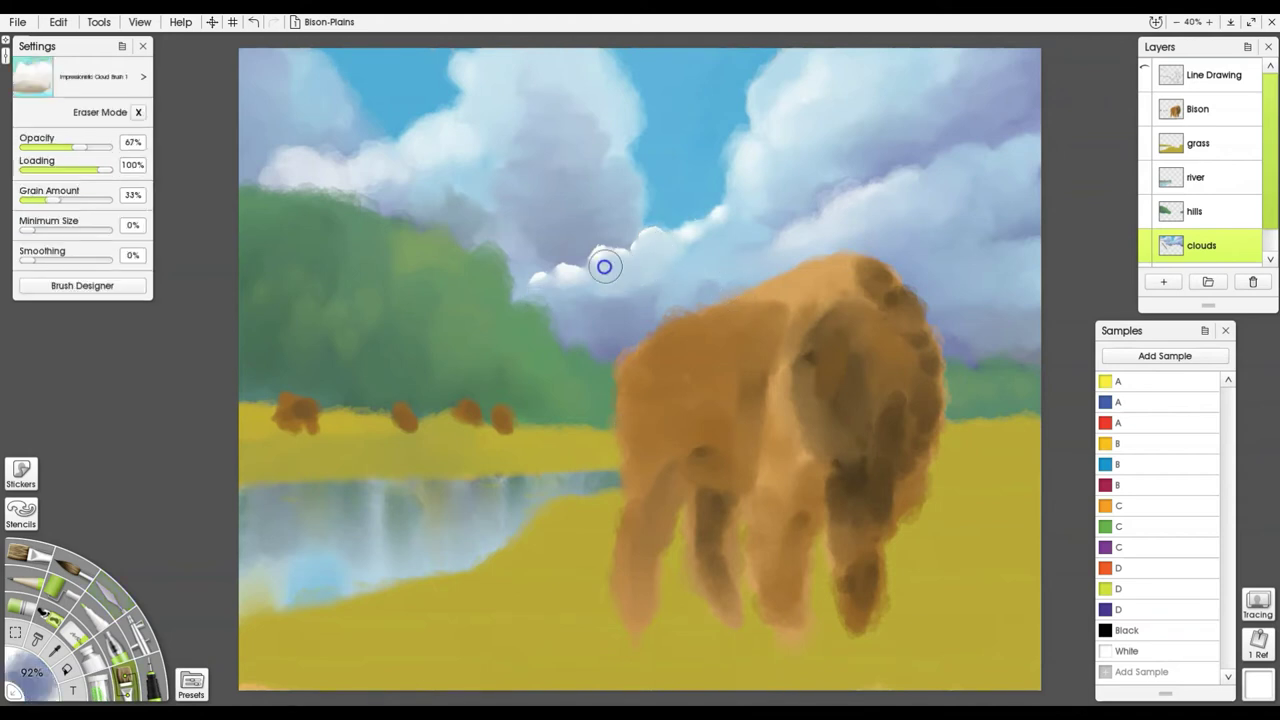
Puff up the cloud edges with light blue and white, softening the right cloud above the bison's back.
mouse_move(606, 286)
mouse_down()
mouse_move(572, 281)
mouse_move(555, 304)
mouse_move(531, 305)
mouse_move(642, 284)
mouse_move(758, 208)
mouse_up()
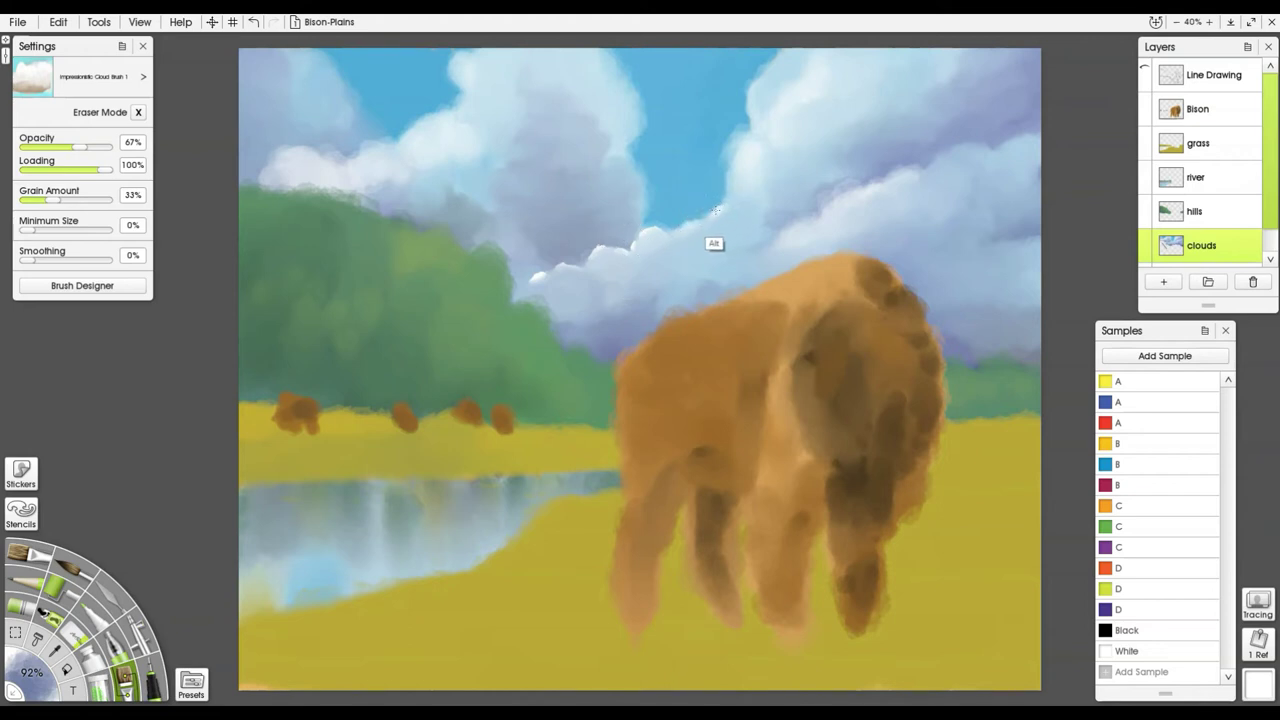
alt+click(715, 211)
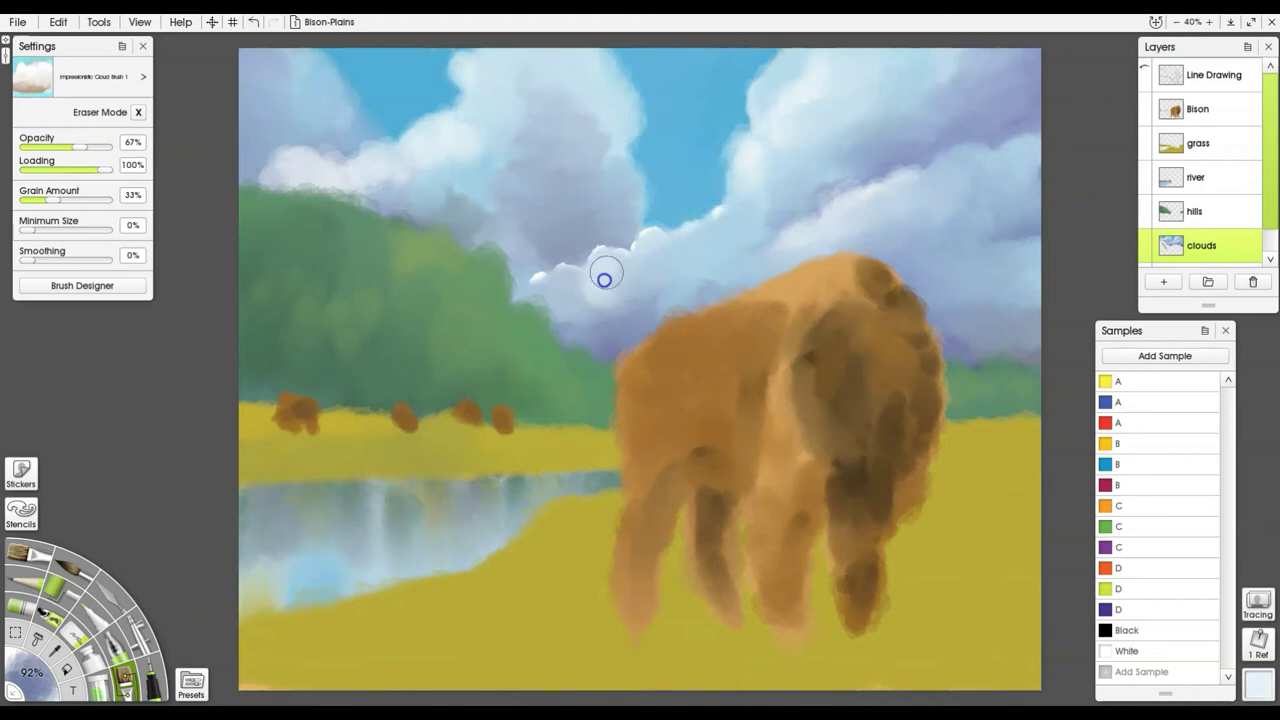
mouse_move(604, 278)
mouse_down()
mouse_move(517, 299)
mouse_move(547, 288)
mouse_move(528, 307)
mouse_move(651, 268)
mouse_move(753, 212)
mouse_up()
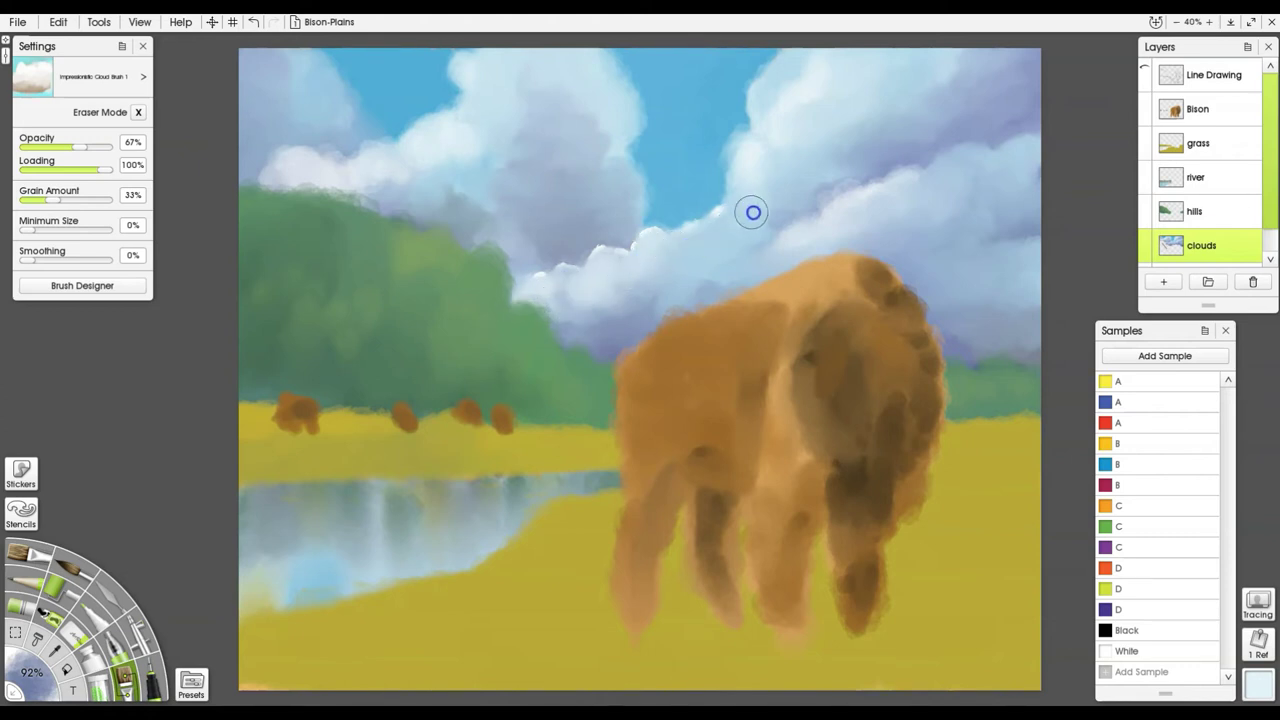
click(1106, 648)
mouse_move(751, 149)
mouse_down()
mouse_move(742, 199)
mouse_move(740, 180)
mouse_move(720, 203)
mouse_move(686, 162)
mouse_move(709, 137)
mouse_move(726, 174)
mouse_move(746, 111)
mouse_move(786, 114)
mouse_move(729, 177)
mouse_move(743, 180)
mouse_move(762, 135)
mouse_move(769, 171)
mouse_up()
mouse_move(477, 163)
mouse_down()
mouse_move(294, 185)
mouse_move(256, 175)
mouse_move(267, 209)
mouse_move(464, 150)
mouse_move(511, 101)
mouse_move(497, 59)
mouse_move(452, 149)
mouse_move(487, 121)
mouse_move(506, 179)
mouse_move(451, 189)
mouse_move(469, 202)
mouse_move(397, 206)
mouse_up()
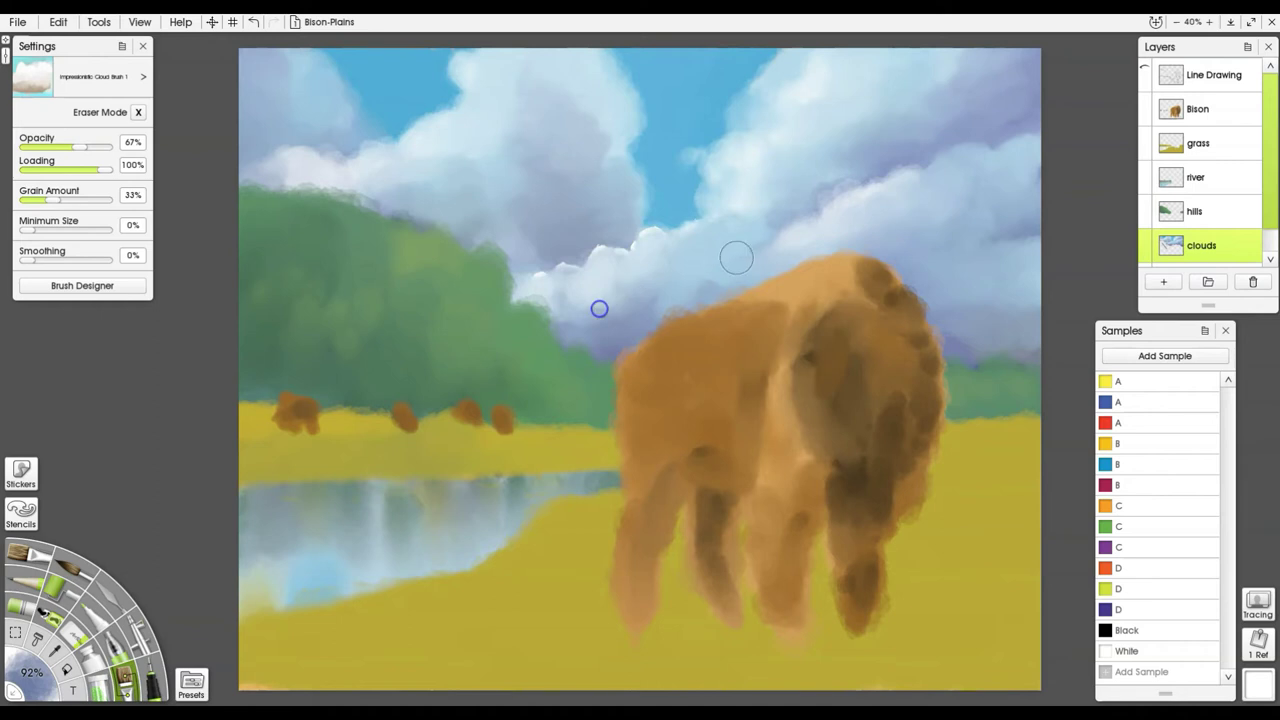
mouse_move(791, 220)
mouse_down()
mouse_move(827, 224)
mouse_move(890, 176)
mouse_move(913, 183)
mouse_move(997, 145)
mouse_move(1013, 157)
mouse_move(949, 181)
mouse_move(1035, 146)
mouse_move(805, 259)
mouse_move(783, 247)
mouse_move(725, 259)
mouse_move(737, 289)
mouse_move(713, 273)
mouse_move(711, 293)
mouse_move(696, 294)
mouse_move(774, 265)
mouse_move(650, 273)
mouse_move(659, 309)
mouse_move(634, 294)
mouse_move(980, 182)
mouse_move(997, 202)
mouse_move(987, 184)
mouse_move(866, 217)
mouse_move(935, 218)
mouse_move(1023, 197)
mouse_up()
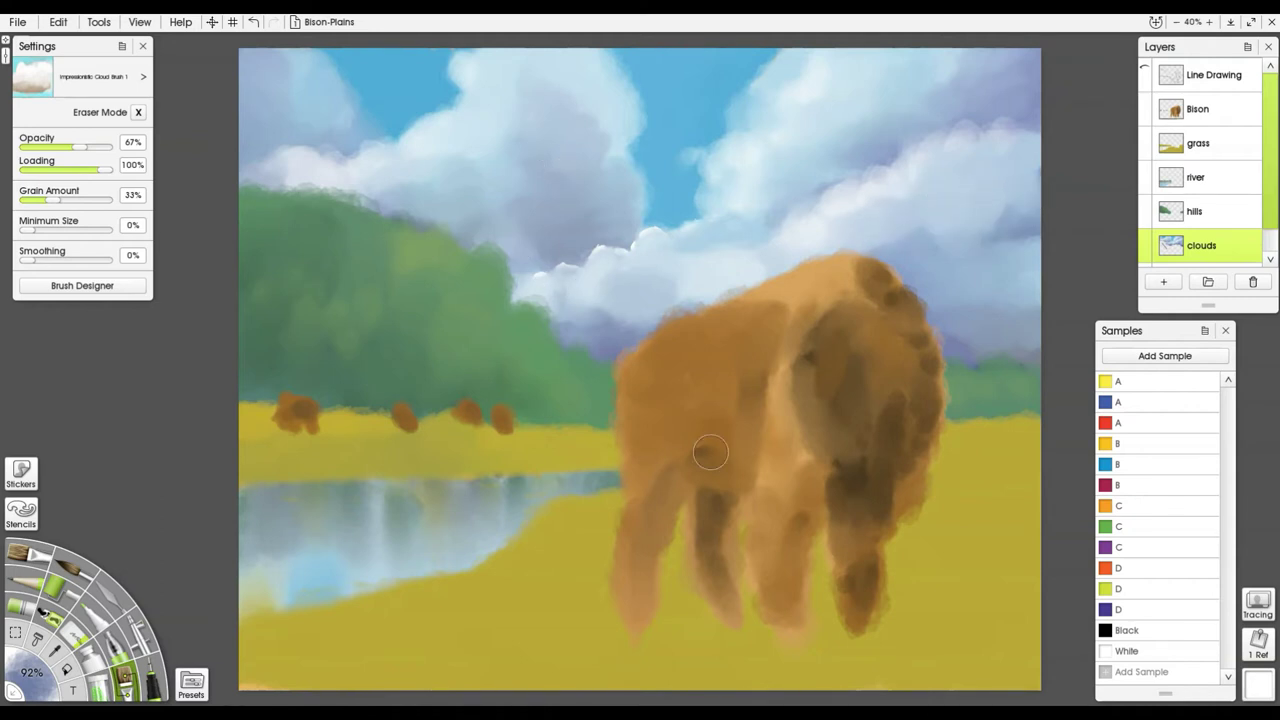
mouse_move(906, 220)
mouse_down()
mouse_move(923, 217)
mouse_move(900, 254)
mouse_move(901, 236)
mouse_move(986, 217)
mouse_move(1006, 246)
mouse_up()
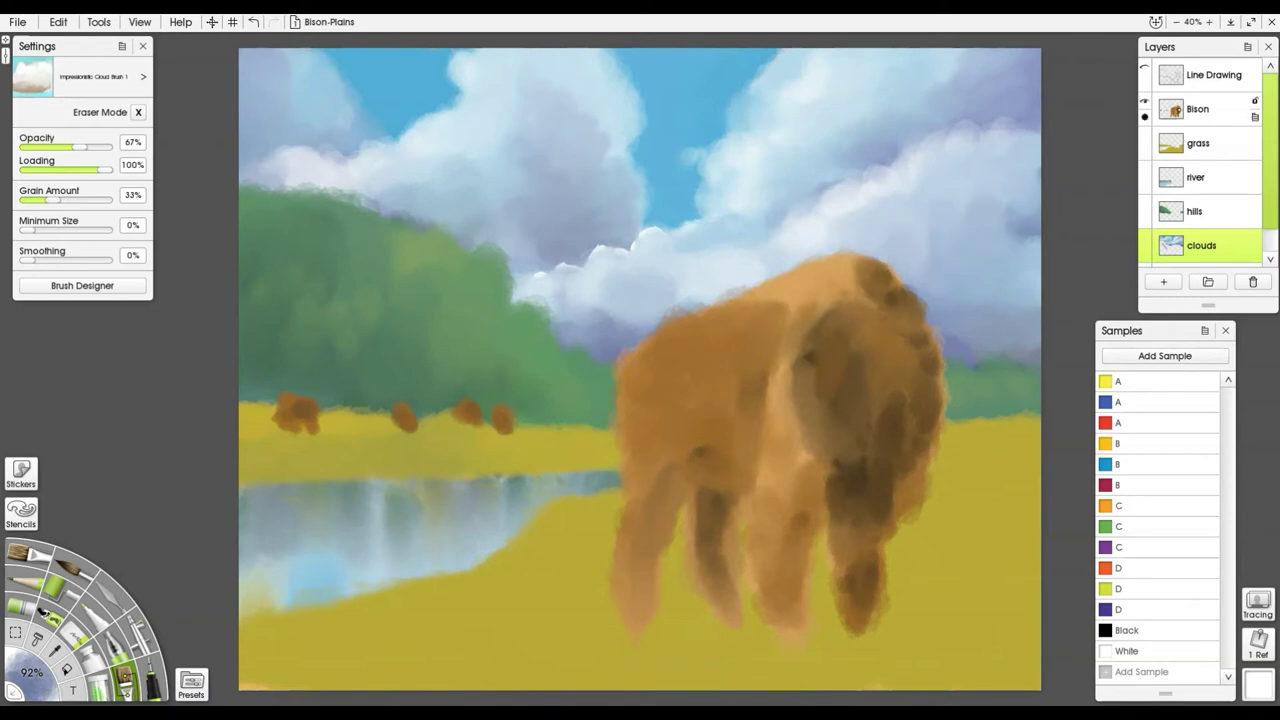
On the hills layer, dab a blue shadow onto the left hills and sample the resulting teal.
click(1194, 211)
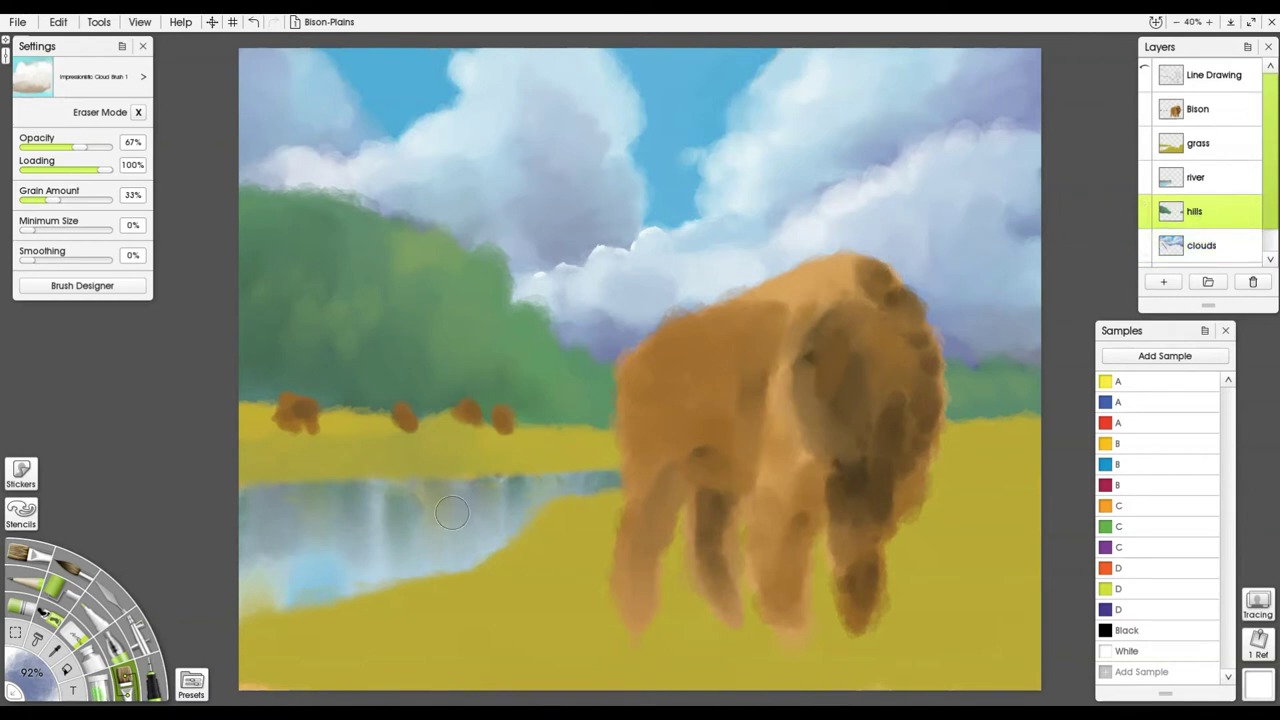
alt+click(313, 376)
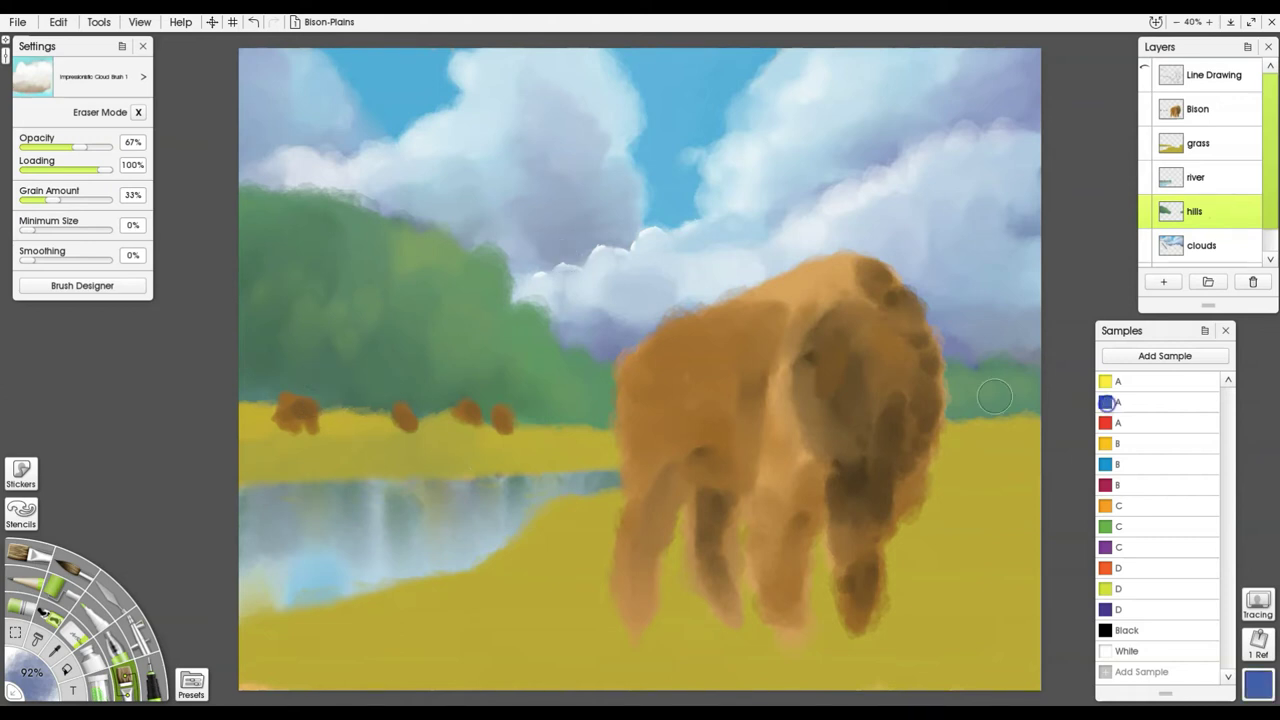
mouse_move(329, 363)
mouse_down()
mouse_move(346, 371)
mouse_move(334, 314)
mouse_move(331, 366)
mouse_move(340, 338)
mouse_up()
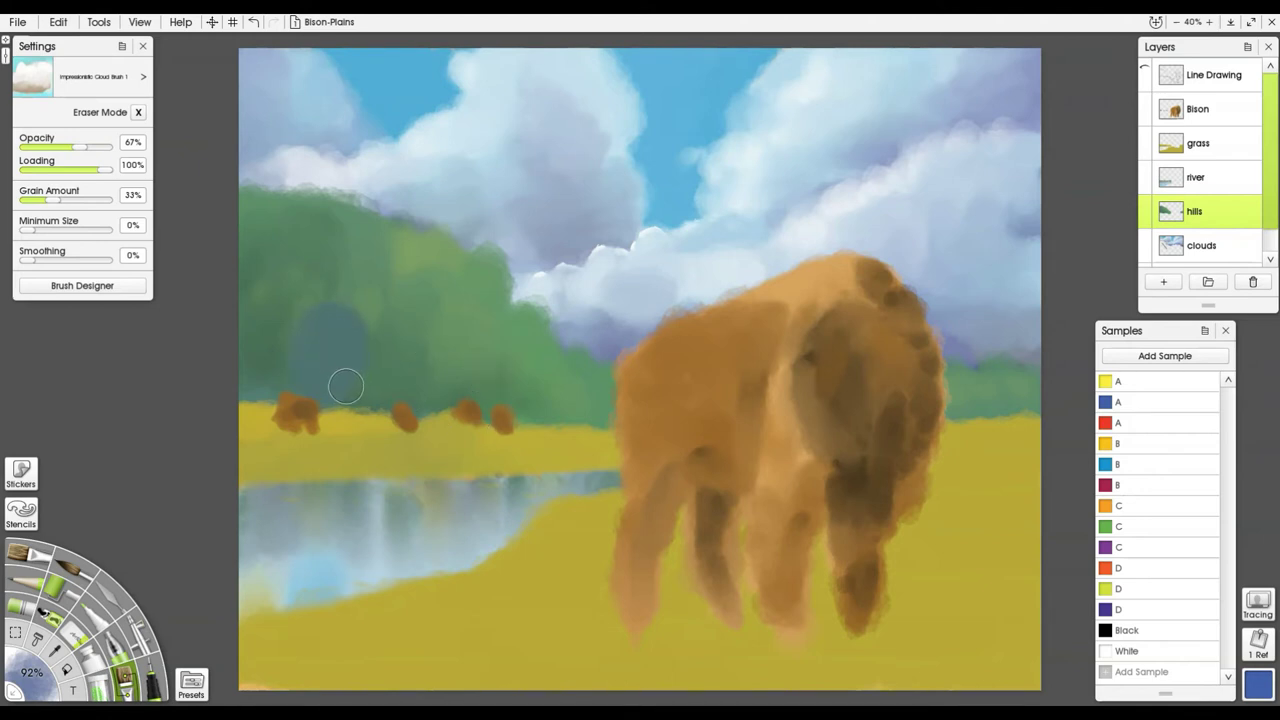
alt+click(338, 347)
Shrink the brush to 21% and paint thin pine spikes along the hill ridge.
drag(654, 380, 599, 359)
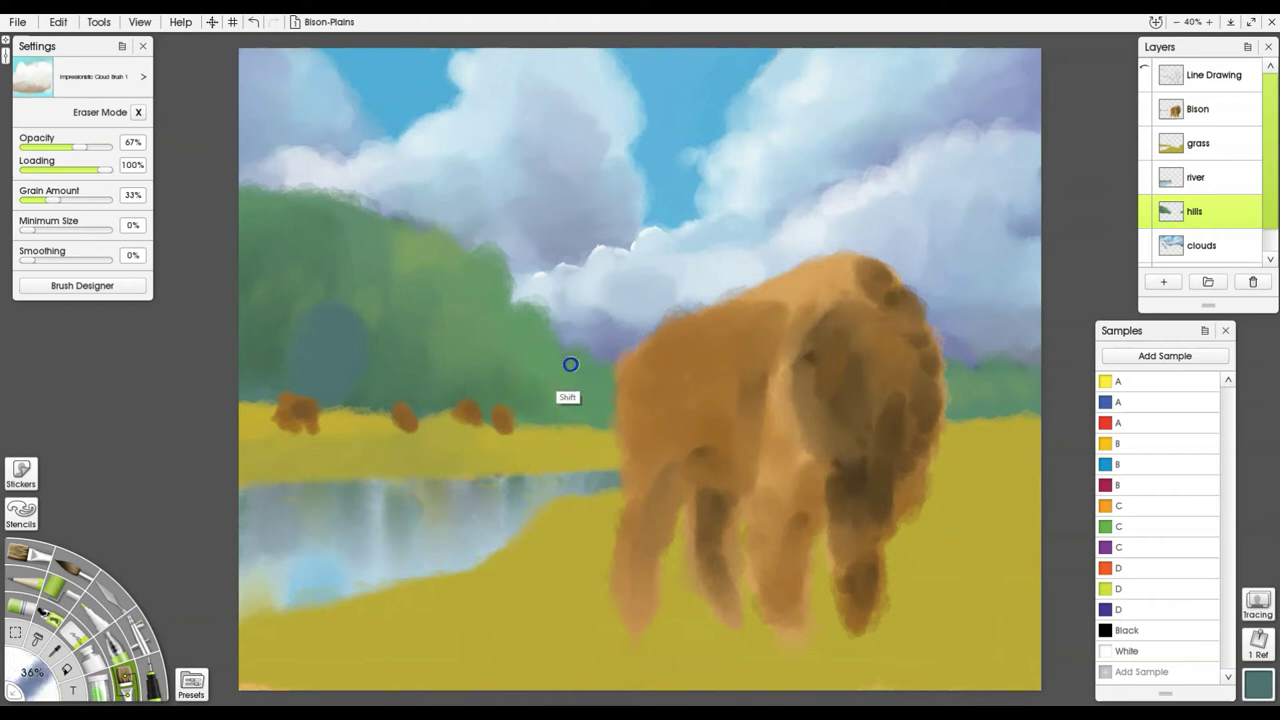
key(bracketleft)
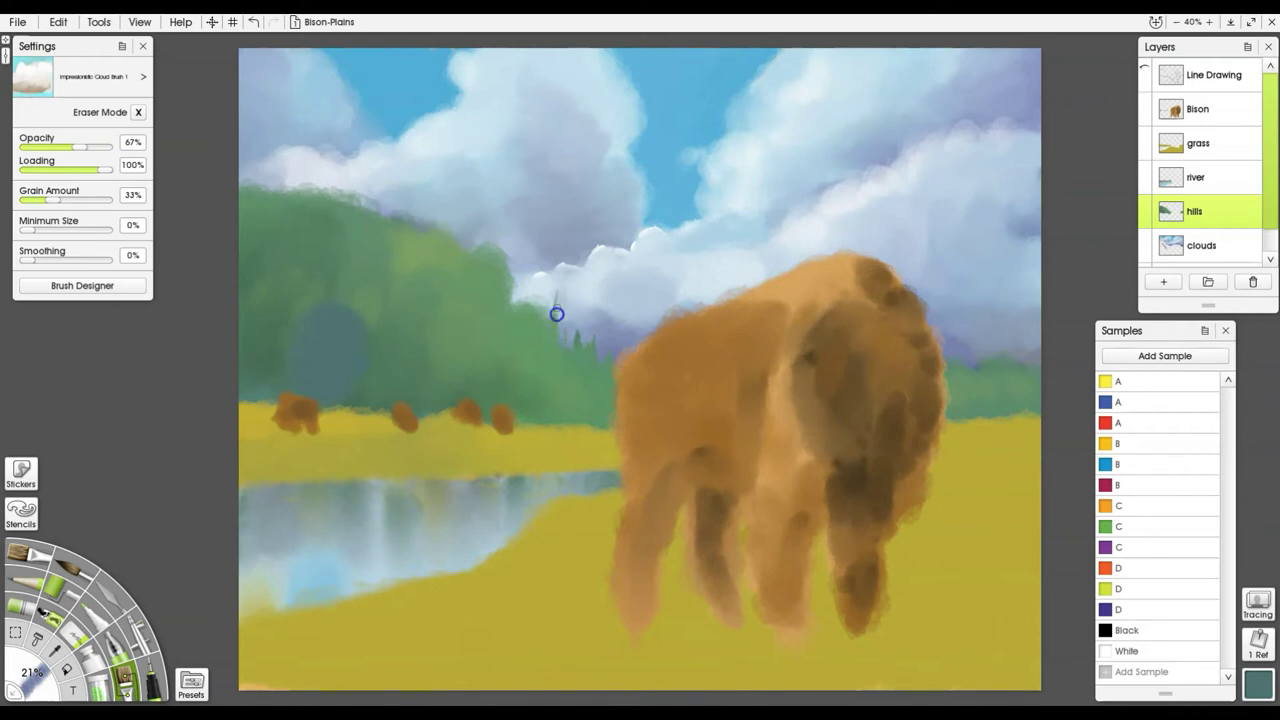
mouse_move(543, 331)
mouse_down()
mouse_move(540, 291)
mouse_move(538, 327)
mouse_move(526, 286)
mouse_move(520, 323)
mouse_move(497, 240)
mouse_move(489, 263)
mouse_move(480, 241)
mouse_up()
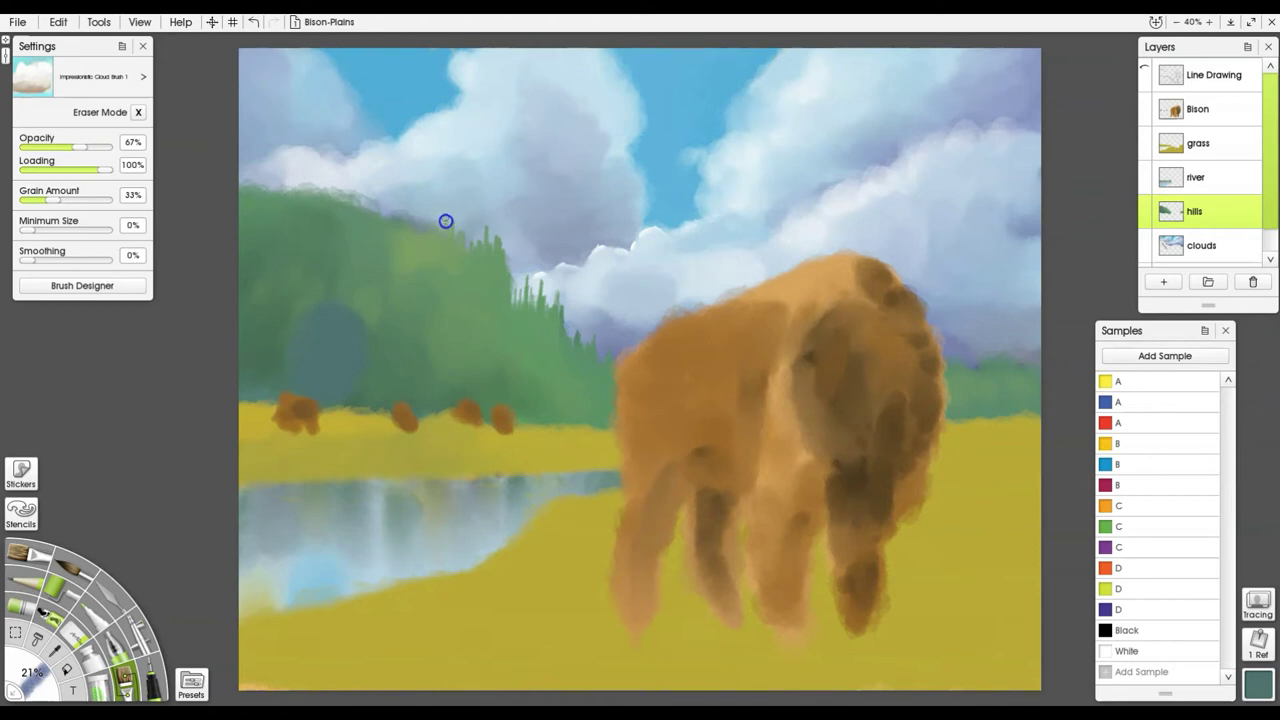
drag(435, 225, 420, 198)
mouse_move(400, 230)
mouse_down()
mouse_move(420, 190)
mouse_move(416, 247)
mouse_move(414, 205)
mouse_move(389, 238)
mouse_move(389, 194)
mouse_move(377, 232)
mouse_move(379, 188)
mouse_move(396, 219)
mouse_move(370, 195)
mouse_move(344, 220)
mouse_move(327, 189)
mouse_move(309, 213)
mouse_move(303, 185)
mouse_move(290, 217)
mouse_move(279, 190)
mouse_move(265, 211)
mouse_move(251, 181)
mouse_move(227, 204)
mouse_up()
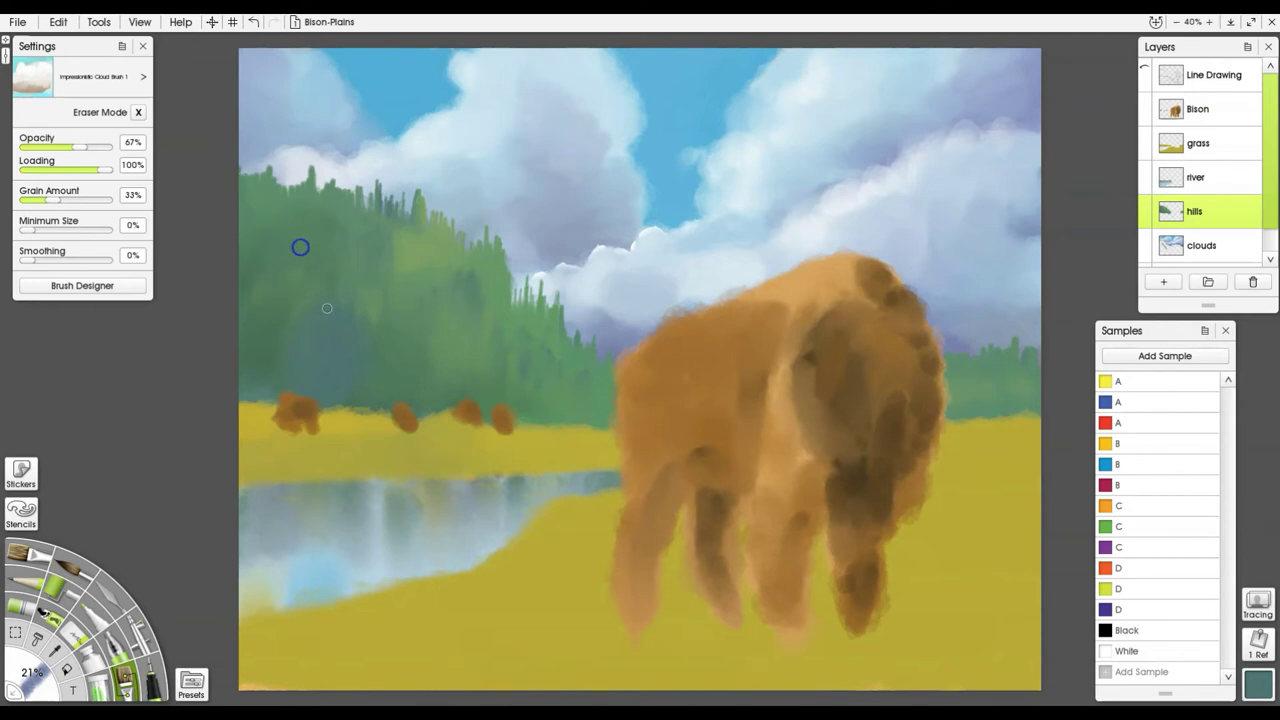
click(1110, 630)
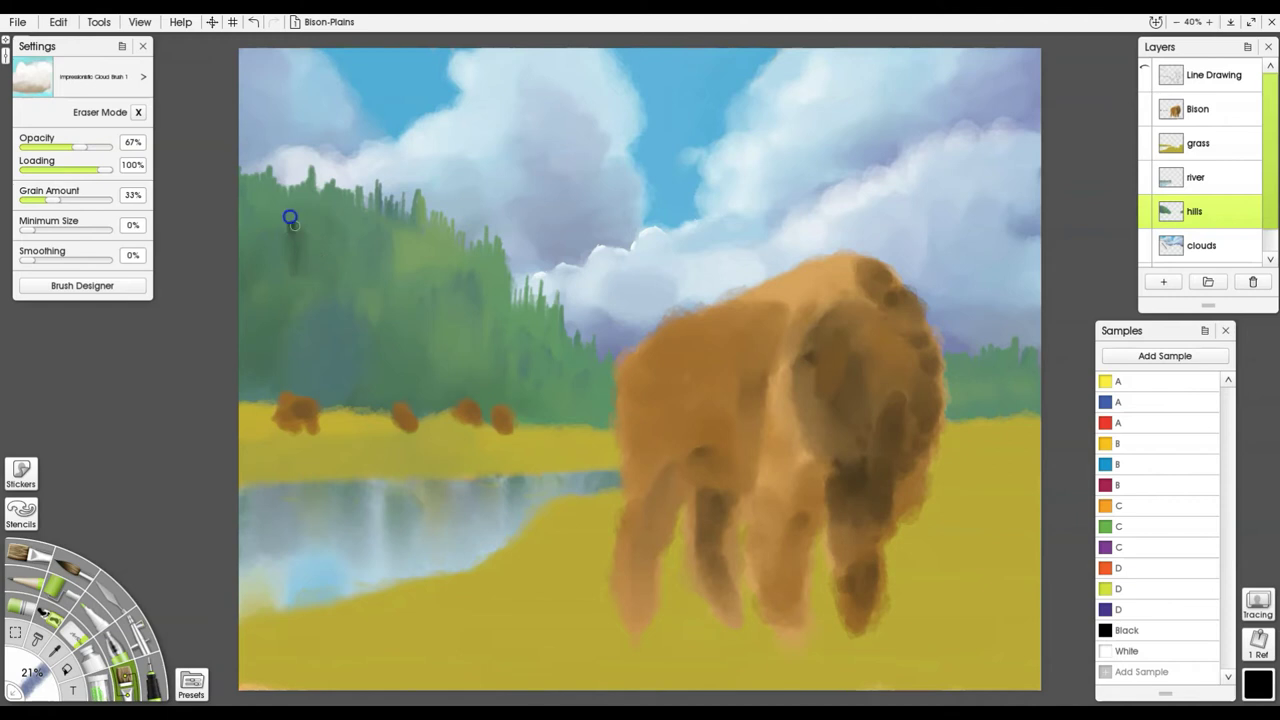
Shade the left pine hills with blended dark blue-green strokes and add taller pine spikes on the treeline.
mouse_move(290, 217)
mouse_down()
mouse_move(300, 266)
mouse_move(289, 251)
mouse_move(327, 217)
mouse_up()
alt+click(295, 274)
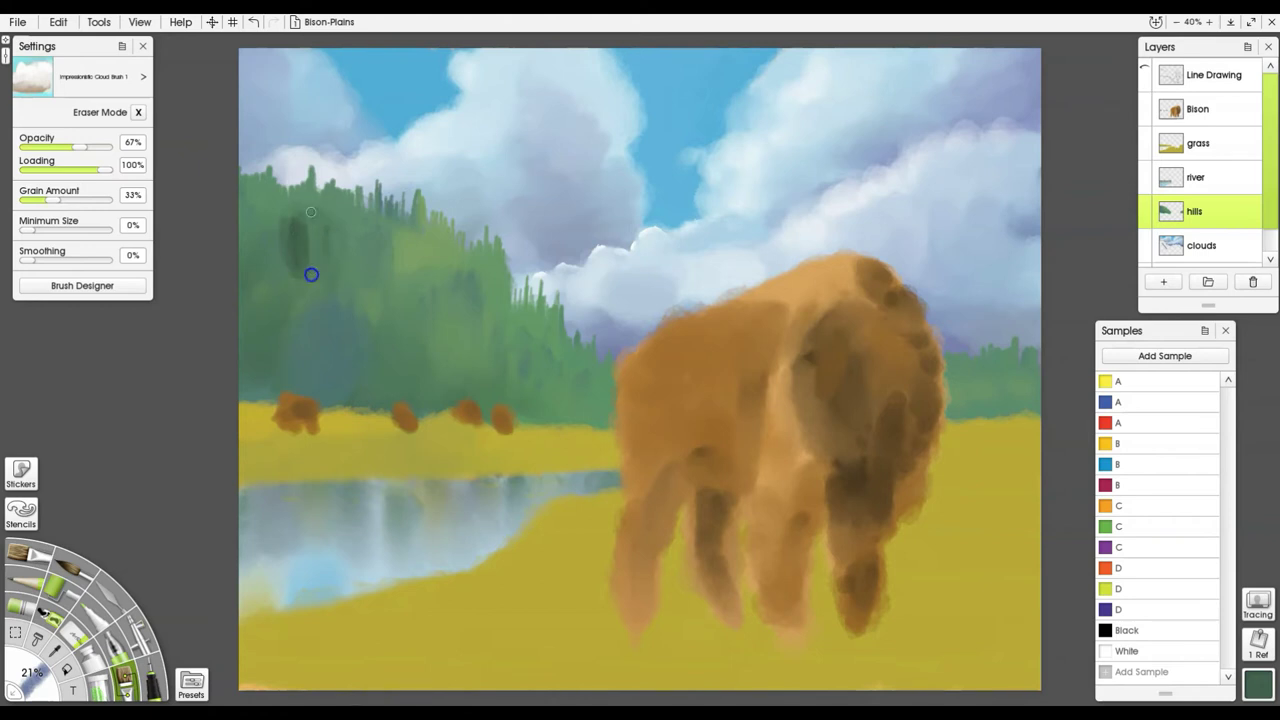
mouse_move(311, 274)
mouse_down()
mouse_move(314, 206)
mouse_move(275, 279)
mouse_up()
mouse_move(492, 298)
mouse_down()
mouse_move(491, 322)
mouse_move(502, 276)
mouse_up()
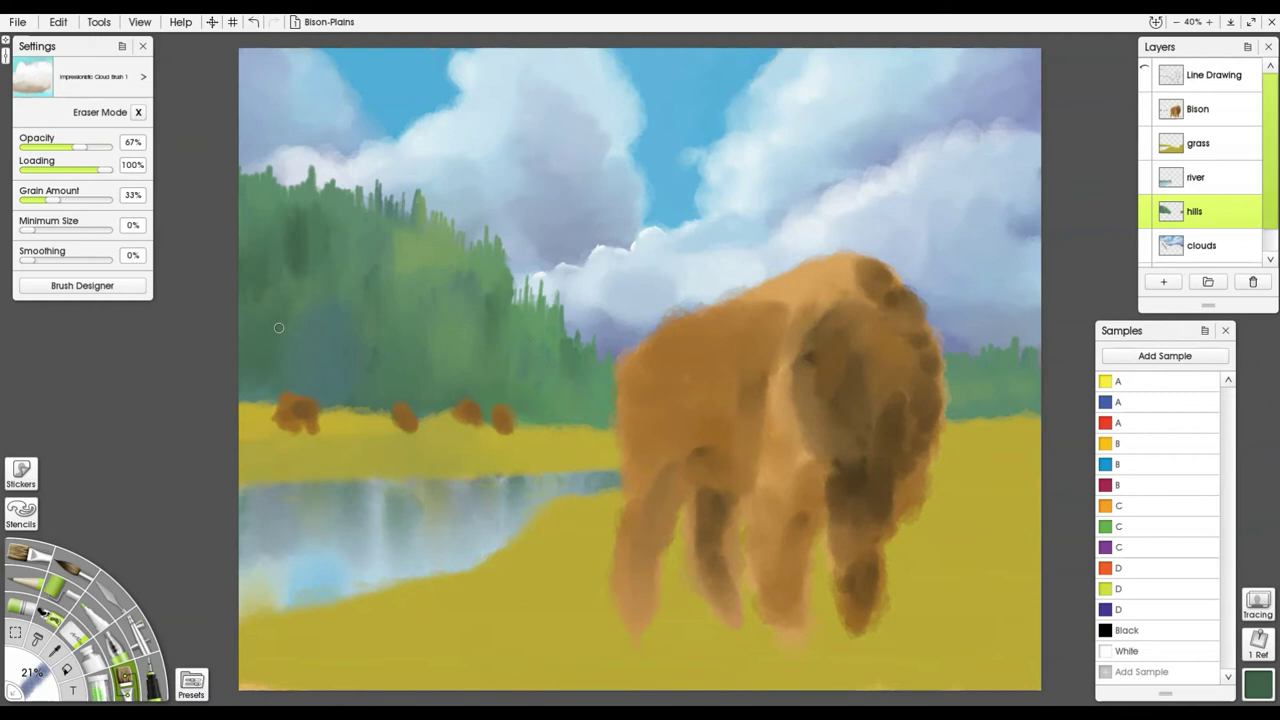
mouse_move(302, 189)
mouse_down()
mouse_move(318, 180)
mouse_move(306, 163)
mouse_move(323, 209)
mouse_up()
On the grass layer, enlarge the brush to 58% and daub brown beside and beneath the bison.
click(1226, 150)
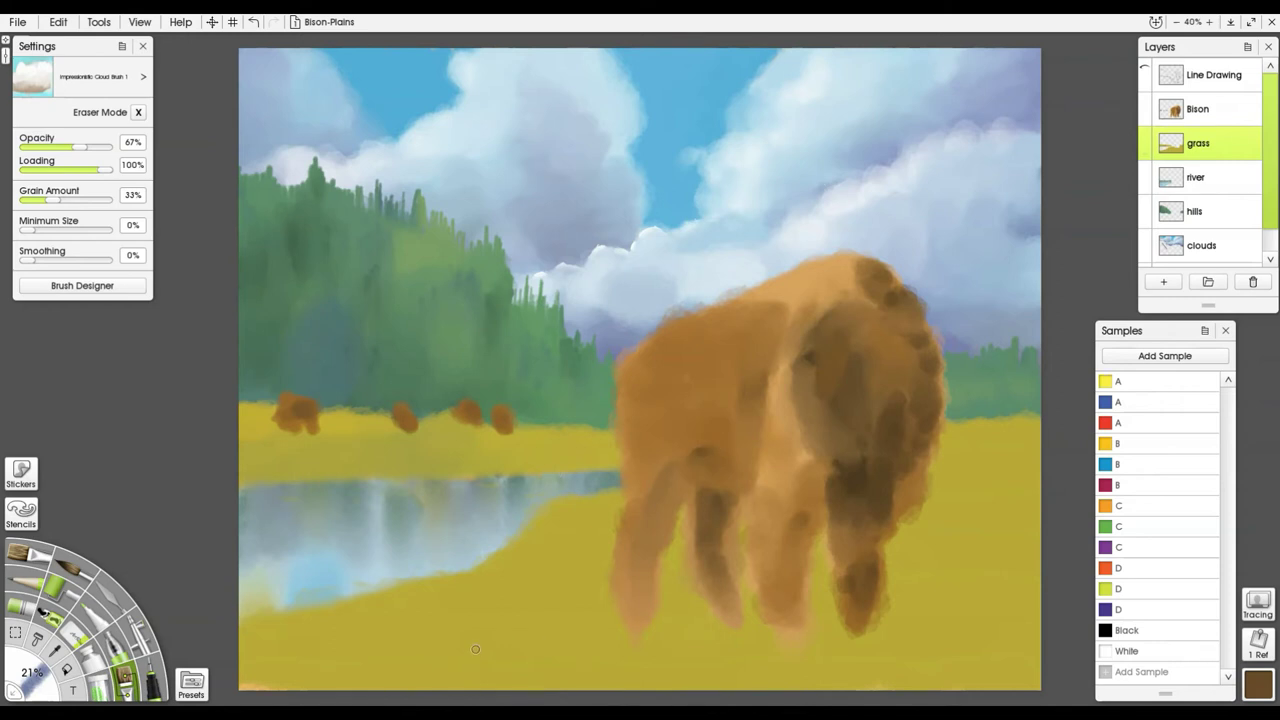
drag(838, 557, 963, 547)
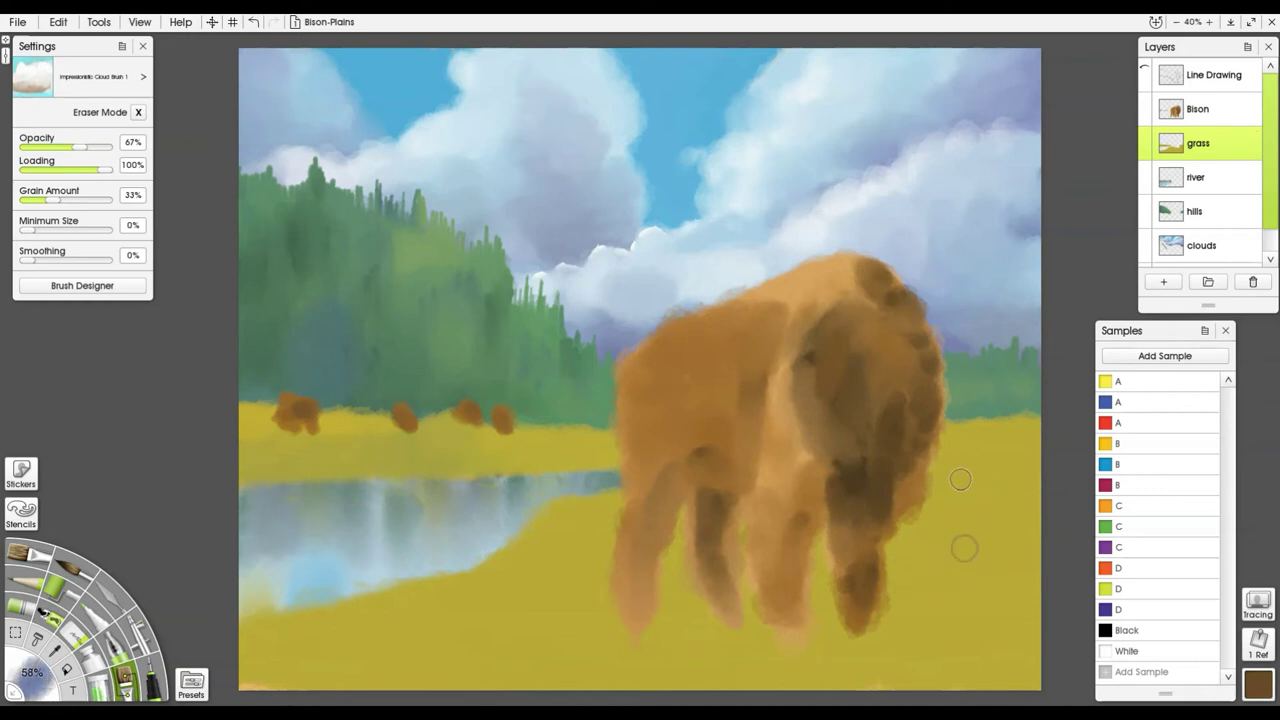
mouse_move(965, 482)
mouse_down()
mouse_move(995, 513)
mouse_move(1027, 466)
mouse_move(984, 473)
mouse_move(978, 514)
mouse_move(965, 478)
mouse_move(976, 496)
mouse_move(996, 471)
mouse_move(1012, 483)
mouse_move(999, 510)
mouse_move(1022, 449)
mouse_move(1026, 510)
mouse_move(1010, 466)
mouse_move(945, 503)
mouse_up()
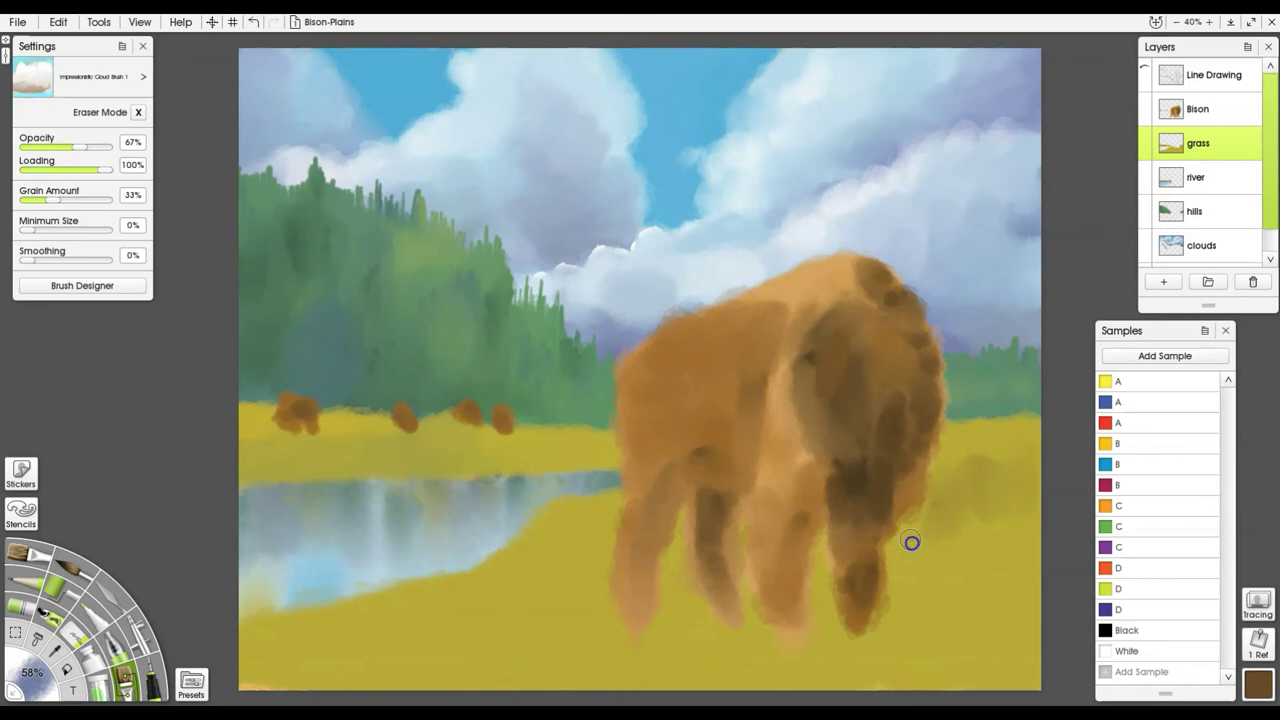
mouse_move(912, 578)
mouse_down()
mouse_move(913, 650)
mouse_move(896, 606)
mouse_move(879, 648)
mouse_move(859, 629)
mouse_move(891, 647)
mouse_move(925, 599)
mouse_move(945, 598)
mouse_move(955, 645)
mouse_move(921, 568)
mouse_move(951, 654)
mouse_move(991, 632)
mouse_move(909, 606)
mouse_move(925, 648)
mouse_move(928, 614)
mouse_move(963, 635)
mouse_move(891, 628)
mouse_move(858, 635)
mouse_move(849, 659)
mouse_move(827, 617)
mouse_move(817, 622)
mouse_move(833, 636)
mouse_move(850, 604)
mouse_move(901, 616)
mouse_move(926, 581)
mouse_move(996, 637)
mouse_move(923, 630)
mouse_move(906, 578)
mouse_move(889, 609)
mouse_up()
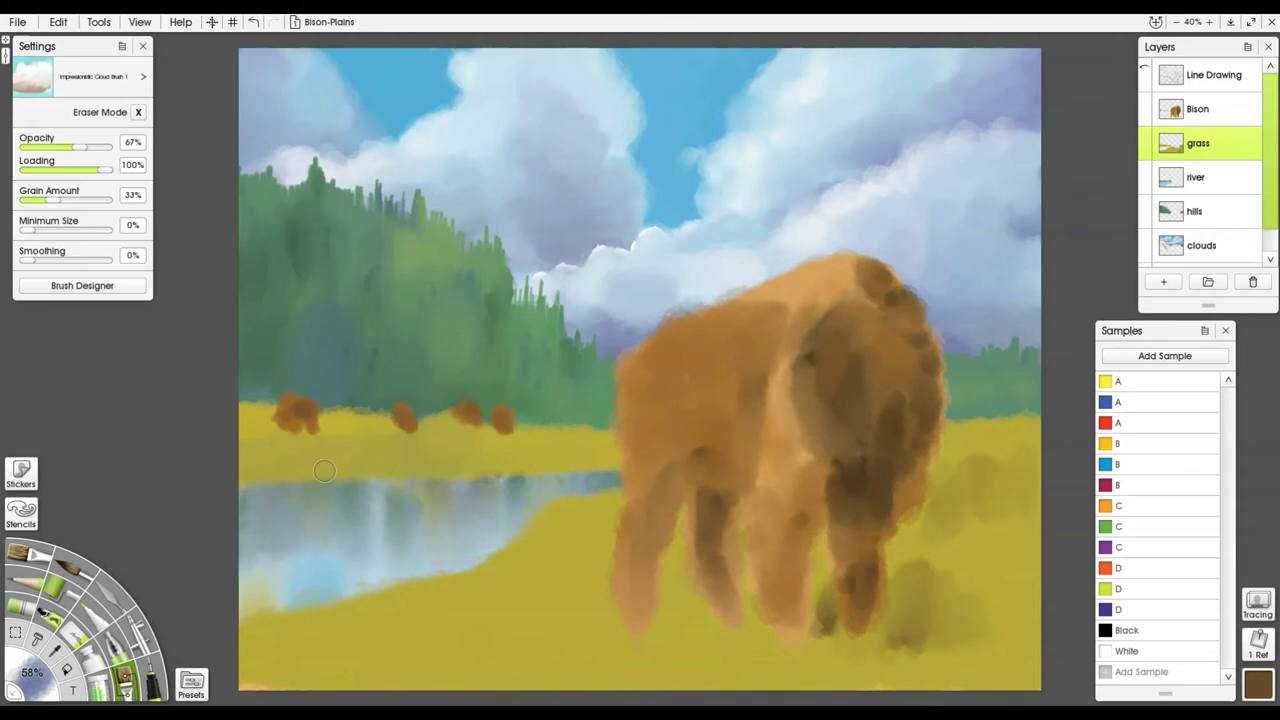
Daub olive-brown tufts across the far riverbank around the distant herd, then sample yellow-green grass.
mouse_move(311, 451)
mouse_down()
mouse_move(339, 410)
mouse_move(333, 433)
mouse_move(369, 407)
mouse_move(375, 430)
mouse_move(367, 414)
mouse_move(294, 453)
mouse_move(279, 427)
mouse_move(260, 447)
mouse_move(243, 422)
mouse_move(257, 438)
mouse_move(302, 440)
mouse_up()
mouse_move(392, 438)
mouse_down()
mouse_move(431, 457)
mouse_move(378, 440)
mouse_move(454, 460)
mouse_move(489, 438)
mouse_move(466, 437)
mouse_move(486, 434)
mouse_move(589, 443)
mouse_move(524, 457)
mouse_up()
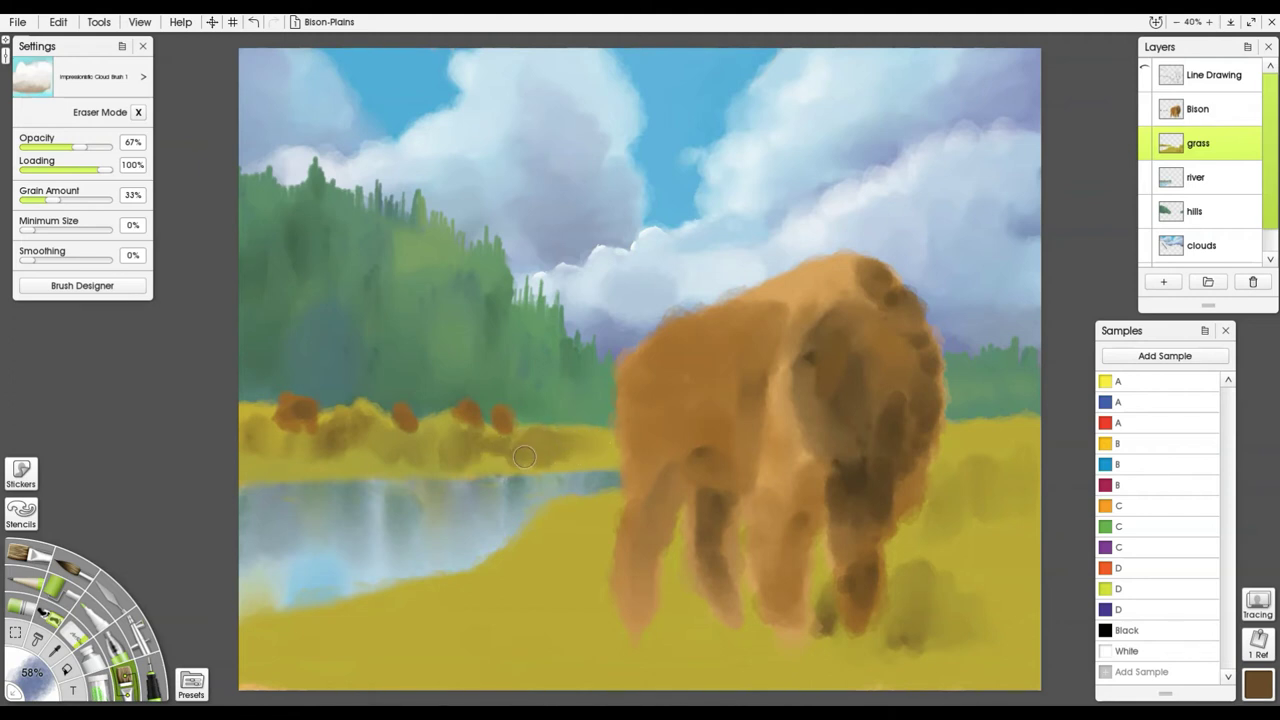
alt+click(578, 463)
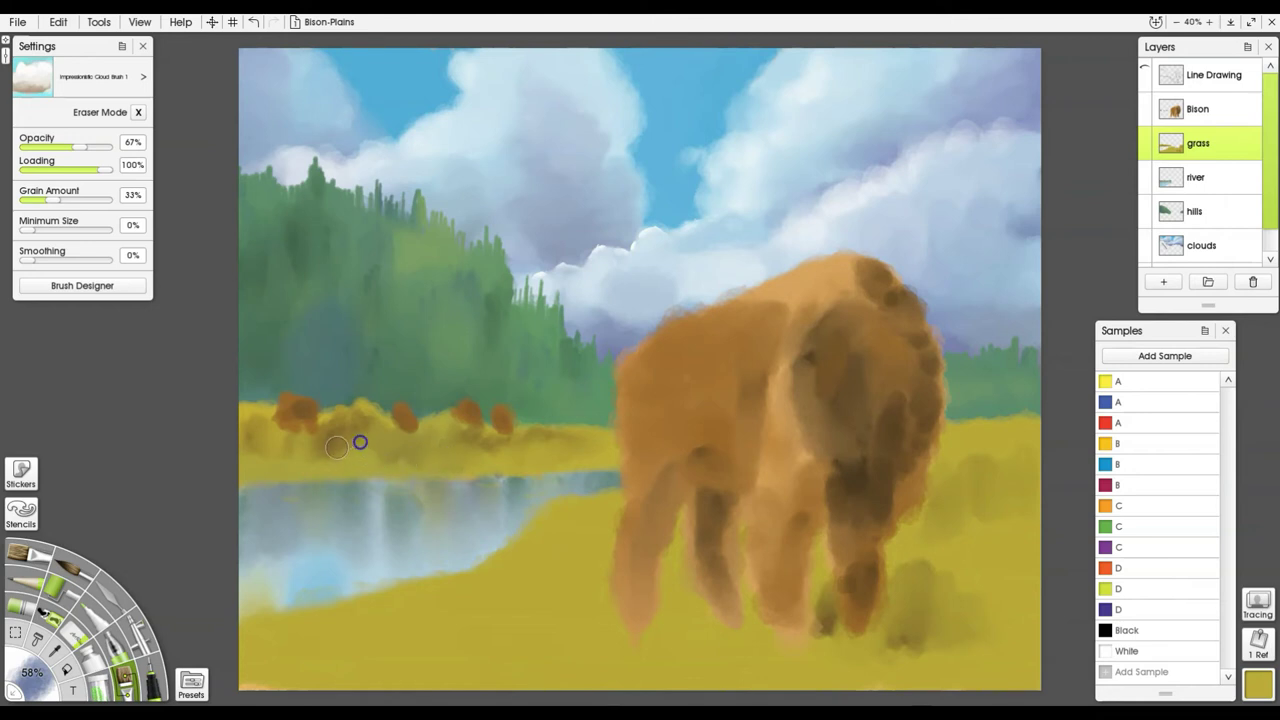
Dab darker grass green and orange patches into the lower foreground grass.
alt+click(574, 468)
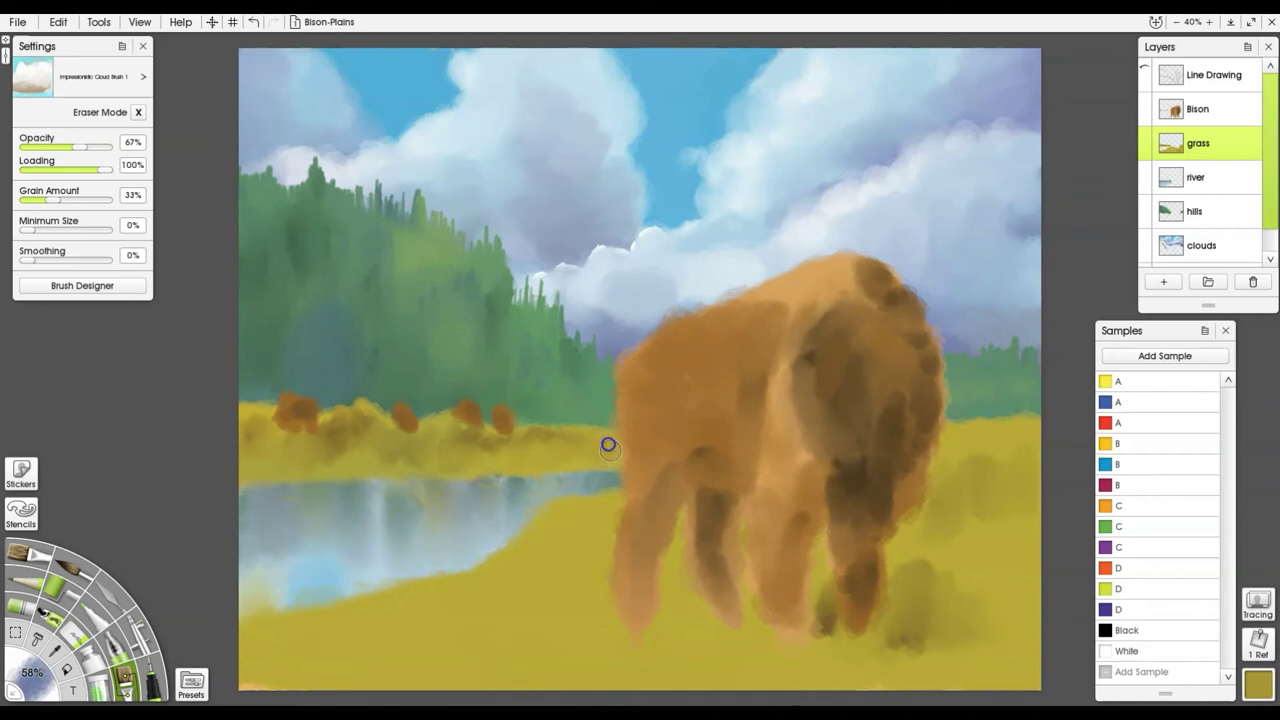
drag(523, 623, 564, 627)
click(1106, 567)
mouse_move(543, 623)
mouse_down()
mouse_move(587, 633)
mouse_move(569, 594)
mouse_move(586, 646)
mouse_move(574, 586)
mouse_move(580, 629)
mouse_move(563, 601)
mouse_up()
Blend golden ochre over the brown patch and paint darker olive strokes in the lower-left grass.
alt+click(846, 512)
alt+click(571, 610)
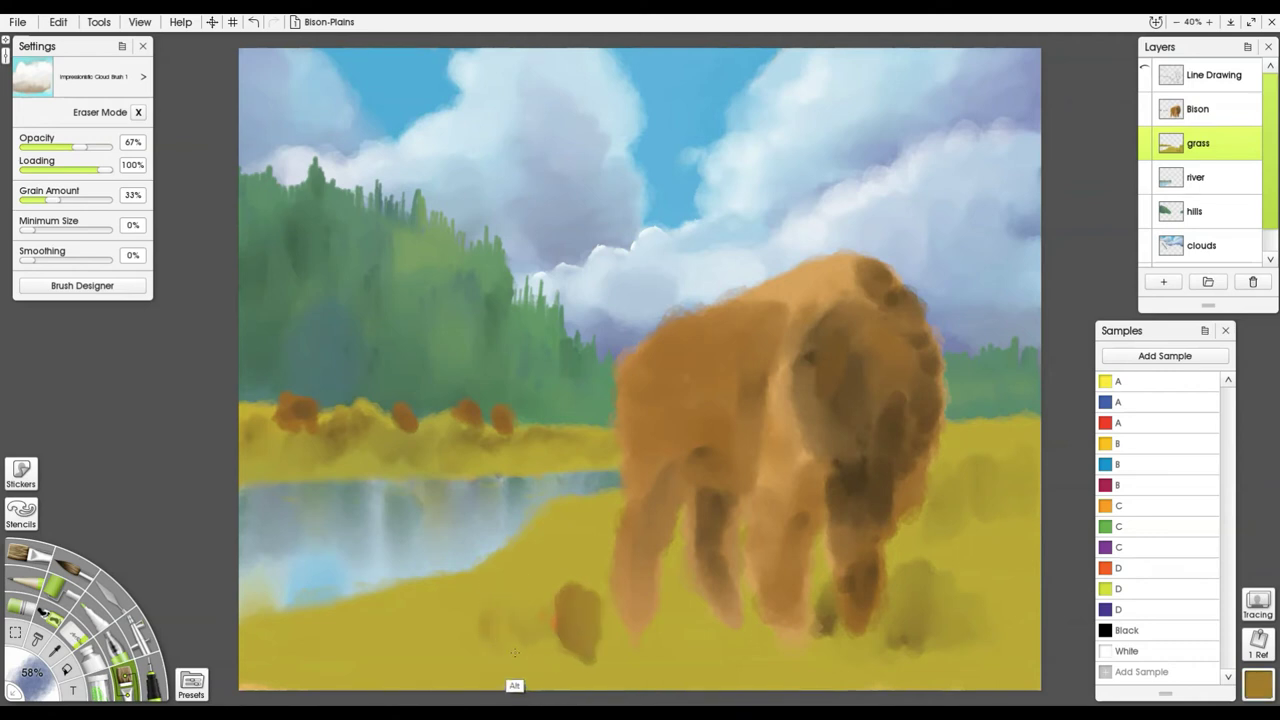
mouse_move(548, 659)
mouse_down()
mouse_move(590, 627)
mouse_move(573, 678)
mouse_move(578, 645)
mouse_up()
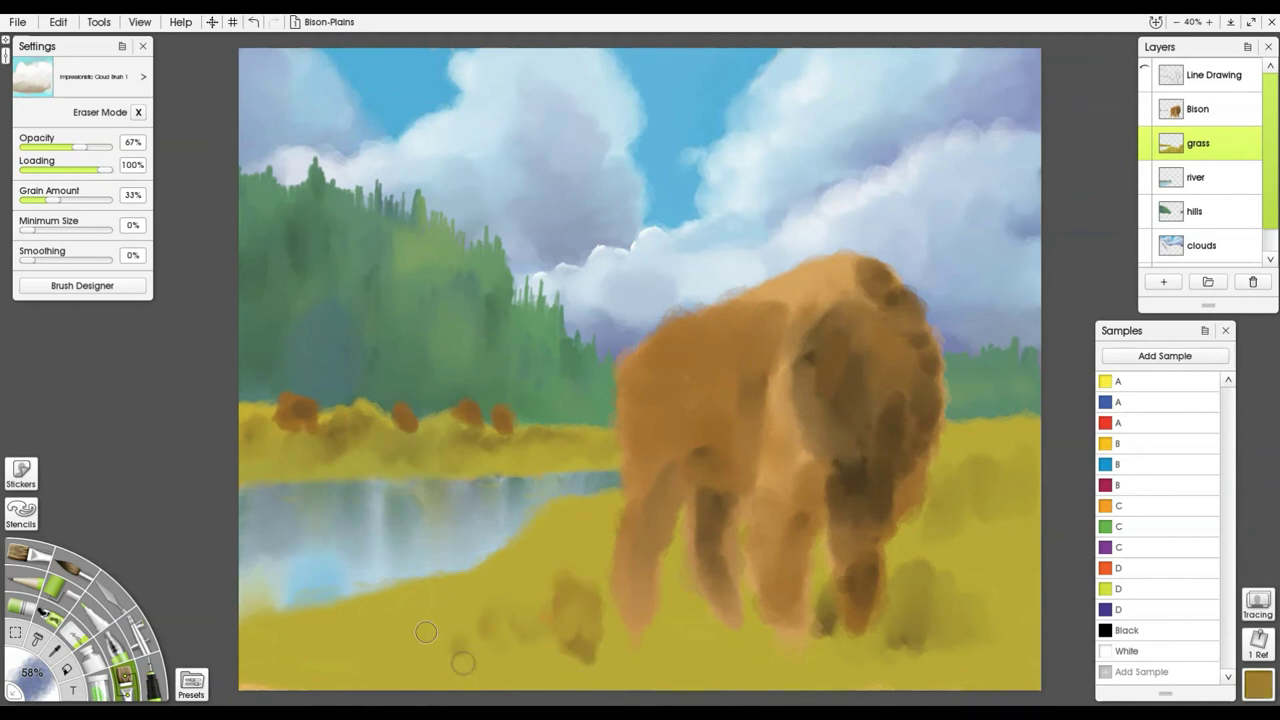
mouse_move(370, 665)
mouse_down()
mouse_move(321, 634)
mouse_move(260, 665)
mouse_up()
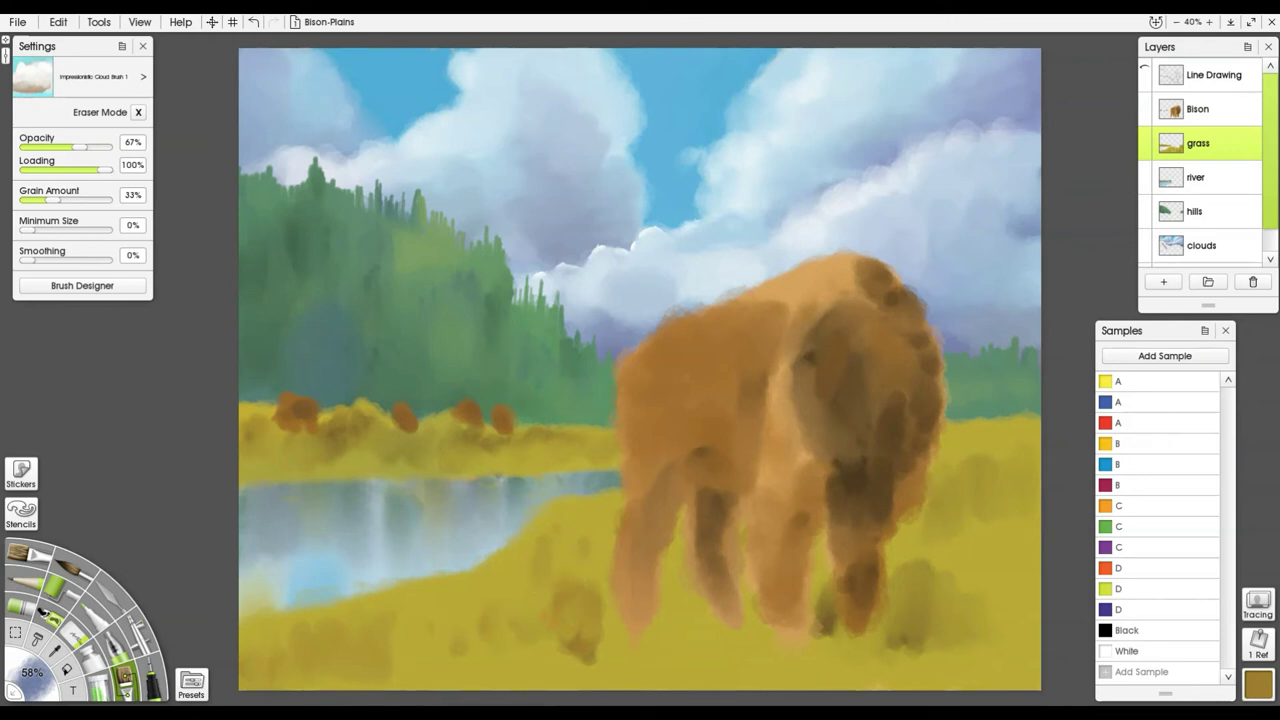
click(196, 683)
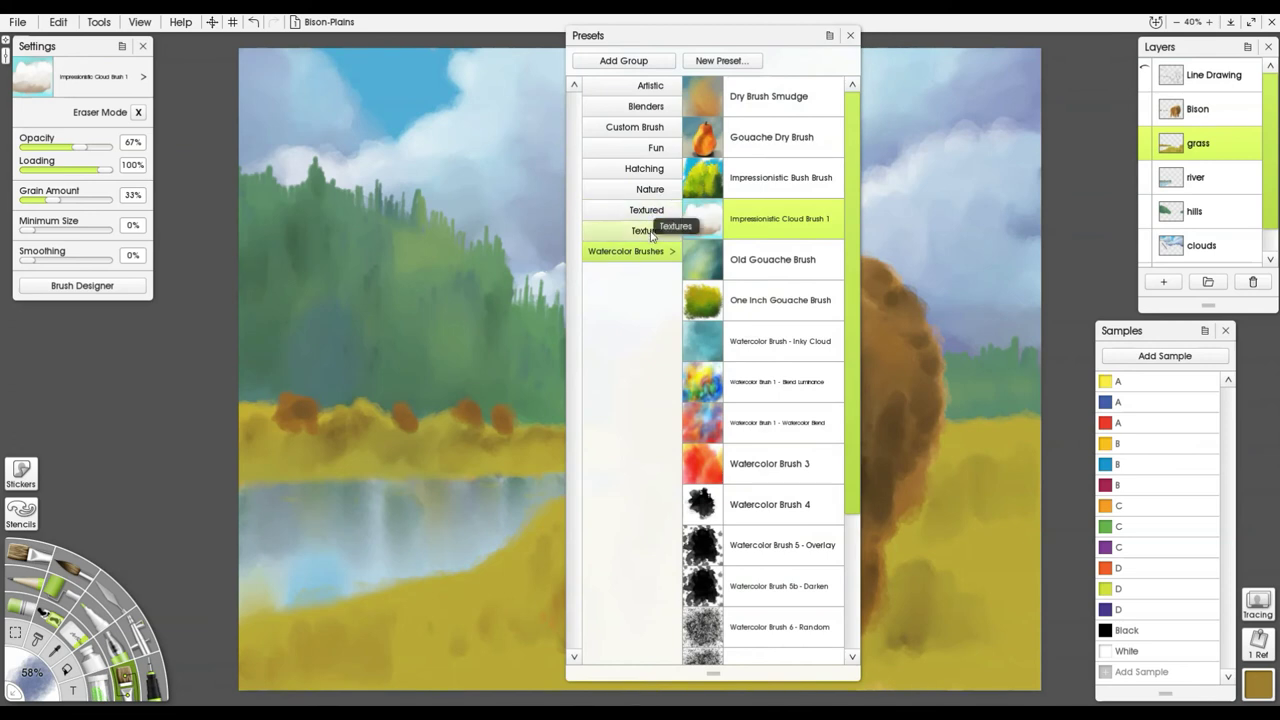
Try the Square Canvas 4 and 1 brushes, then load Watercolor's Impressionistic Cloud Brush 1.
click(640, 86)
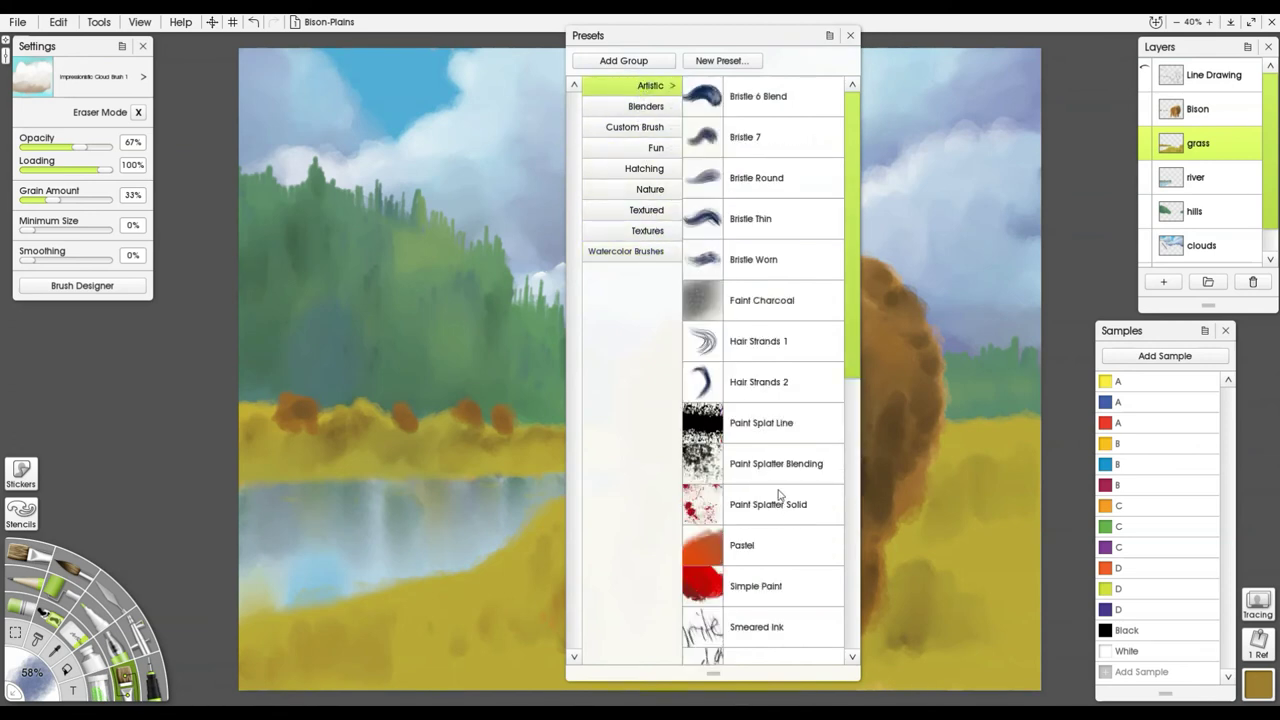
scroll(779, 494, down, 5)
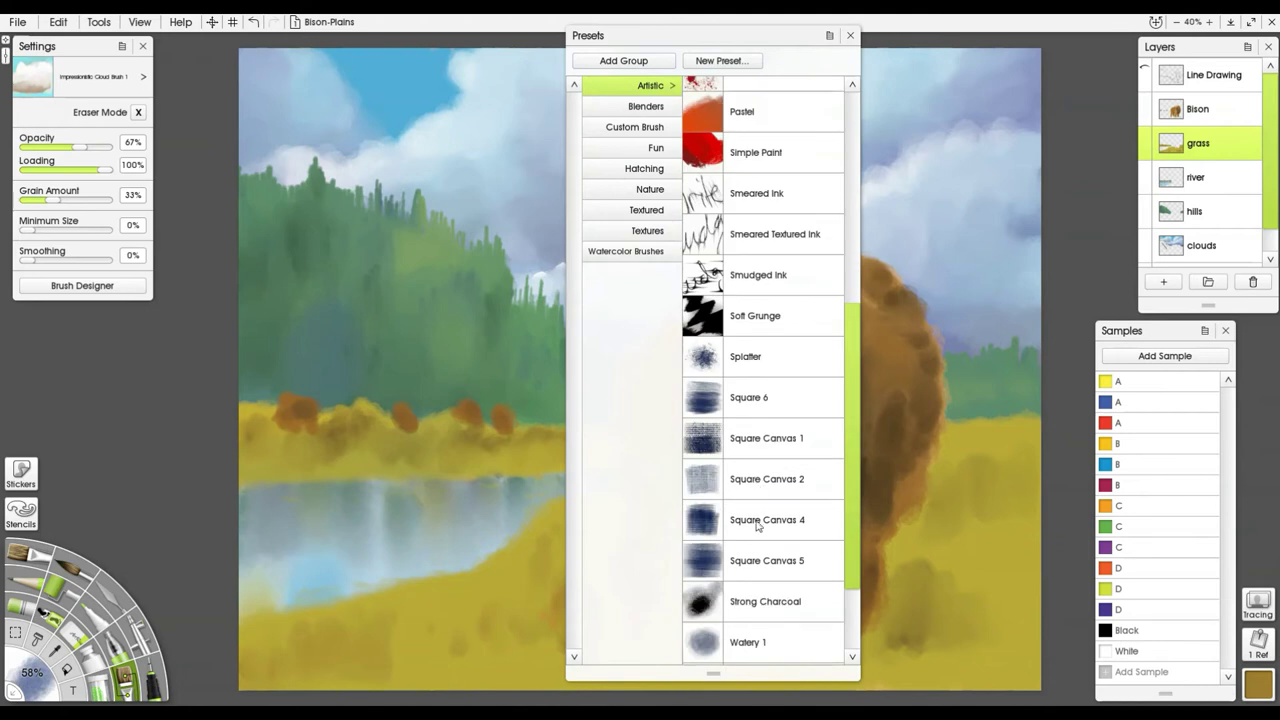
click(757, 526)
click(741, 449)
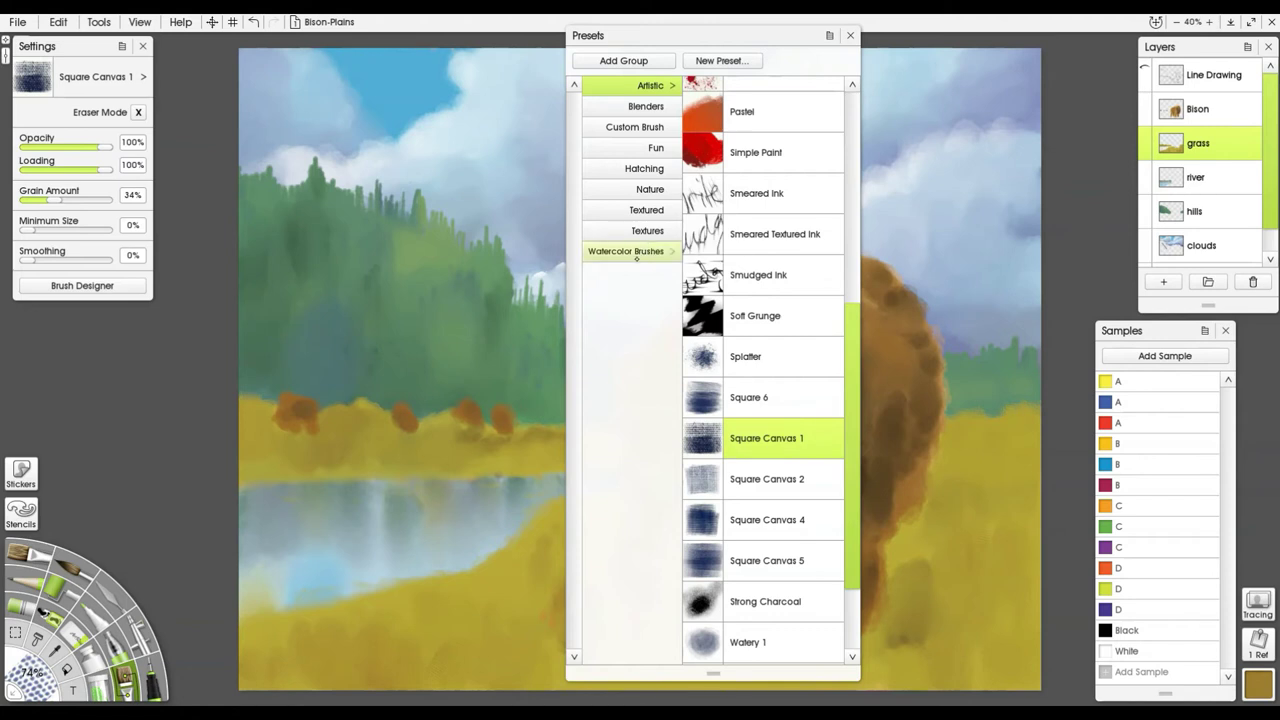
click(637, 256)
click(744, 233)
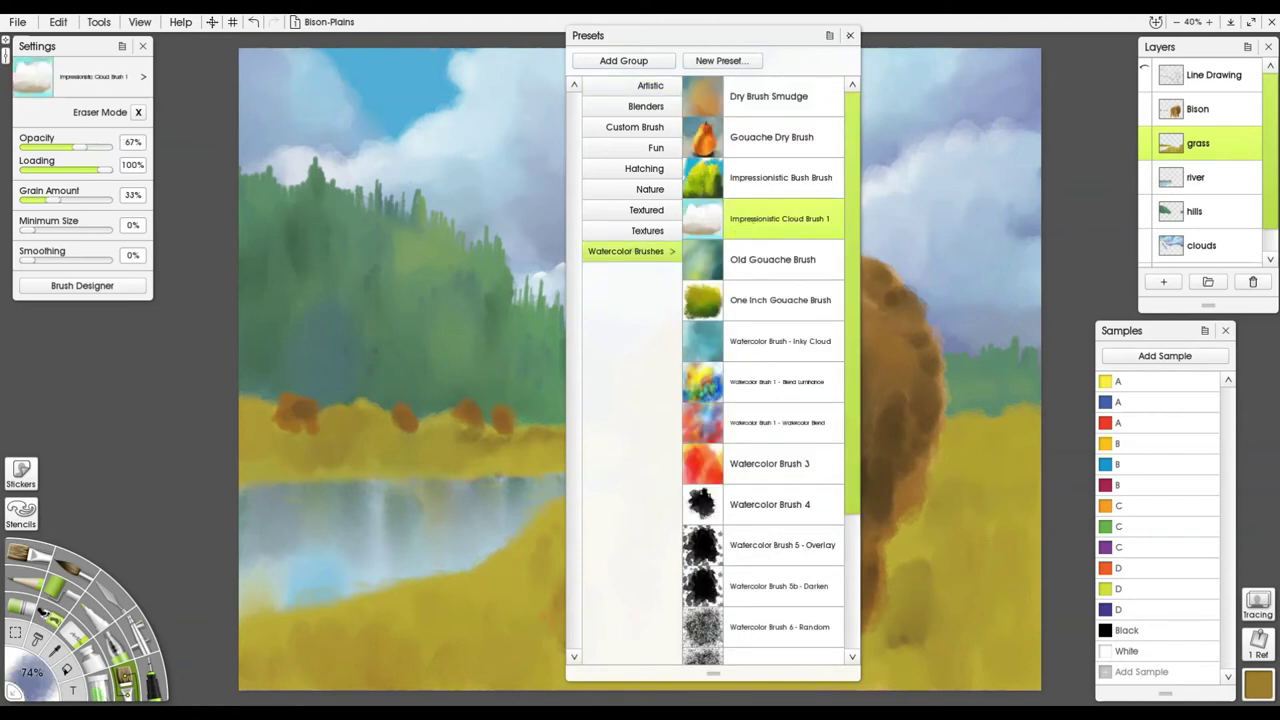
click(850, 35)
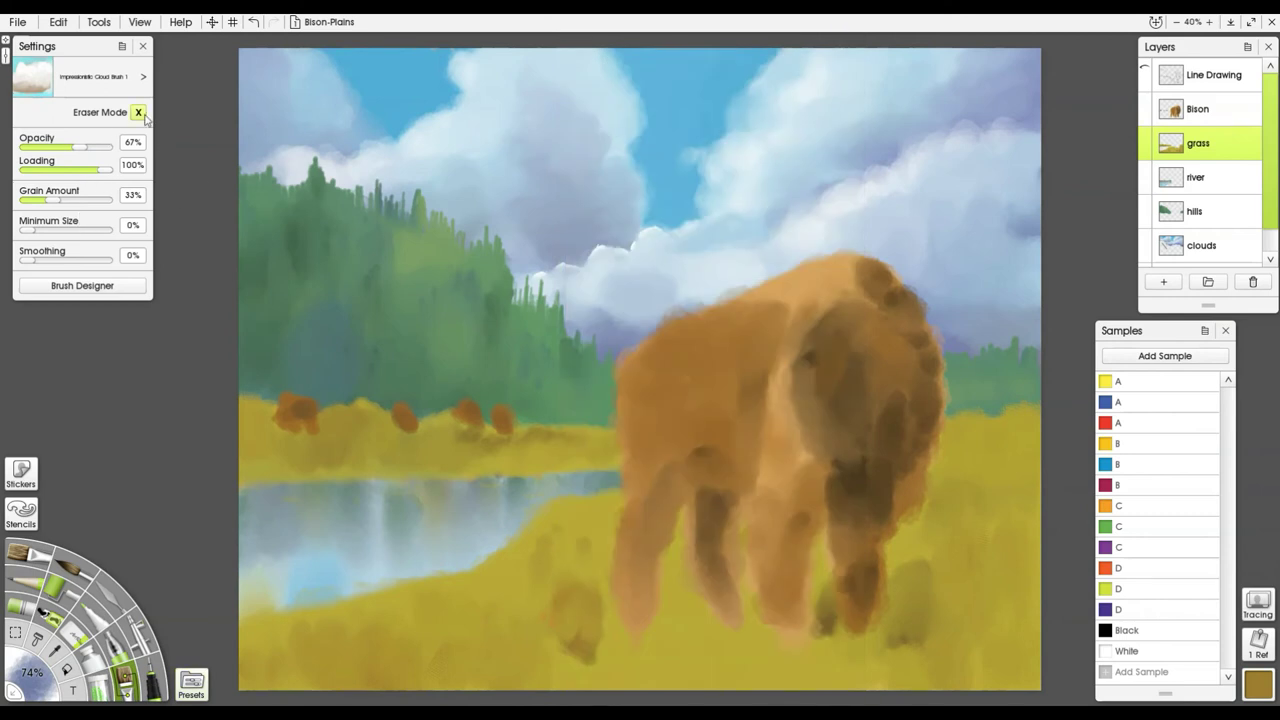
Enable Eraser Mode, soften grass paint along the river's lower-left and right edges, then disable it.
click(138, 113)
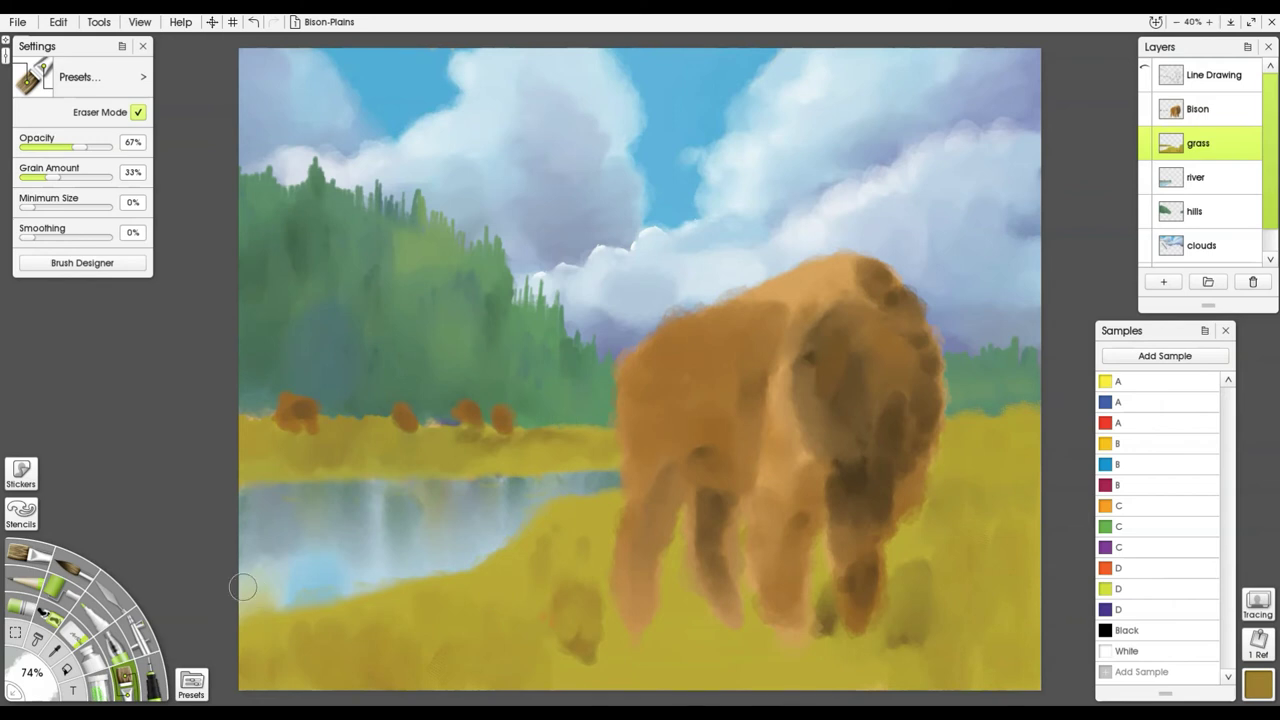
mouse_move(243, 587)
mouse_down()
mouse_move(318, 594)
mouse_move(354, 571)
mouse_up()
mouse_move(605, 498)
mouse_down()
mouse_move(542, 512)
mouse_move(465, 549)
mouse_up()
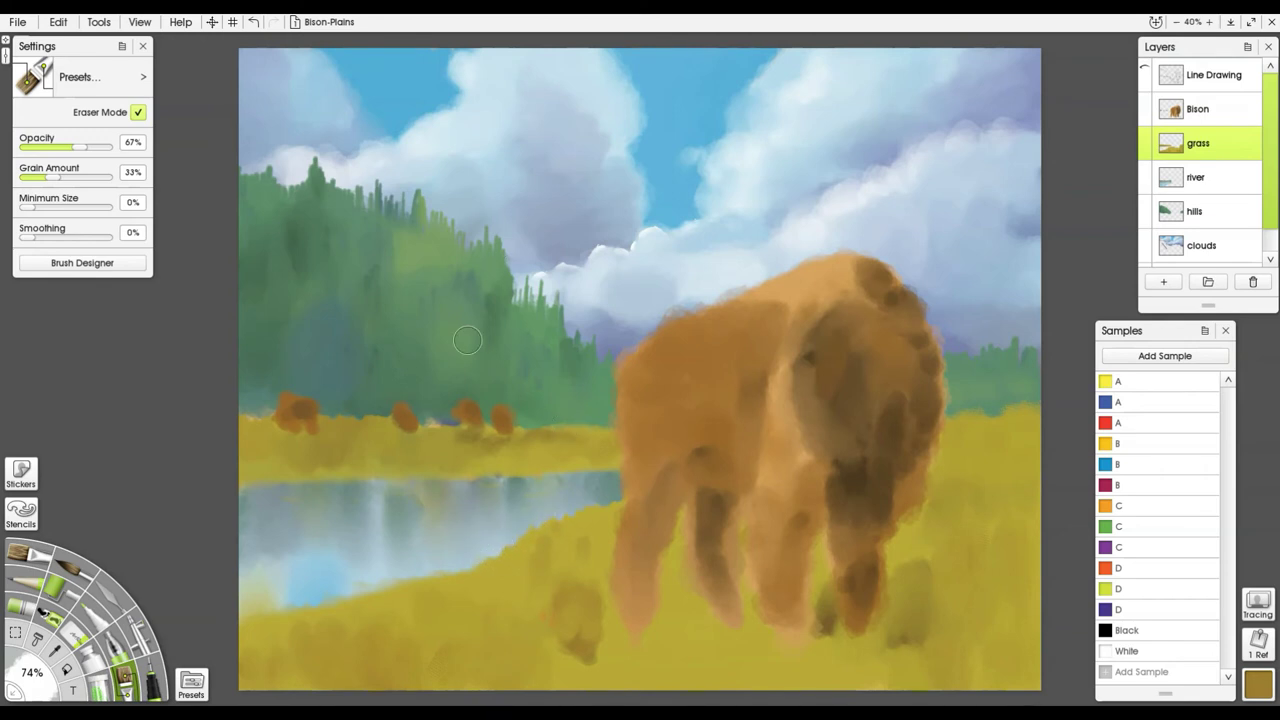
click(139, 113)
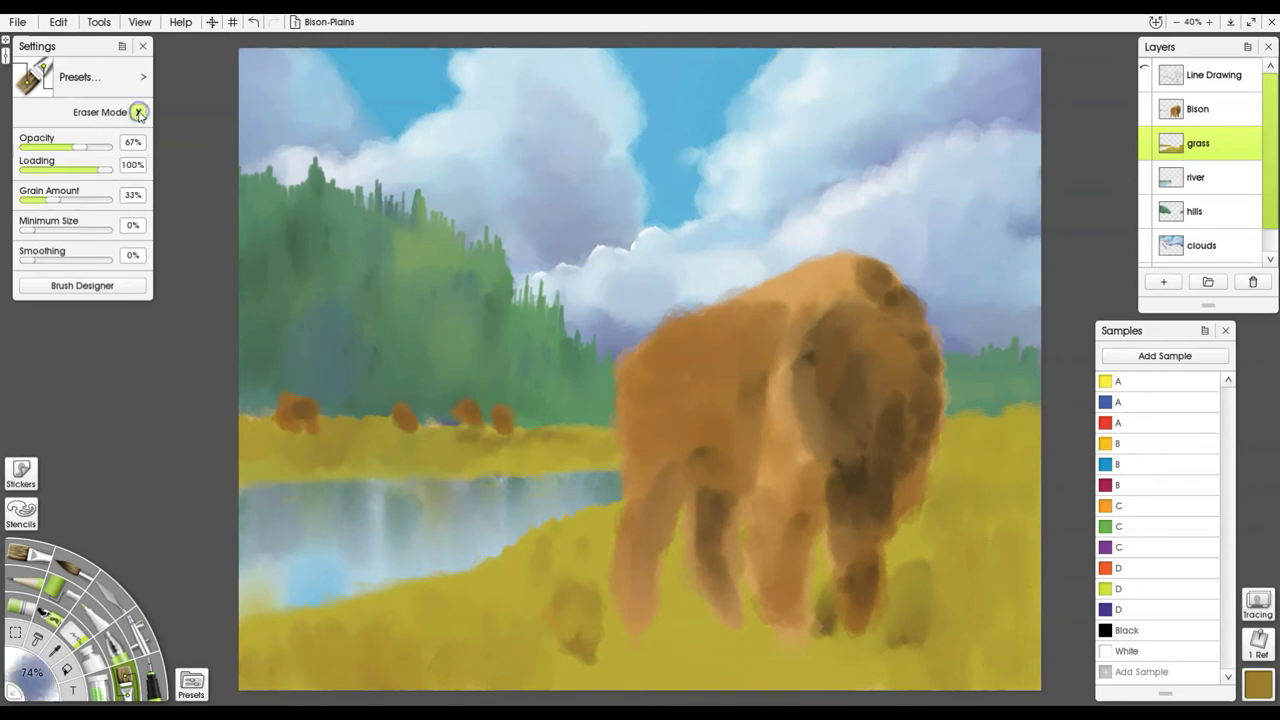
Reload Impressionistic Cloud Brush 1 and paint darker olive grass between and below the bison's legs.
click(188, 690)
click(733, 220)
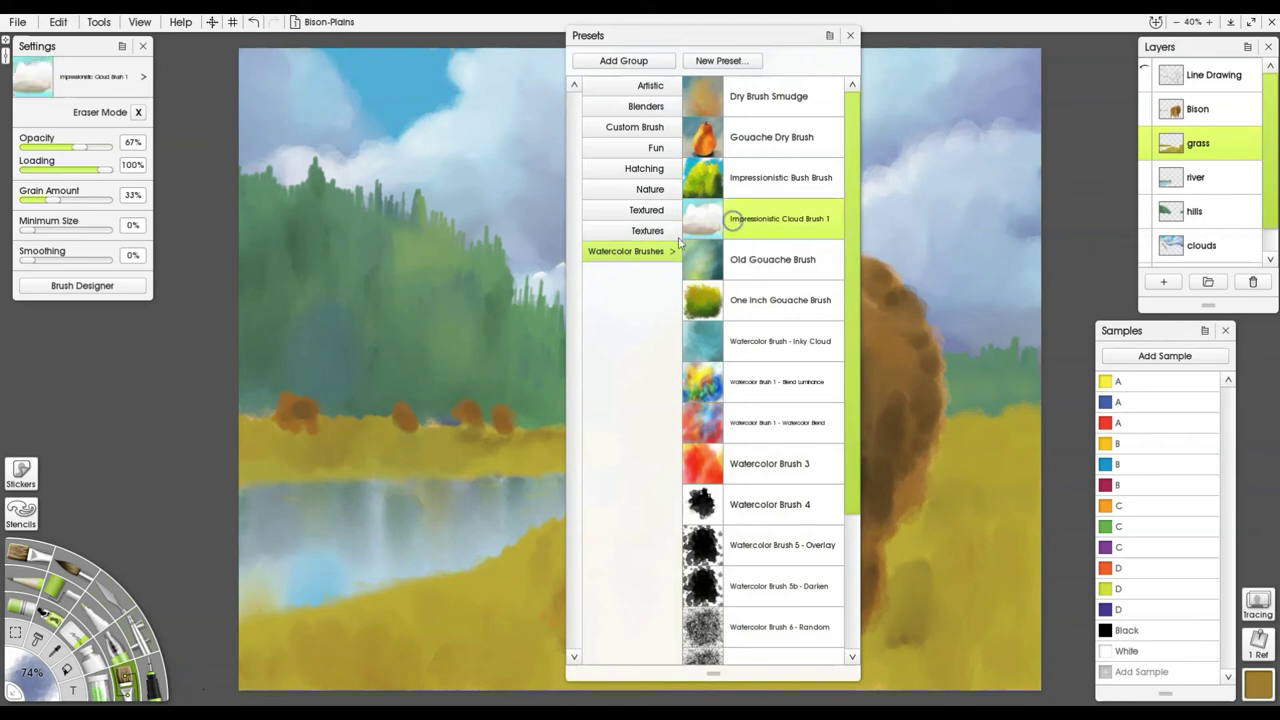
click(850, 37)
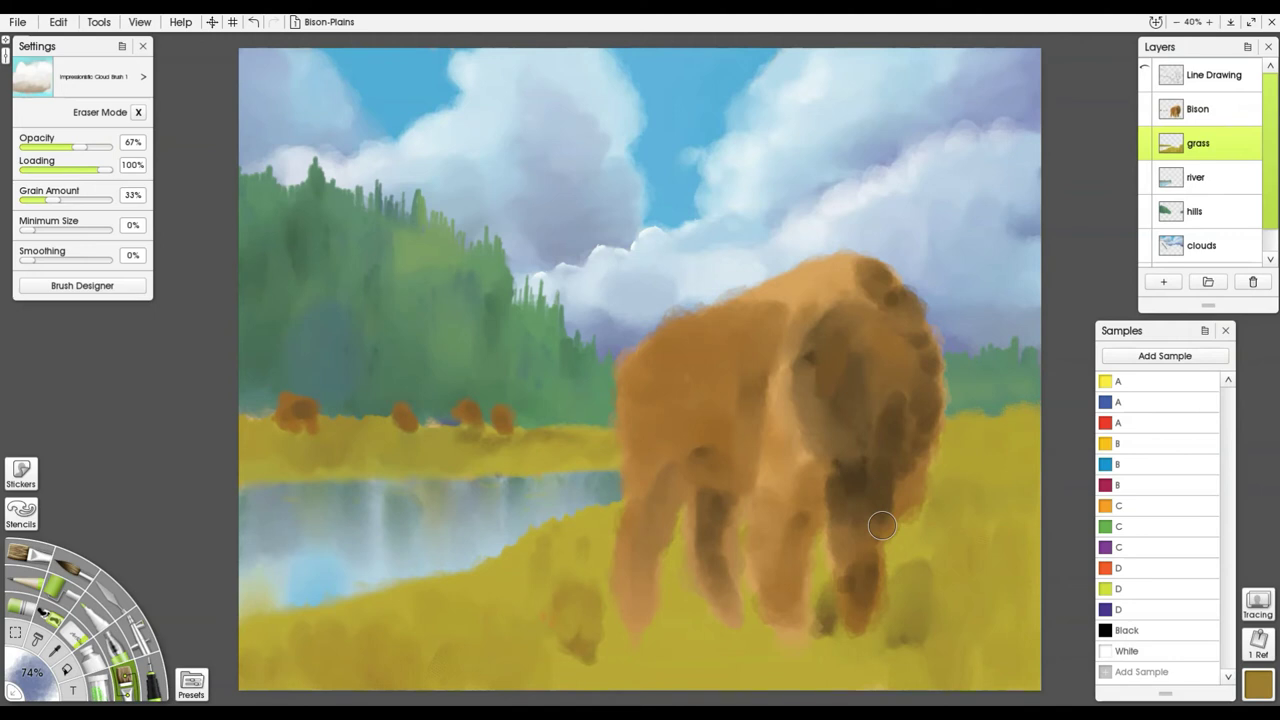
alt+click(617, 658)
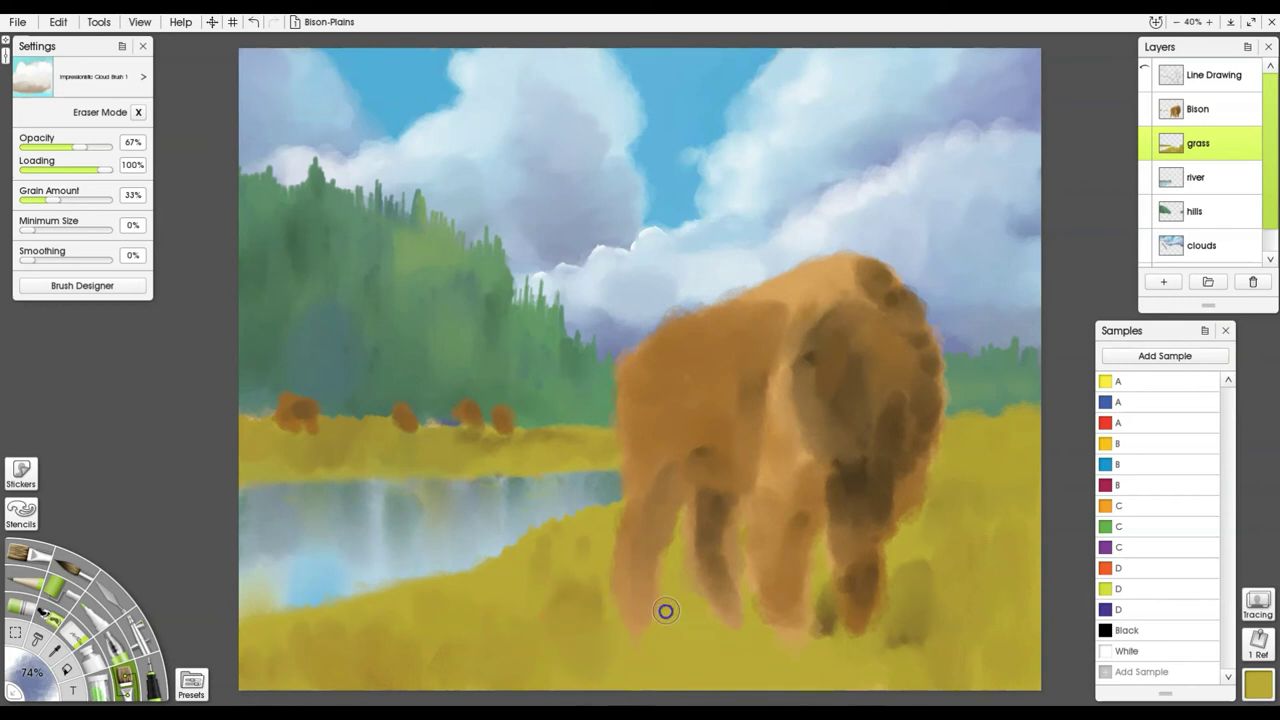
alt+click(903, 650)
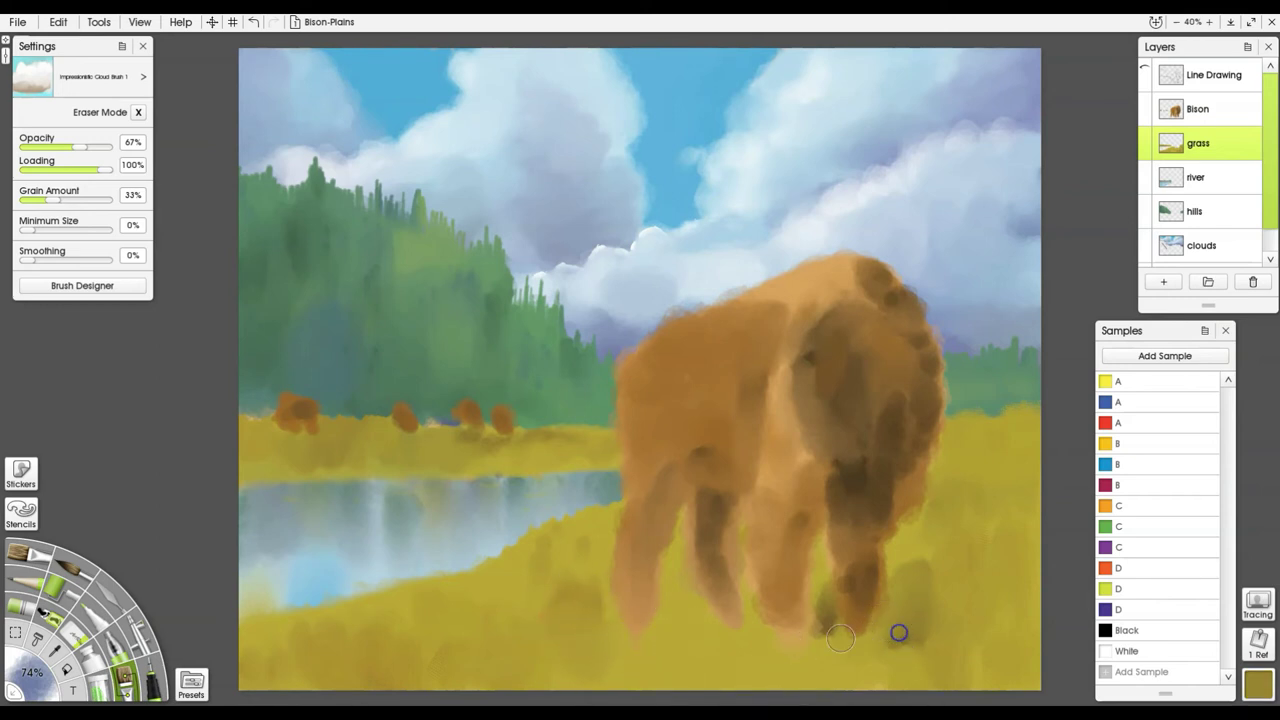
mouse_move(700, 637)
mouse_down()
mouse_move(686, 623)
mouse_move(677, 634)
mouse_move(729, 591)
mouse_move(753, 602)
mouse_up()
mouse_move(746, 649)
mouse_down()
mouse_move(817, 640)
mouse_move(689, 609)
mouse_move(658, 654)
mouse_move(746, 666)
mouse_move(917, 580)
mouse_move(957, 588)
mouse_move(997, 637)
mouse_up()
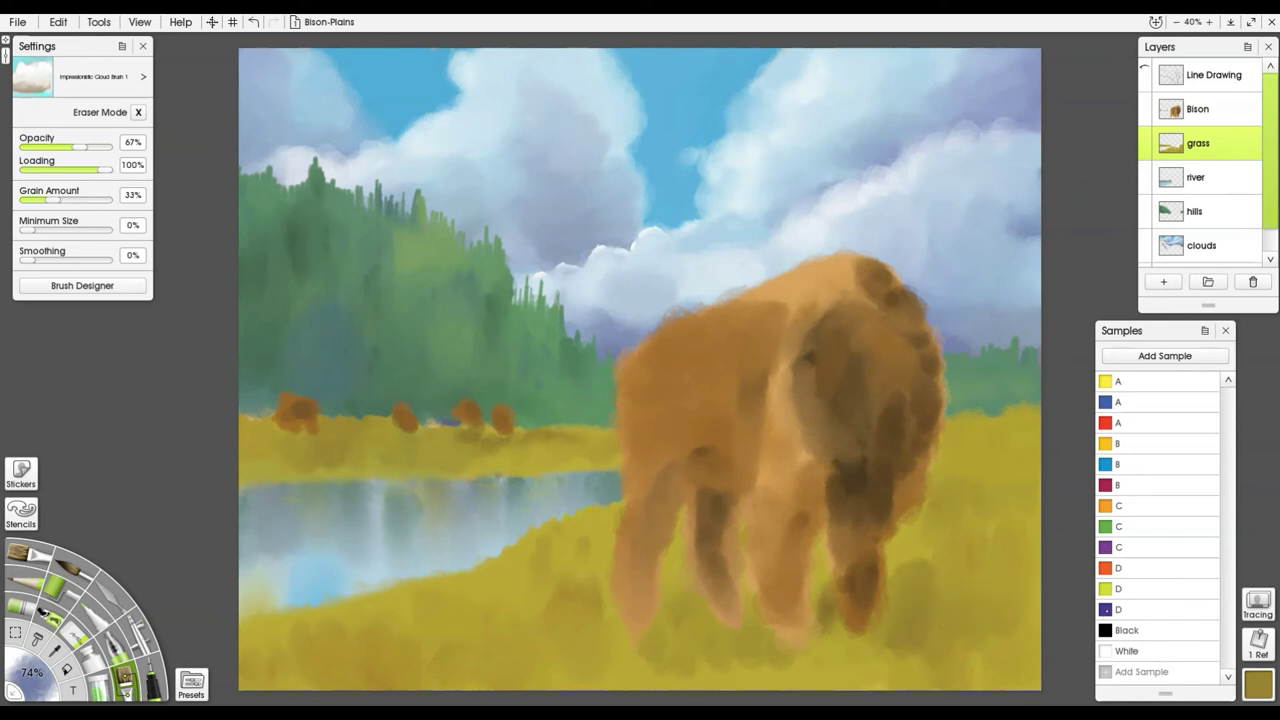
Add purple-grey shadow dabs beside the bison's legs and faint darker dabs in the right-side grass.
click(1107, 609)
mouse_move(905, 628)
mouse_down()
mouse_move(926, 604)
mouse_move(912, 593)
mouse_move(927, 614)
mouse_move(909, 597)
mouse_move(929, 584)
mouse_move(923, 608)
mouse_move(935, 577)
mouse_move(951, 628)
mouse_move(928, 607)
mouse_move(901, 627)
mouse_move(892, 607)
mouse_move(954, 628)
mouse_move(996, 600)
mouse_move(1015, 643)
mouse_move(955, 607)
mouse_move(838, 632)
mouse_move(827, 594)
mouse_move(858, 641)
mouse_move(873, 625)
mouse_move(864, 616)
mouse_move(753, 639)
mouse_move(716, 608)
mouse_move(697, 643)
mouse_move(658, 627)
mouse_up()
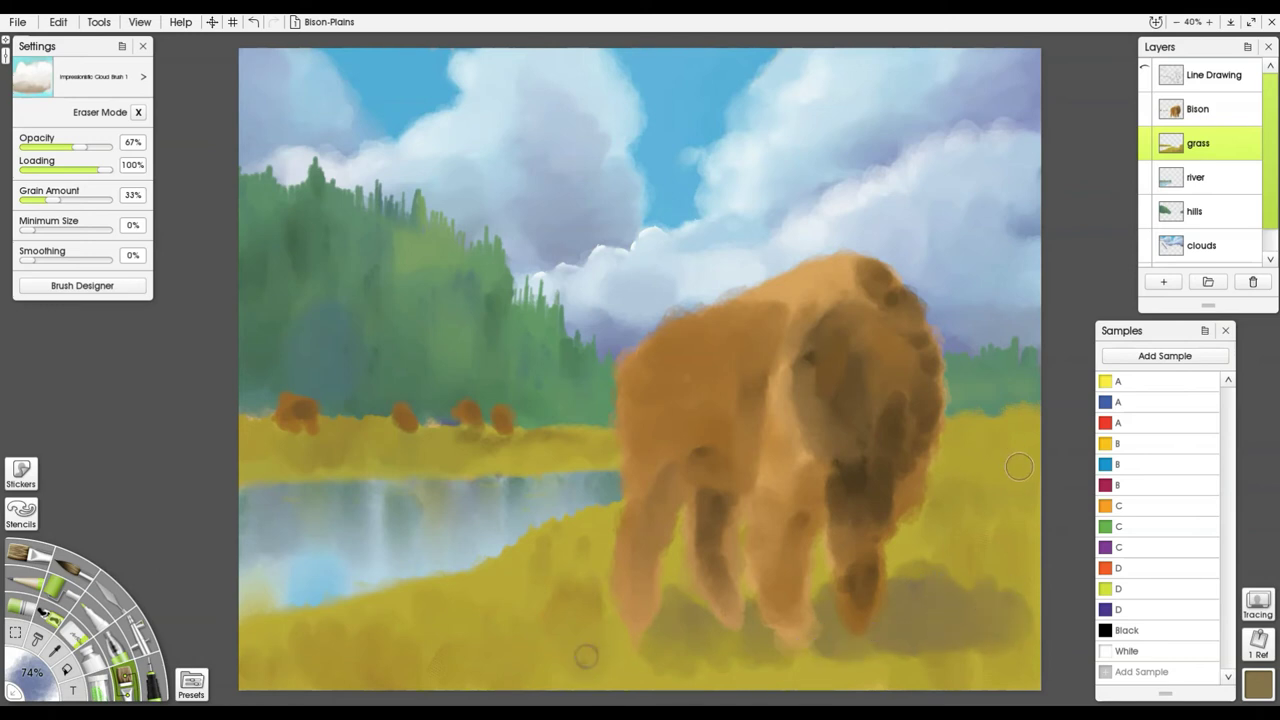
mouse_move(1035, 458)
mouse_down()
mouse_move(980, 463)
mouse_move(1040, 466)
mouse_move(1023, 446)
mouse_move(1020, 466)
mouse_move(1003, 468)
mouse_up()
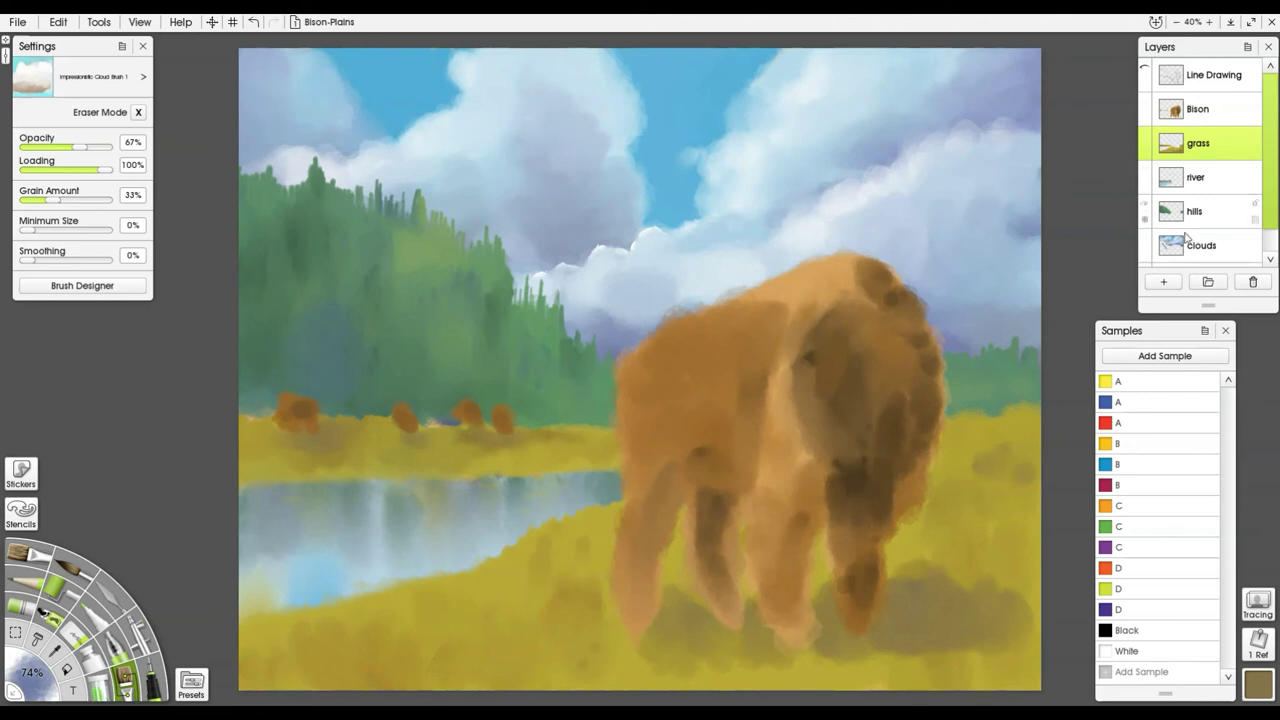
On the river layer, brush sampled light blue and grey-green along the river's lower-left shoreline.
click(1192, 178)
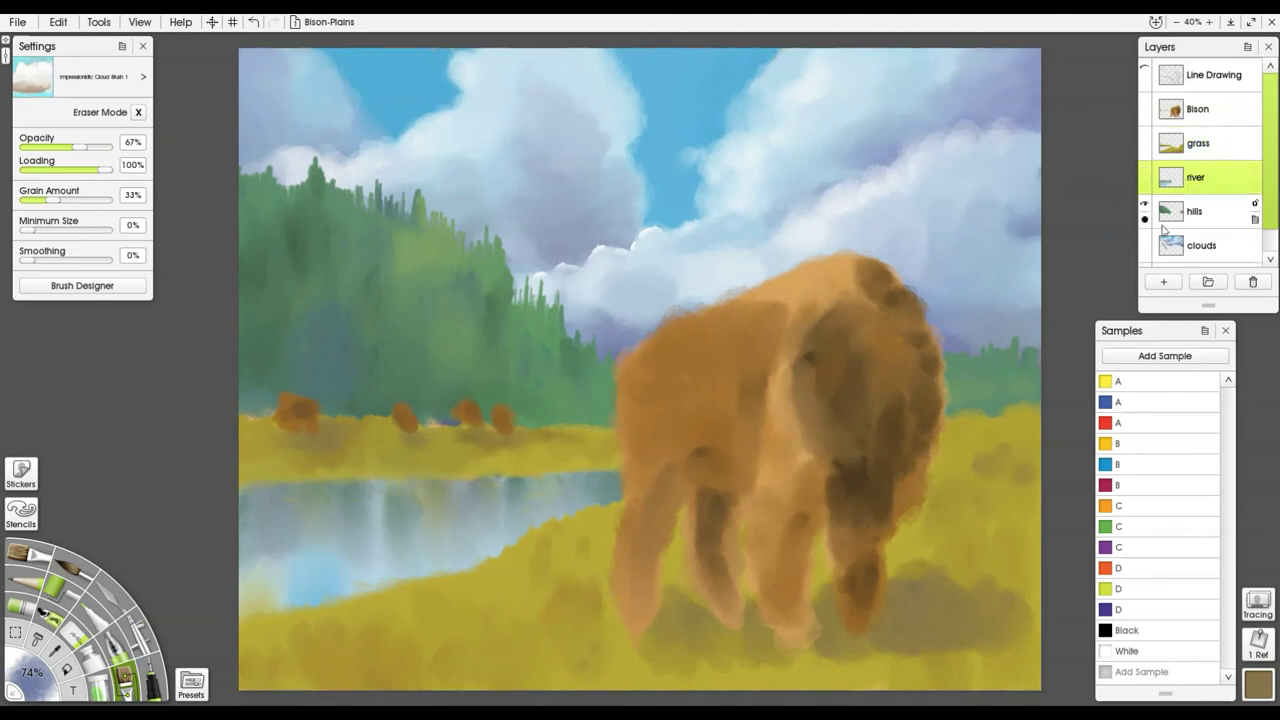
alt+click(268, 578)
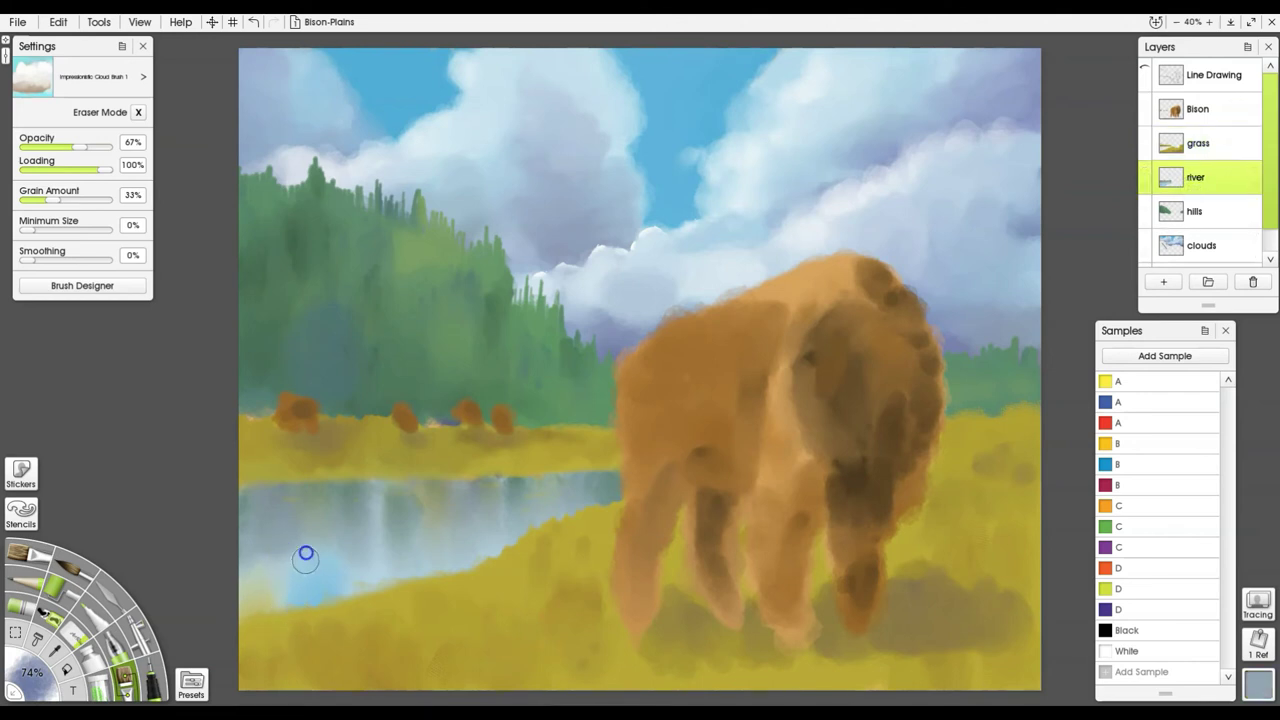
mouse_move(334, 566)
mouse_down()
mouse_move(291, 601)
mouse_move(245, 603)
mouse_up()
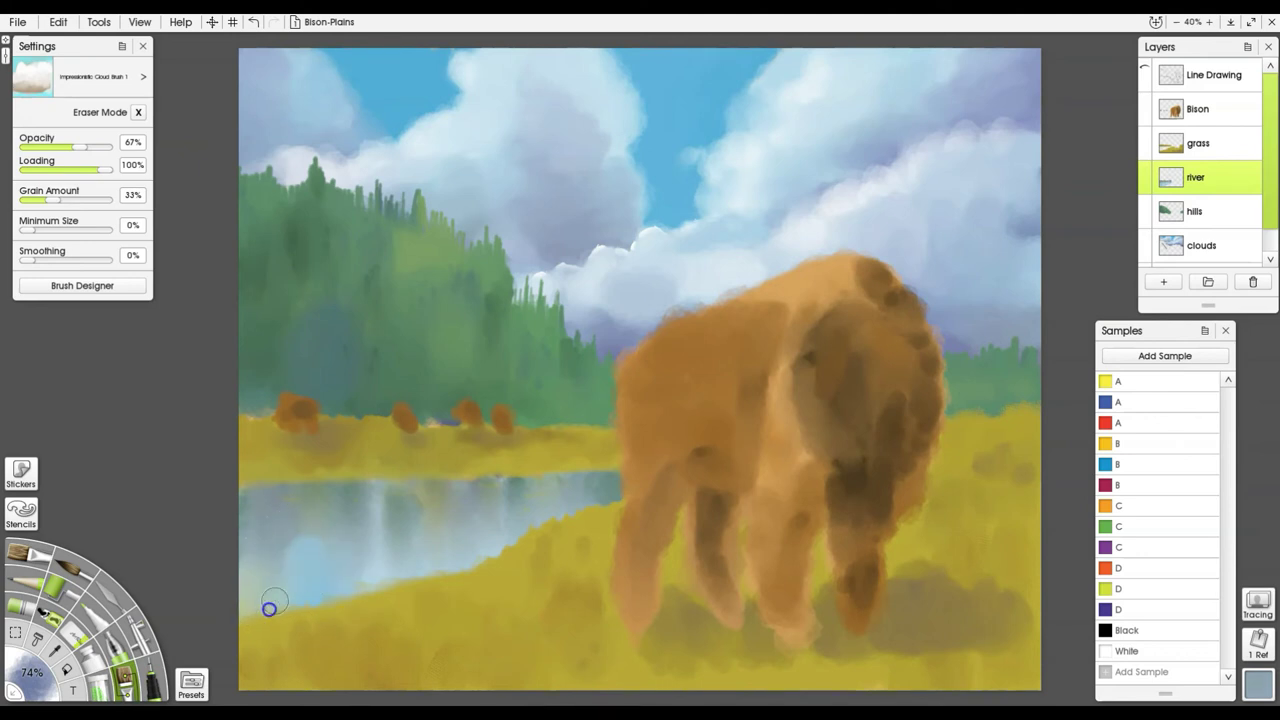
alt+click(390, 507)
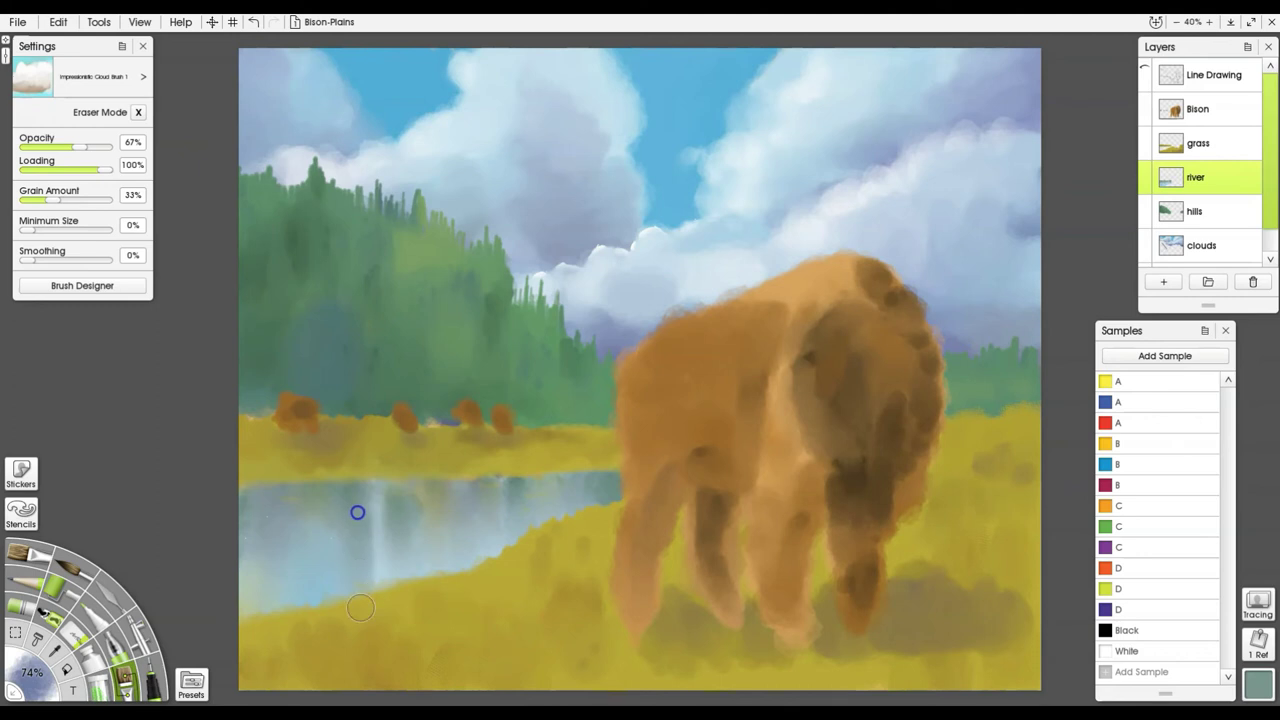
mouse_move(248, 598)
mouse_down()
mouse_move(256, 646)
mouse_move(271, 587)
mouse_move(305, 603)
mouse_move(315, 584)
mouse_move(330, 592)
mouse_move(257, 594)
mouse_up()
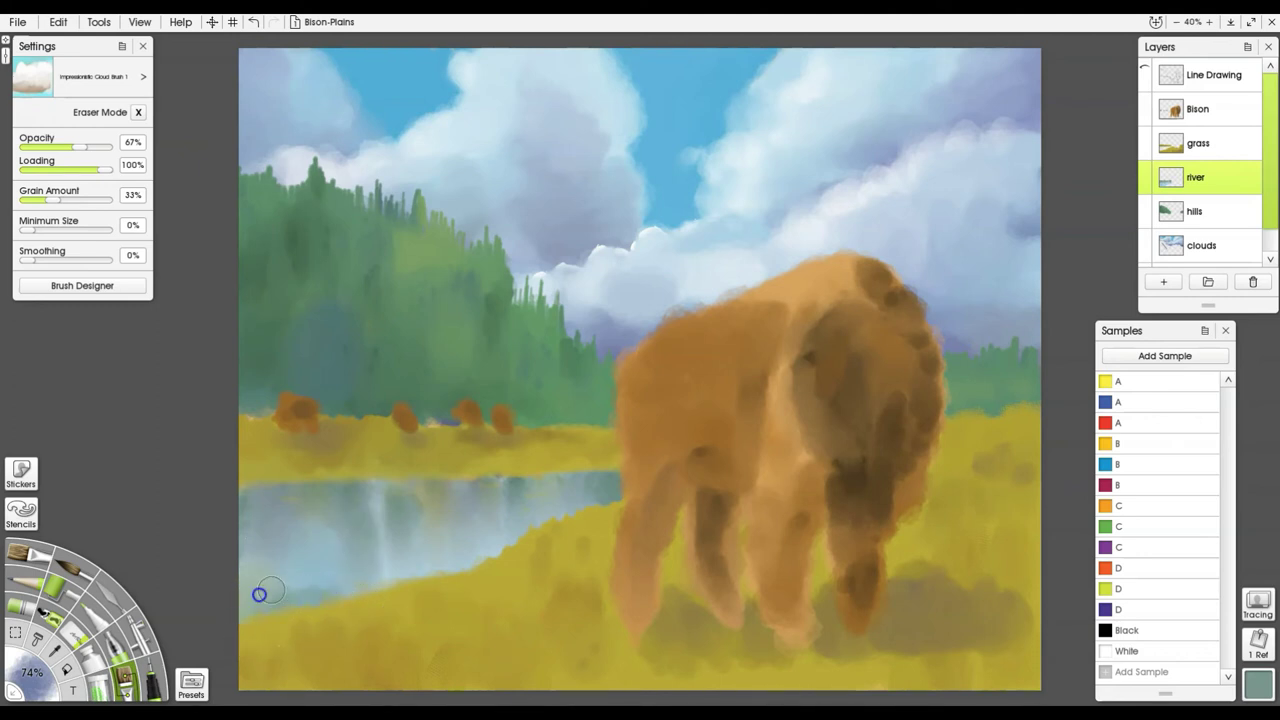
mouse_move(345, 595)
mouse_down()
mouse_move(438, 595)
mouse_move(456, 562)
mouse_move(467, 597)
mouse_move(480, 563)
mouse_move(499, 562)
mouse_move(509, 588)
mouse_move(529, 554)
mouse_move(497, 532)
mouse_move(467, 592)
mouse_move(473, 567)
mouse_move(533, 506)
mouse_move(563, 542)
mouse_move(611, 479)
mouse_move(566, 492)
mouse_up()
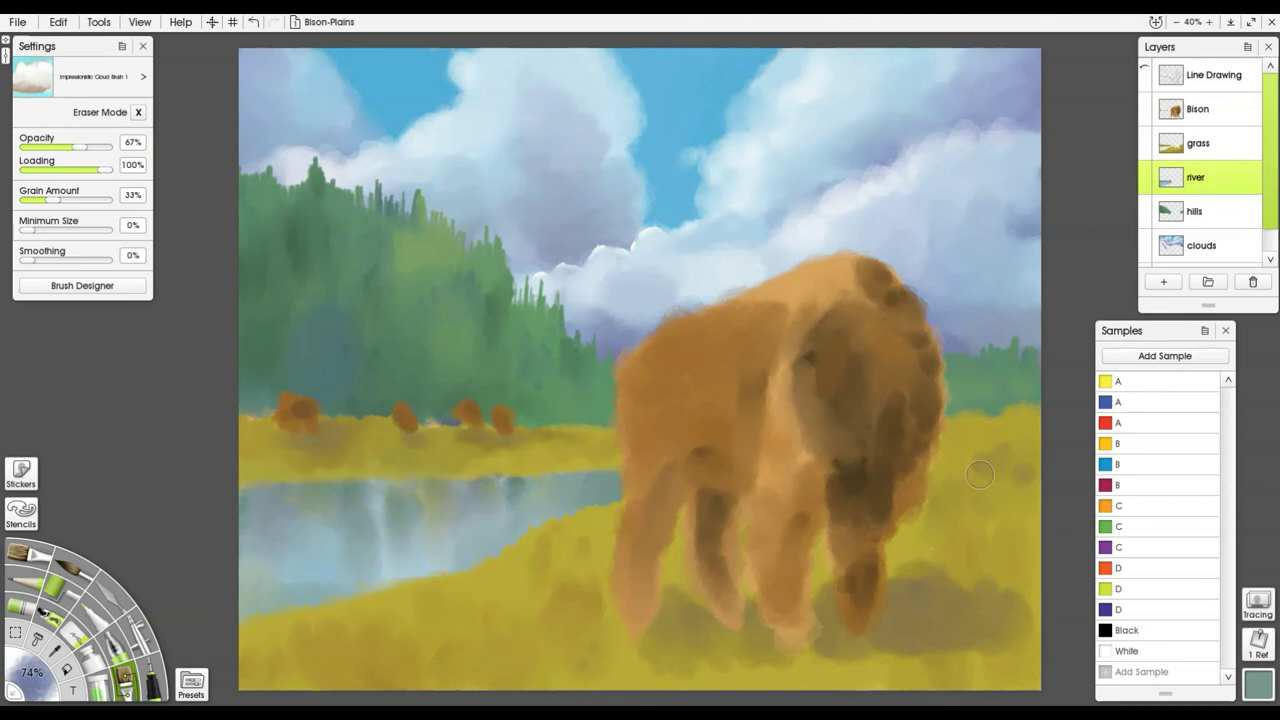
Select the Bison layer and make the Line Drawing layer visible.
click(1190, 117)
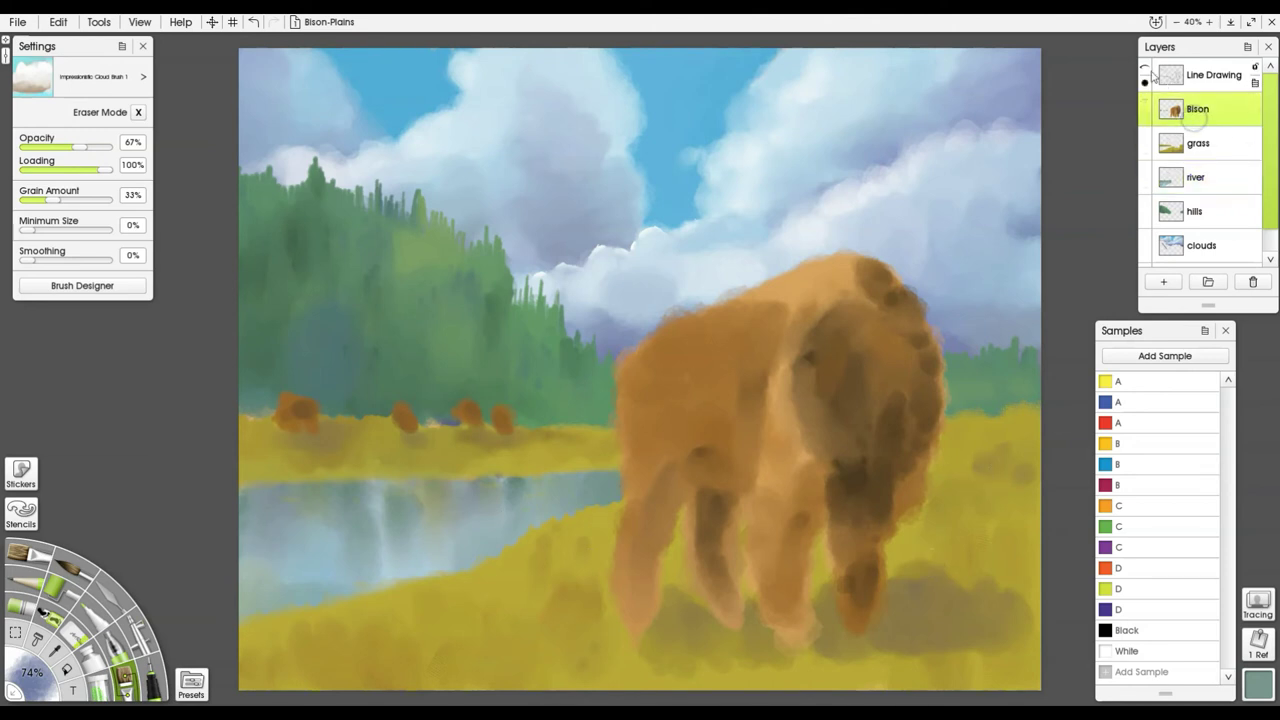
click(1145, 72)
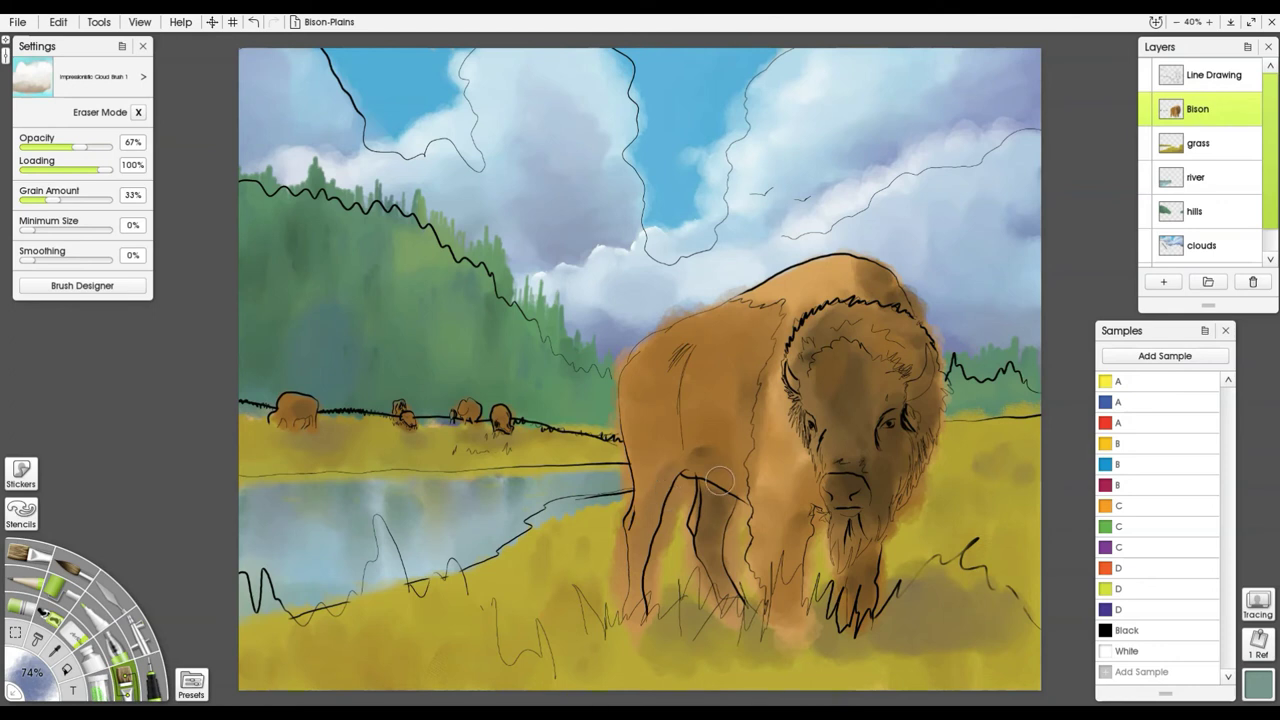
Zoom to 100% on the bison's legs and load the Hard Edged eraser preset.
click(1207, 22)
click(1207, 22)
click(1207, 22)
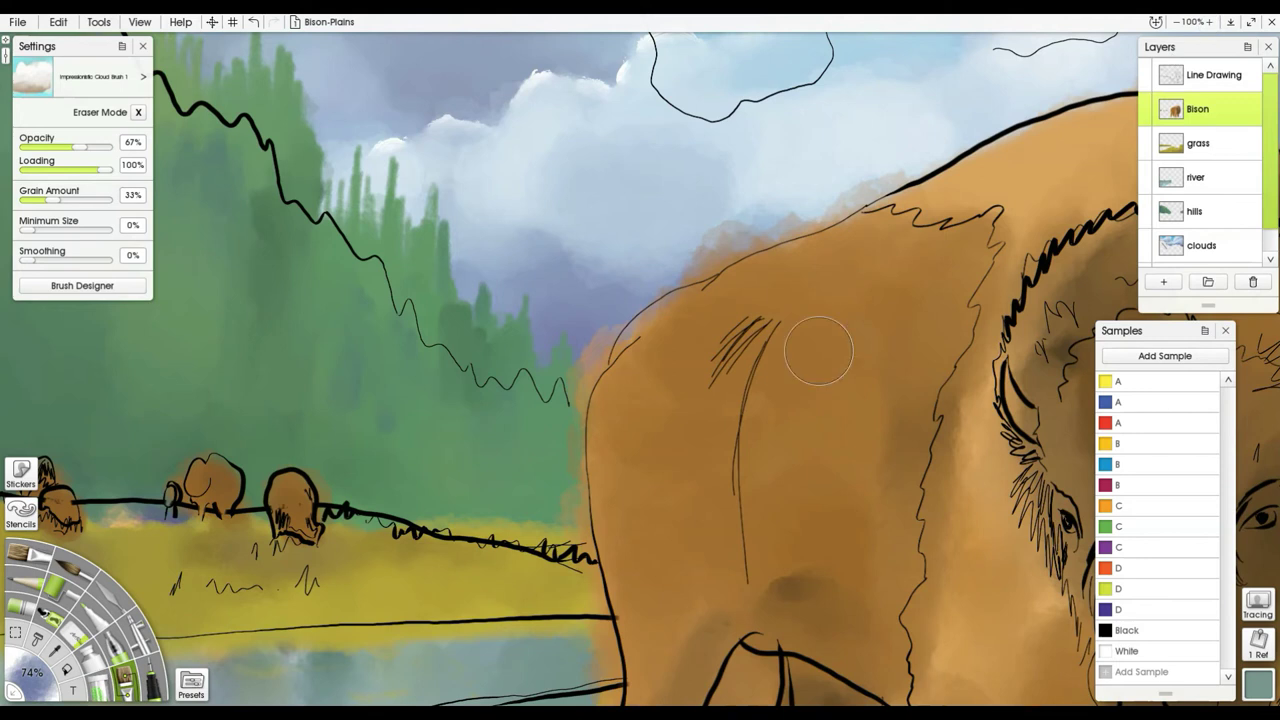
drag(615, 438, 657, 136)
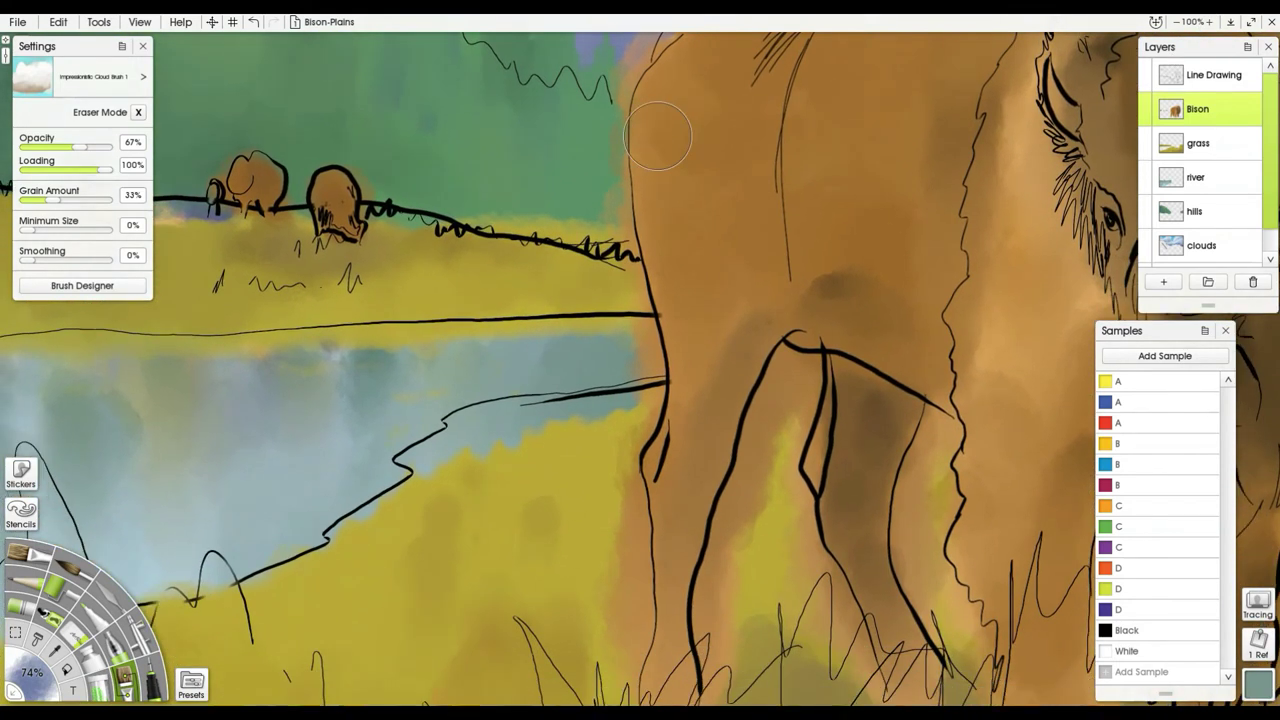
key(e)
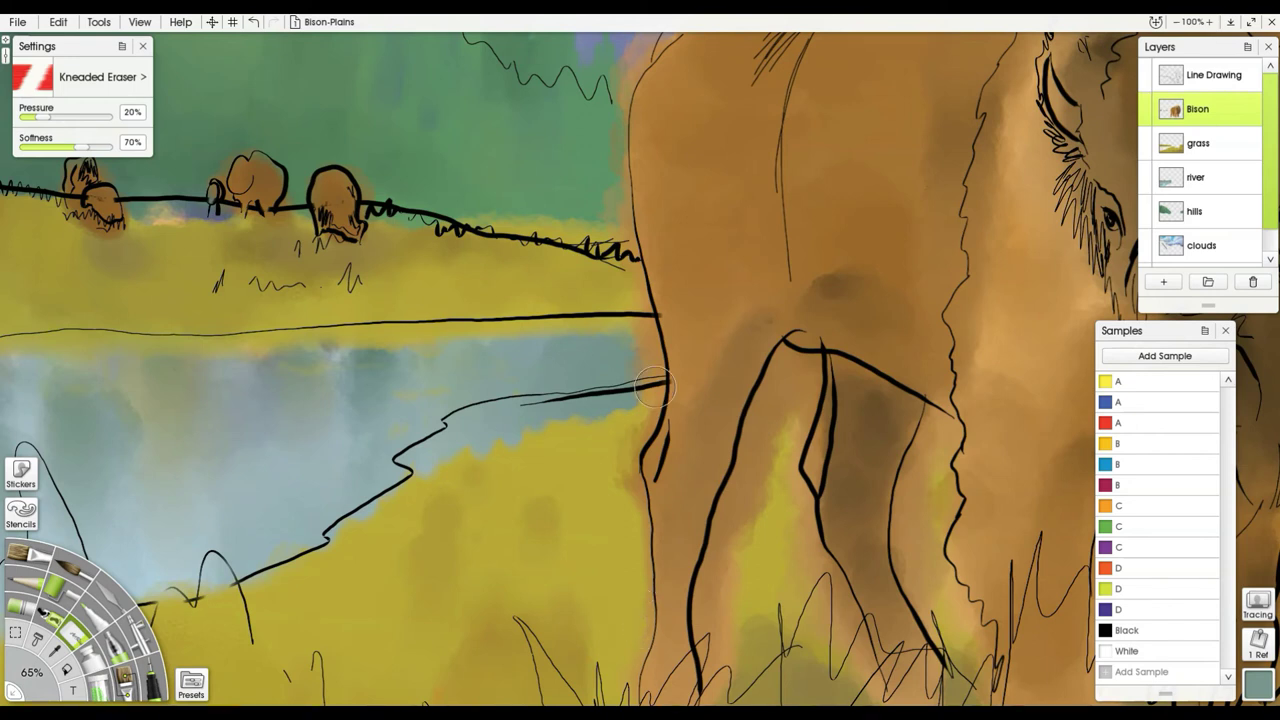
click(147, 84)
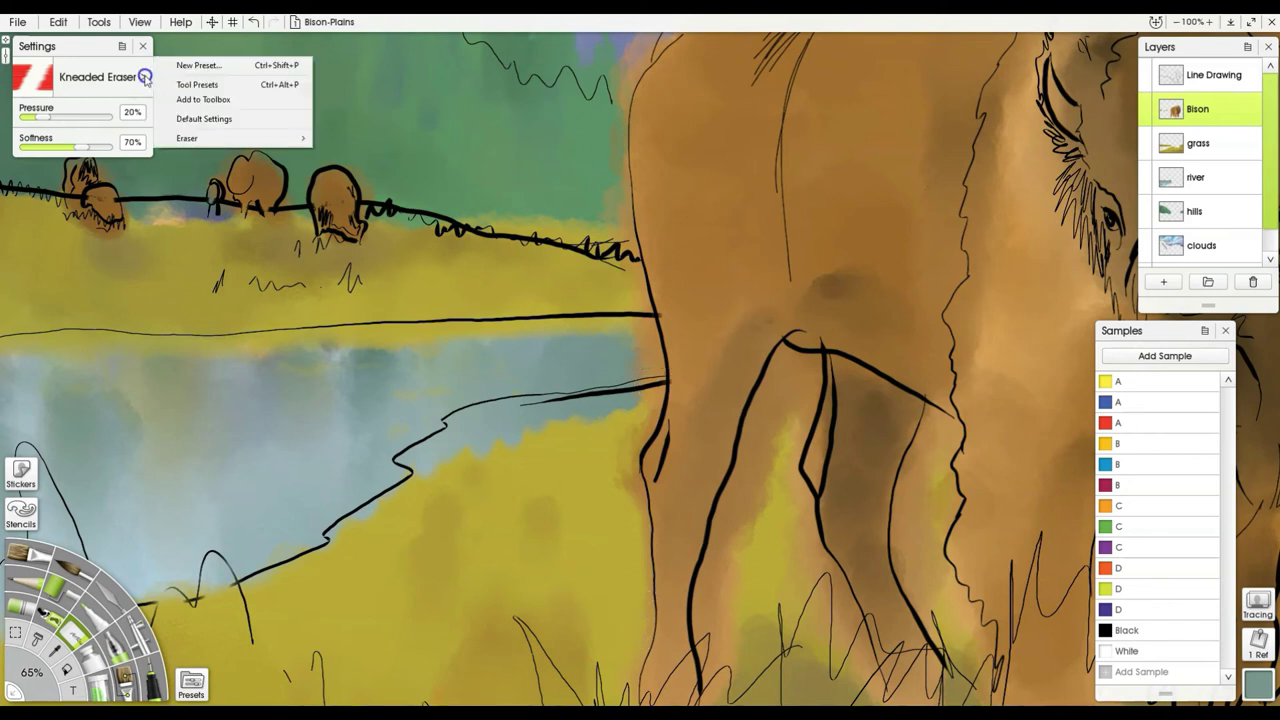
mouse_move(222, 140)
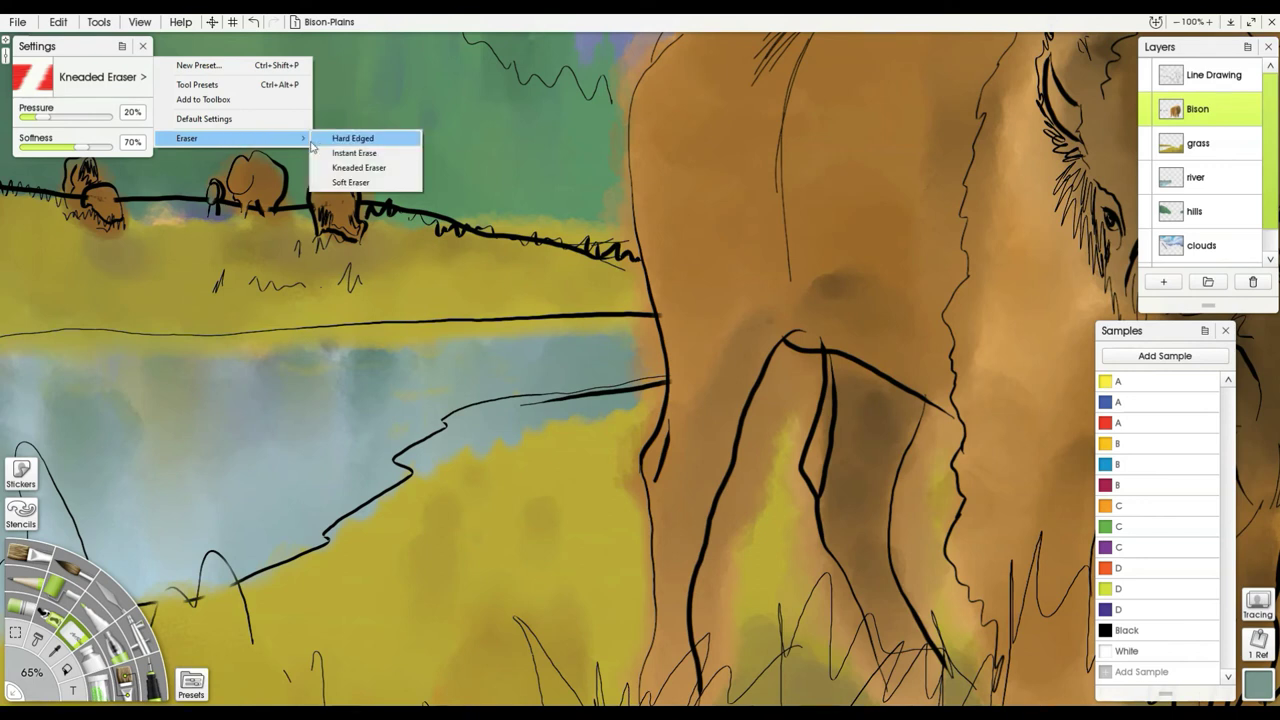
click(332, 141)
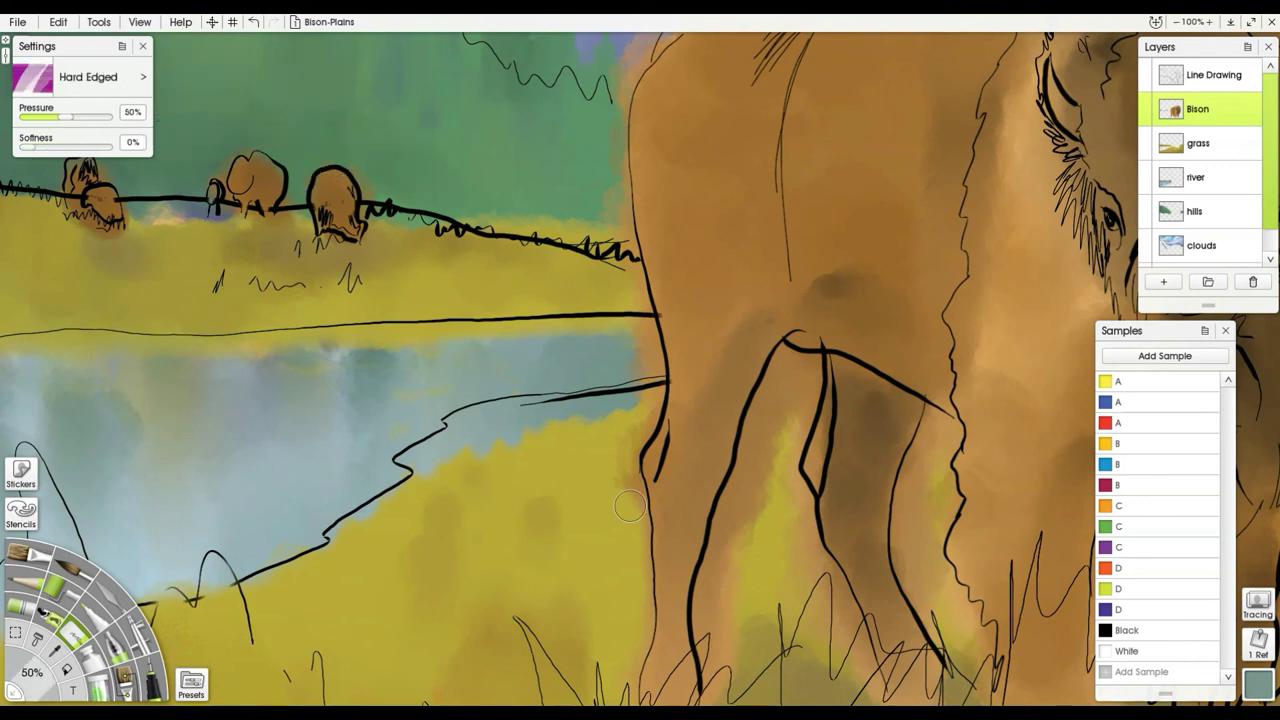
Erase stray brown paint along the bison's front leg edges to reveal the grass behind.
mouse_move(628, 548)
mouse_down()
mouse_move(634, 508)
mouse_move(630, 642)
mouse_move(614, 669)
mouse_up()
mouse_move(629, 423)
mouse_down()
mouse_move(642, 416)
mouse_move(605, 180)
mouse_move(629, 296)
mouse_move(606, 166)
mouse_move(616, 213)
mouse_move(605, 50)
mouse_up()
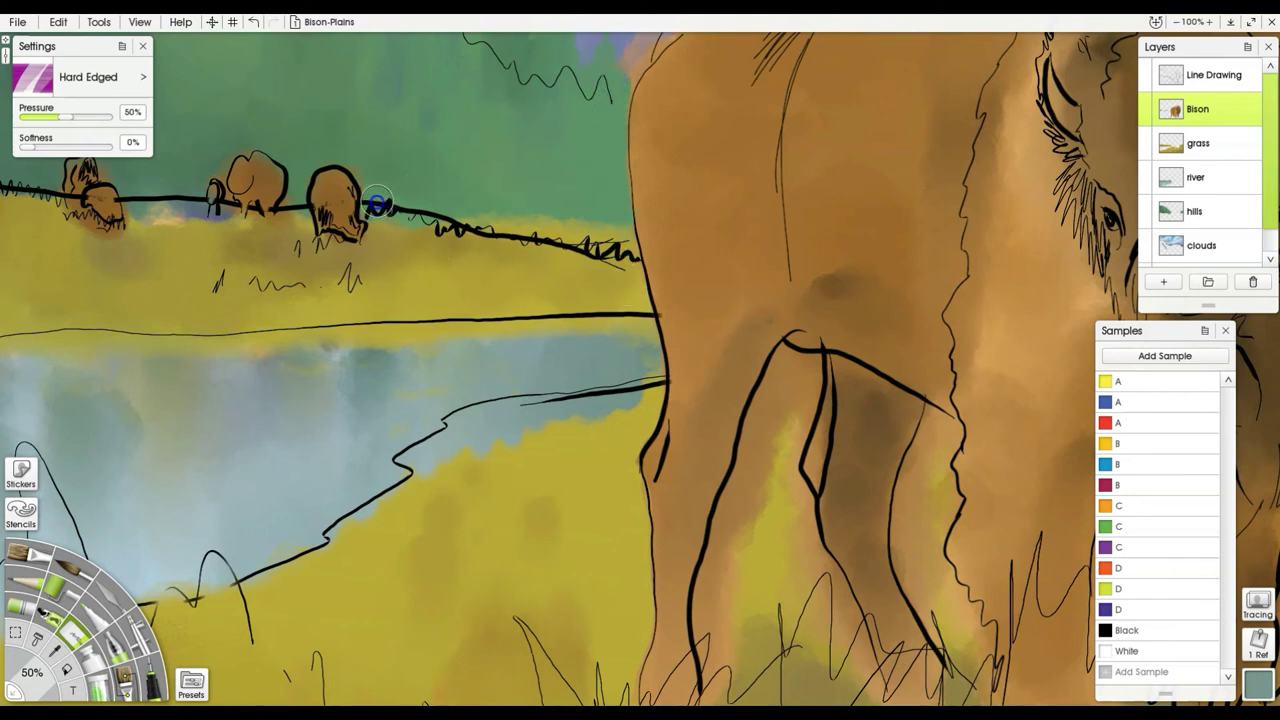
mouse_move(378, 203)
mouse_down()
mouse_move(357, 151)
mouse_move(329, 141)
mouse_up()
drag(752, 606, 683, 451)
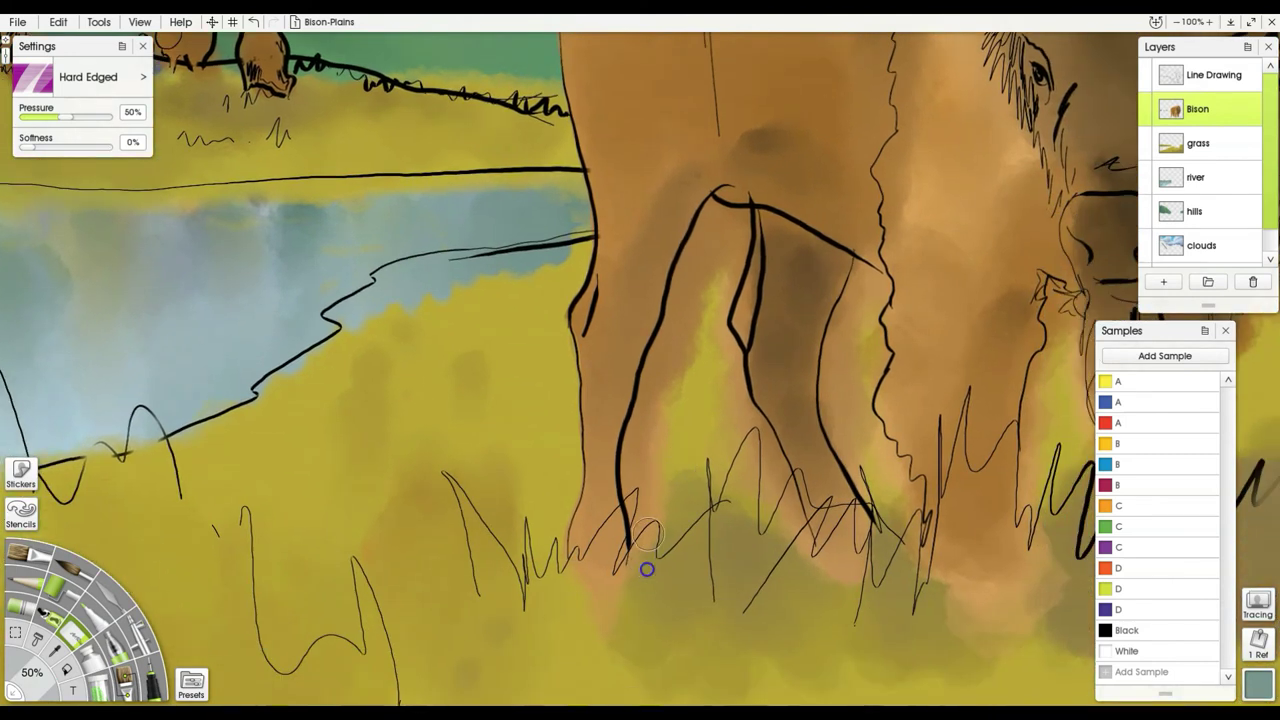
mouse_move(647, 569)
mouse_down()
mouse_move(640, 450)
mouse_move(639, 473)
mouse_move(713, 220)
mouse_move(710, 290)
mouse_move(727, 224)
mouse_move(706, 293)
mouse_move(729, 229)
mouse_move(720, 272)
mouse_move(734, 238)
mouse_move(704, 316)
mouse_move(706, 356)
mouse_move(686, 373)
mouse_move(664, 511)
mouse_up()
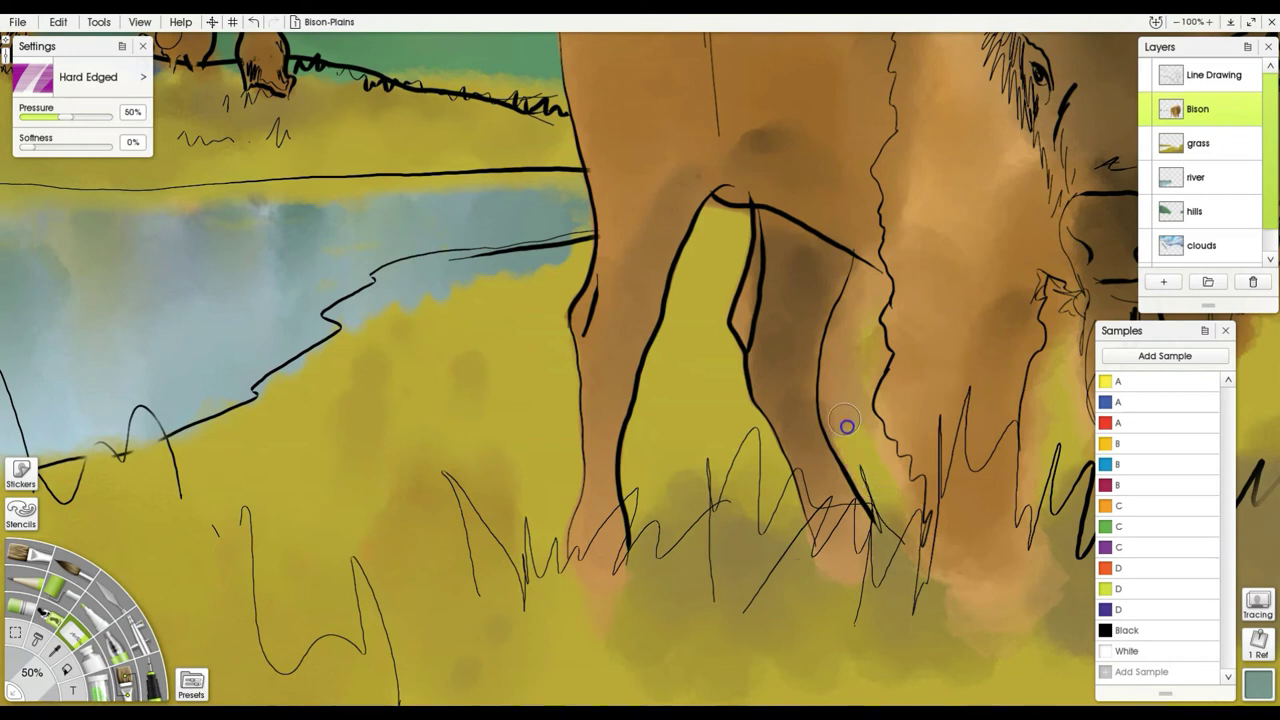
Shrink the eraser to 28% and clean up the hind leg's grass edge.
mouse_move(847, 426)
mouse_down()
mouse_move(857, 457)
mouse_move(837, 343)
mouse_move(863, 277)
mouse_move(880, 300)
mouse_up()
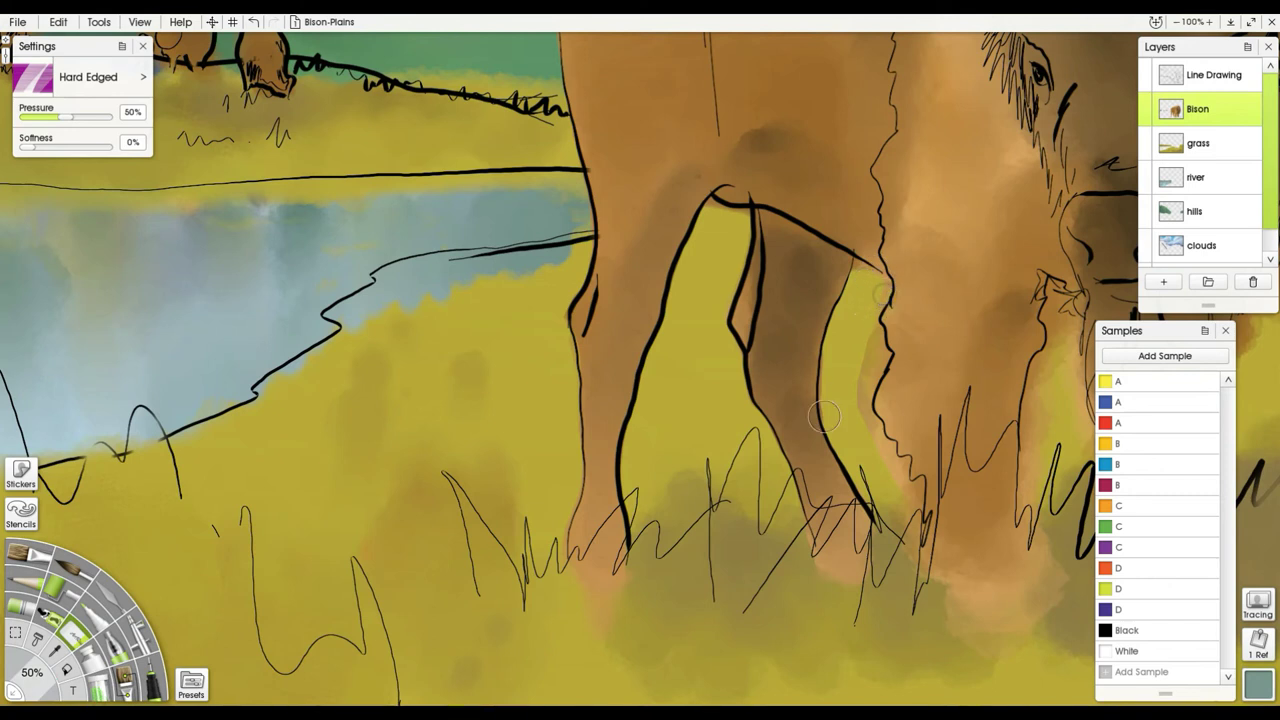
key([)
key([)
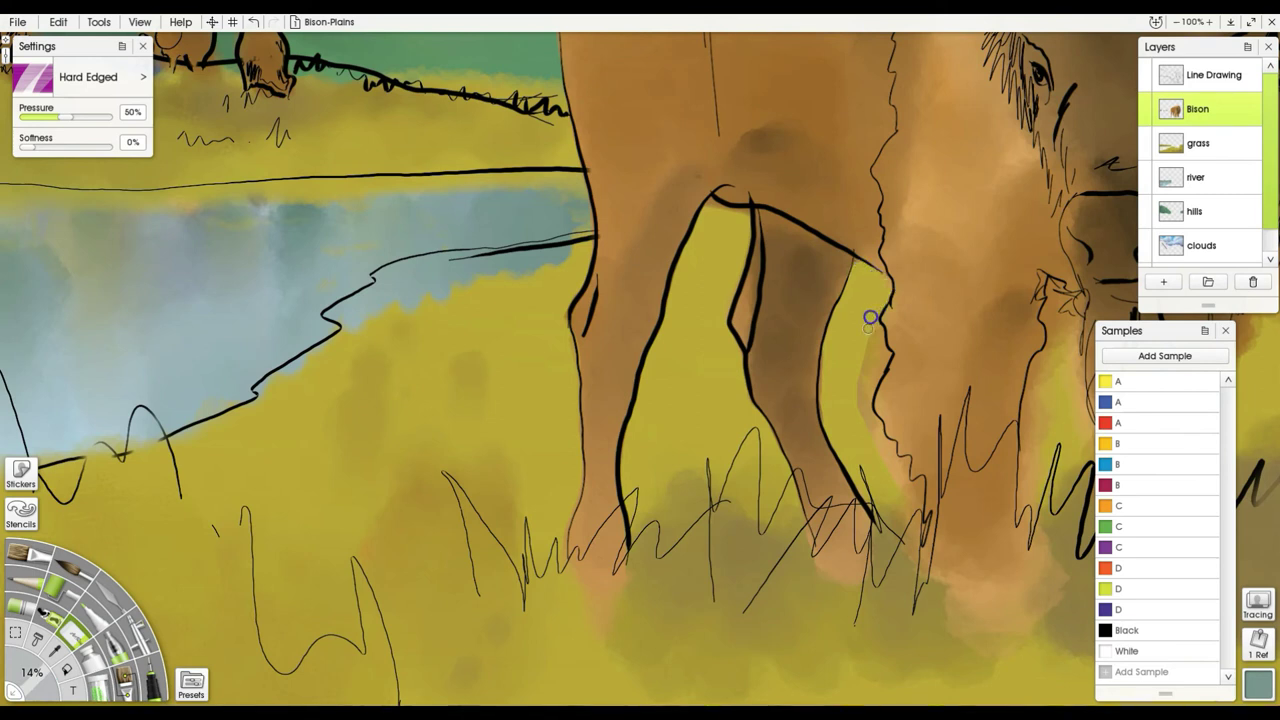
mouse_move(865, 395)
mouse_down()
mouse_move(857, 377)
mouse_move(871, 449)
mouse_move(867, 419)
mouse_up()
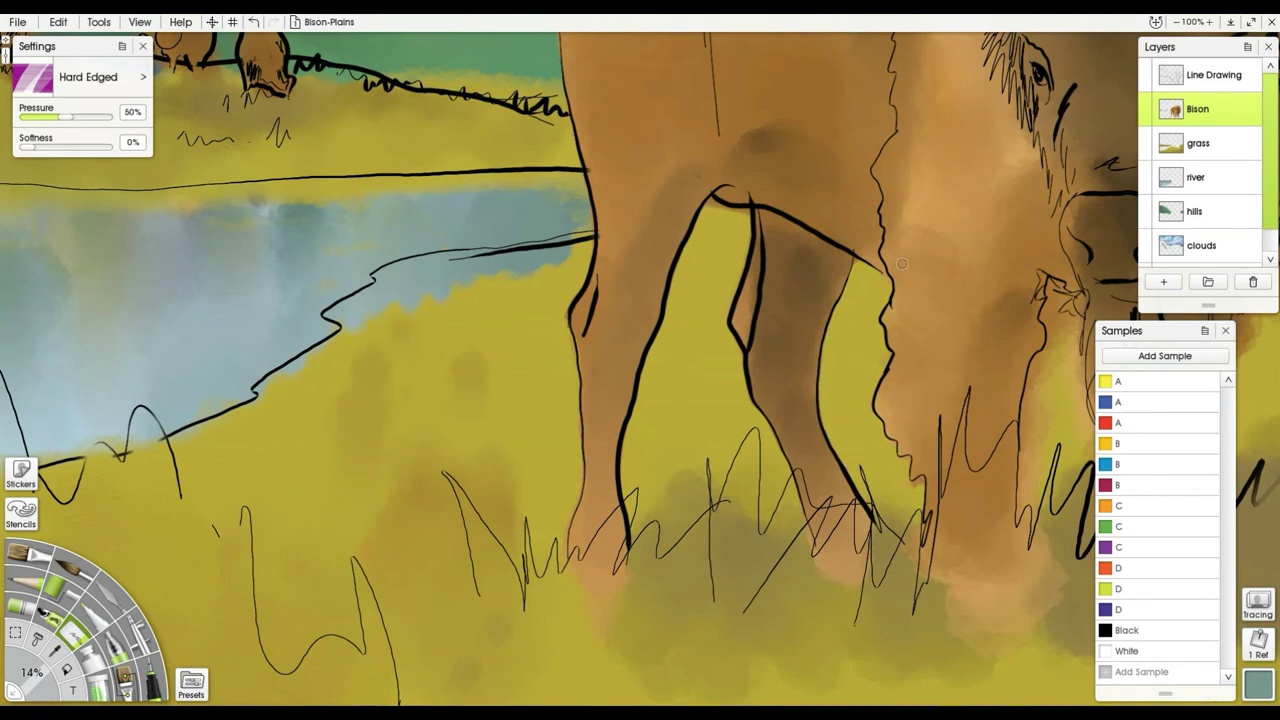
mouse_move(901, 264)
mouse_down()
mouse_move(867, 280)
mouse_move(511, 309)
mouse_up()
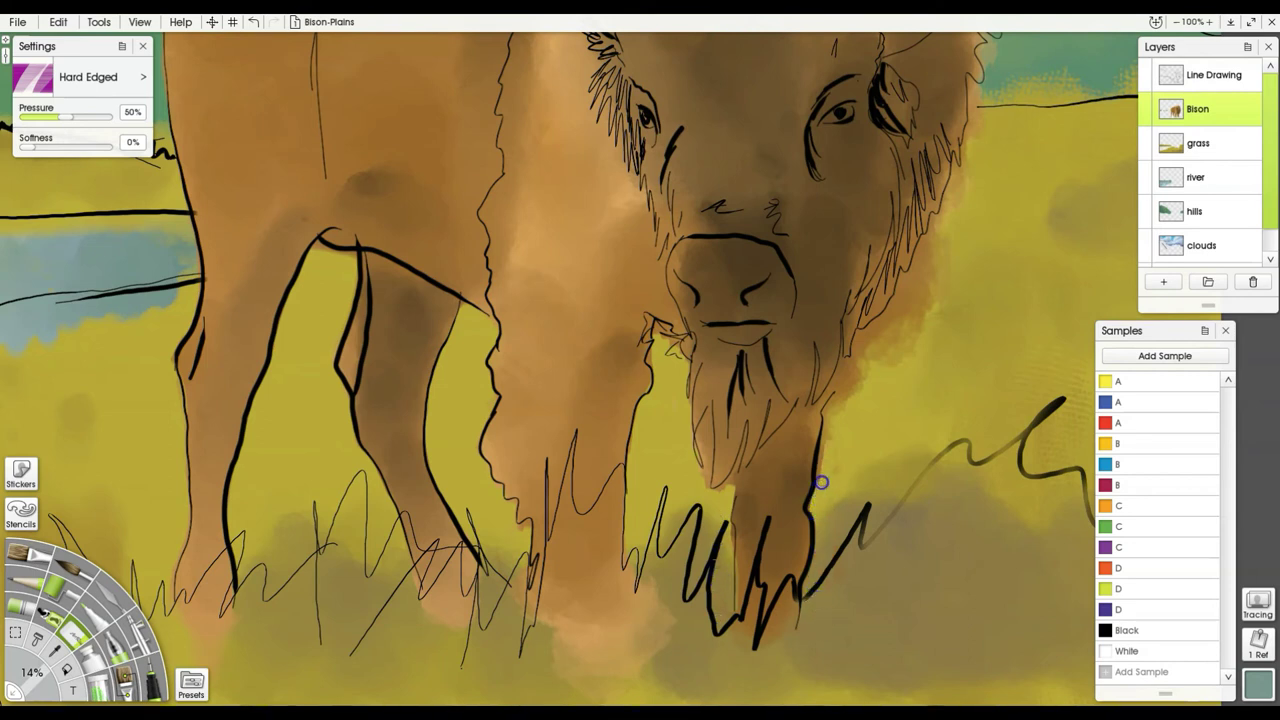
Paint yellow grass over the bison's ragged fur edge and enlarge the brush to 92%.
drag(873, 357, 937, 269)
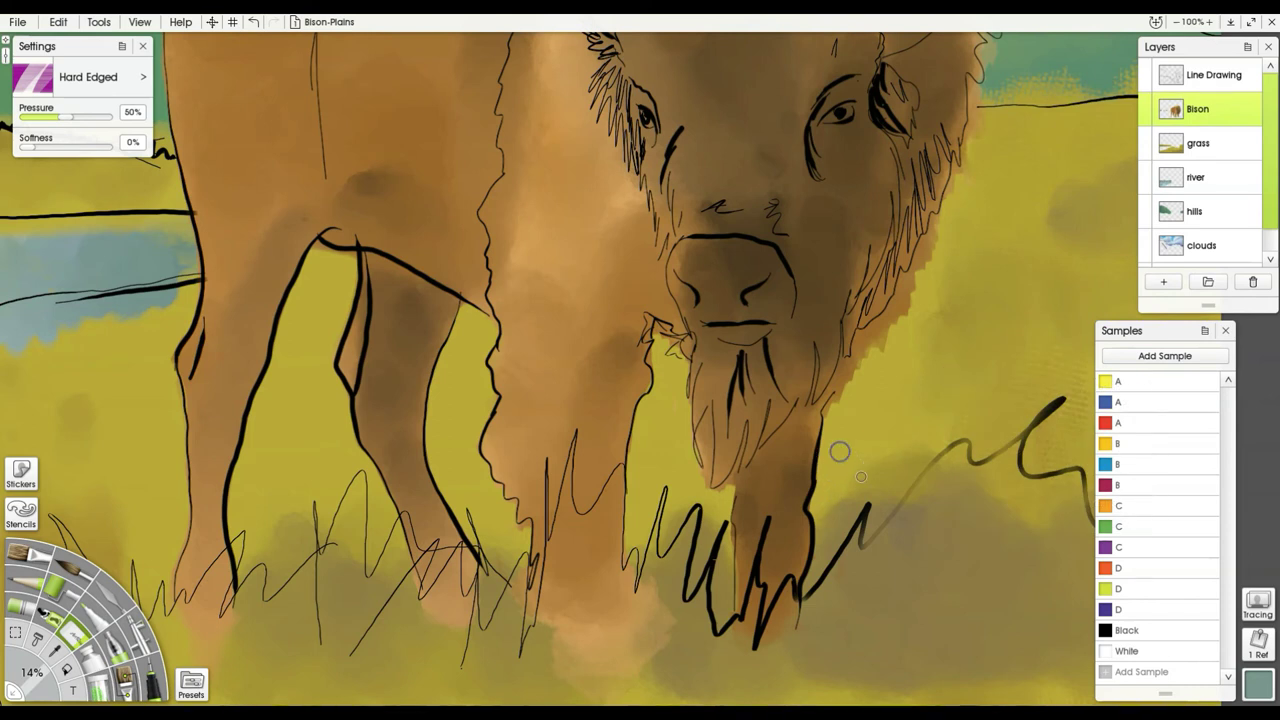
mouse_move(858, 514)
mouse_down()
mouse_move(877, 494)
mouse_move(943, 477)
mouse_move(910, 408)
mouse_up()
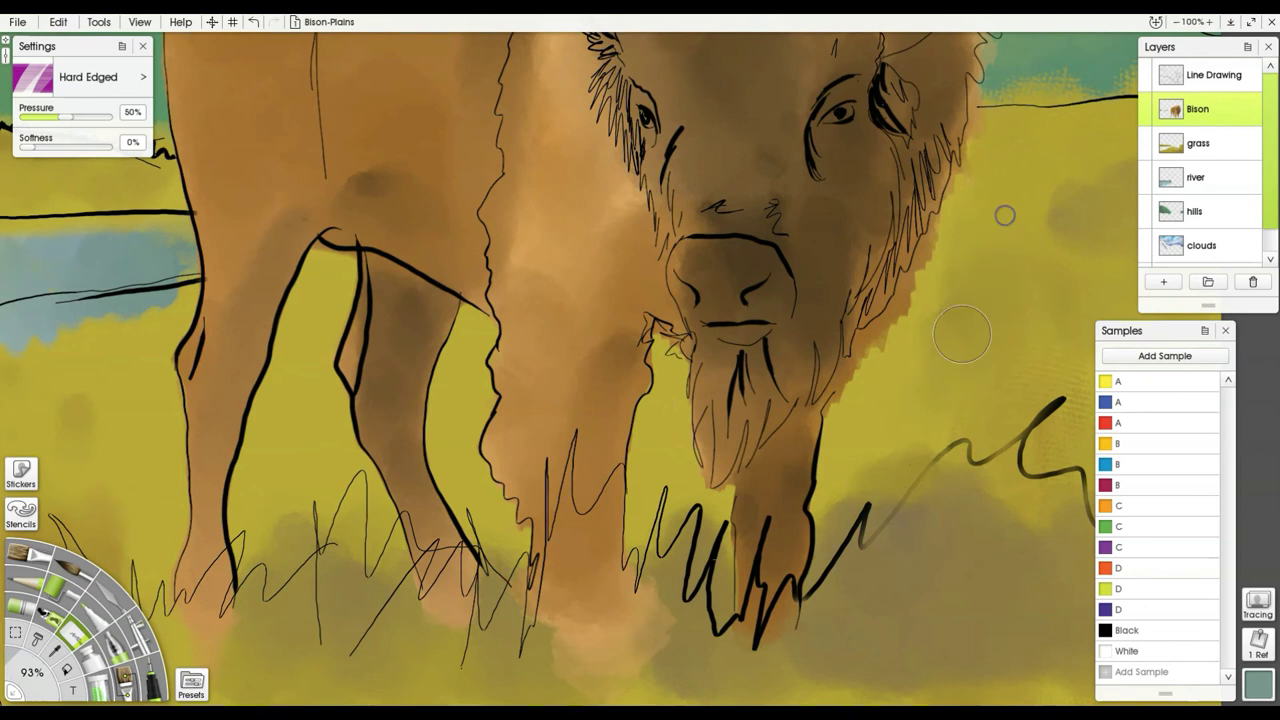
mouse_move(1006, 214)
mouse_down()
mouse_move(776, 608)
mouse_move(800, 700)
mouse_up()
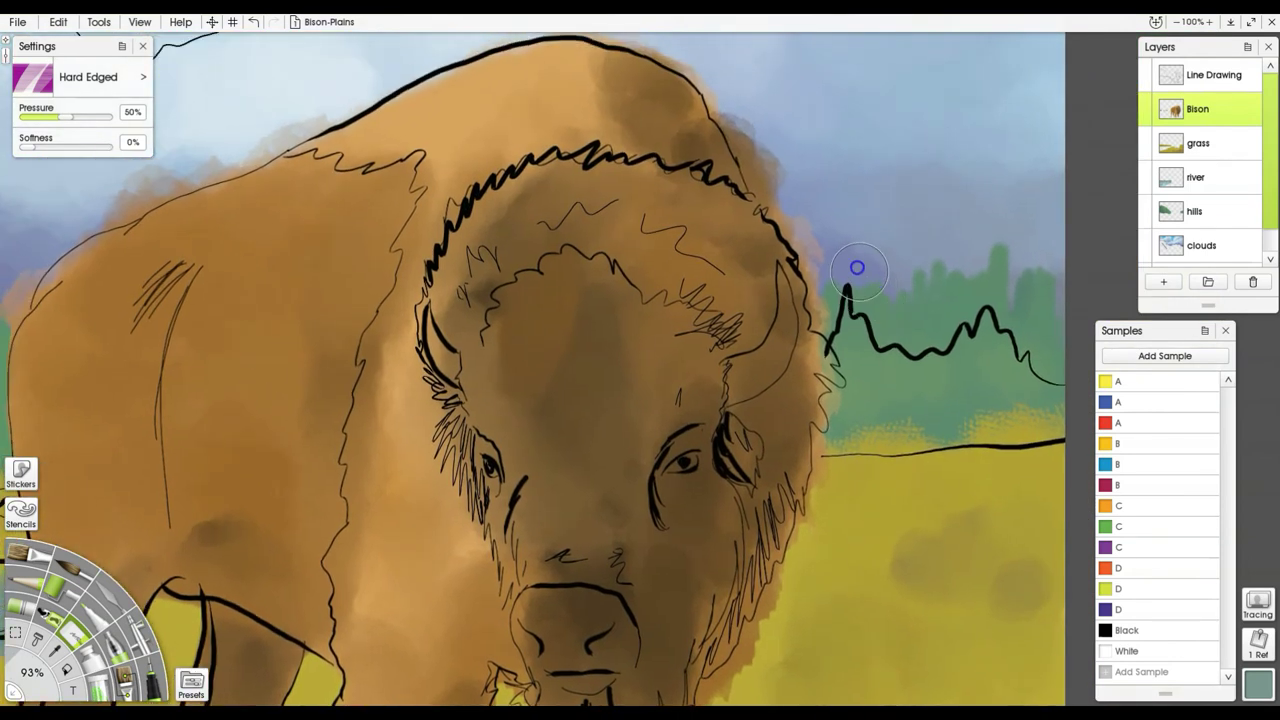
Clear the brown haze above the bison's back outline, then pan to the distant herd.
mouse_move(806, 191)
mouse_down()
mouse_move(764, 135)
mouse_move(780, 177)
mouse_move(717, 63)
mouse_up()
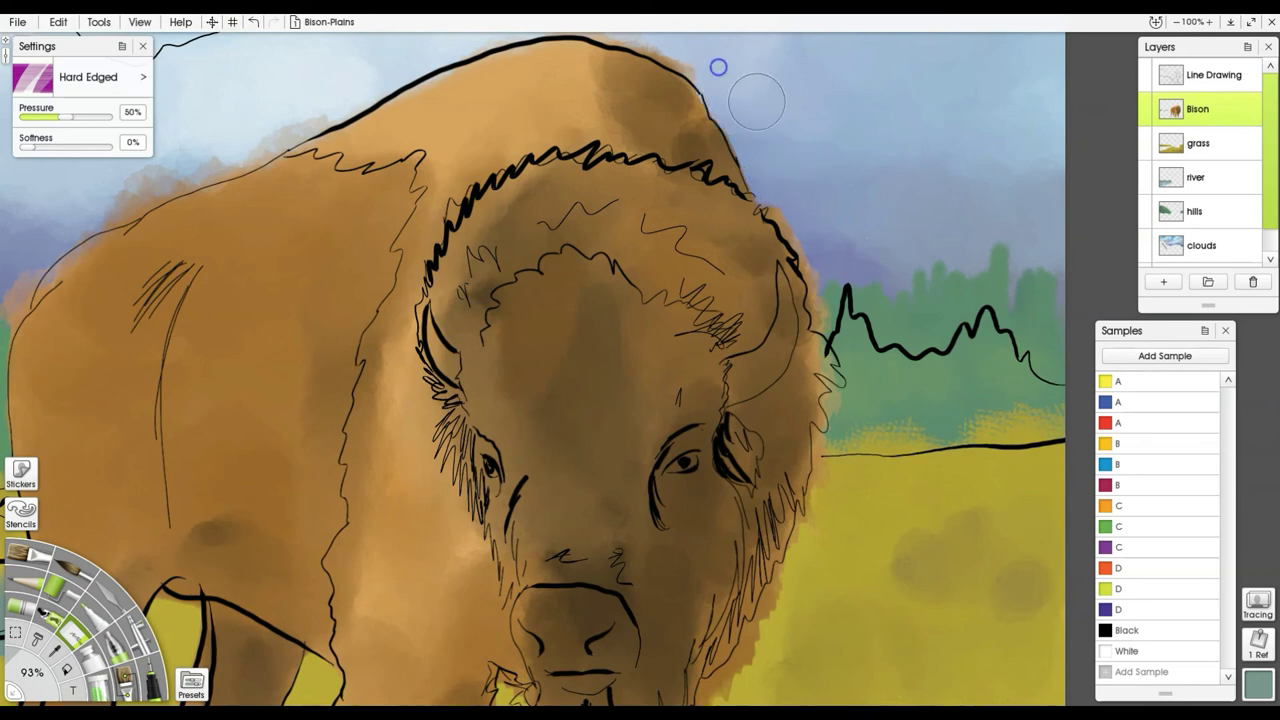
drag(765, 123, 800, 323)
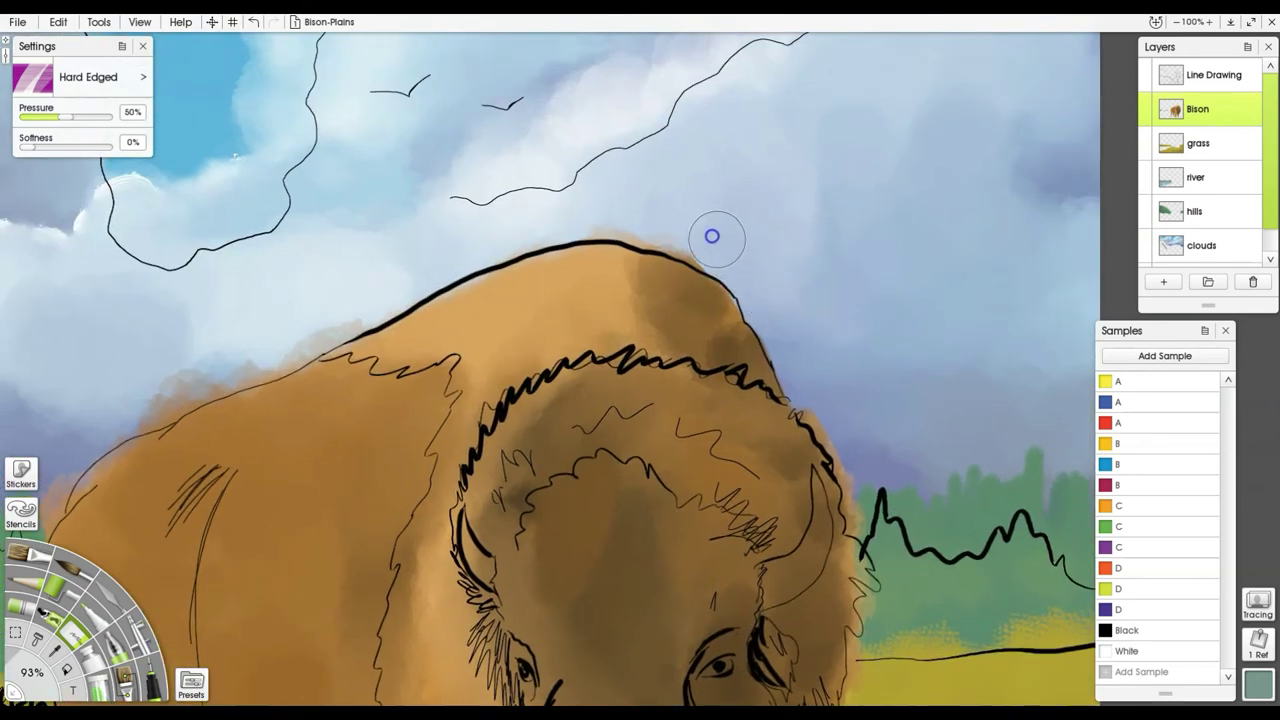
mouse_move(677, 222)
mouse_down()
mouse_move(709, 237)
mouse_move(588, 207)
mouse_move(789, 163)
mouse_up()
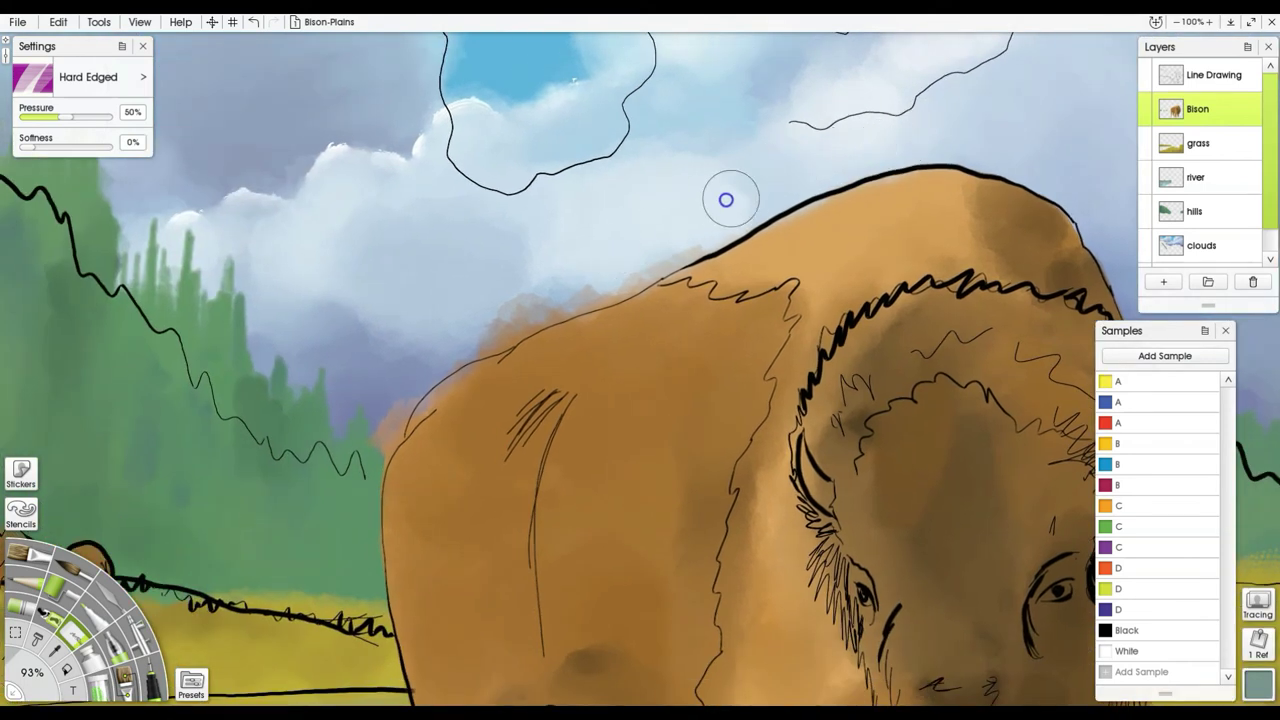
mouse_move(630, 257)
mouse_down()
mouse_move(436, 334)
mouse_move(594, 266)
mouse_move(523, 307)
mouse_up()
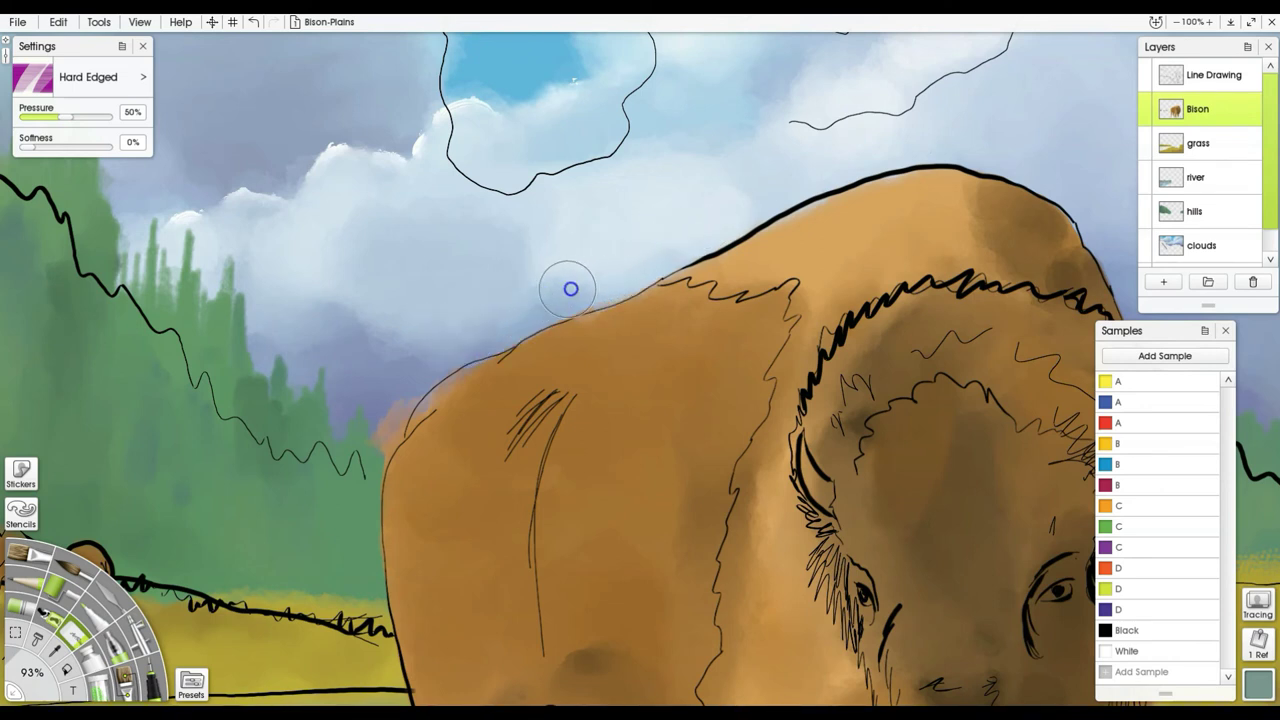
drag(520, 400, 420, 220)
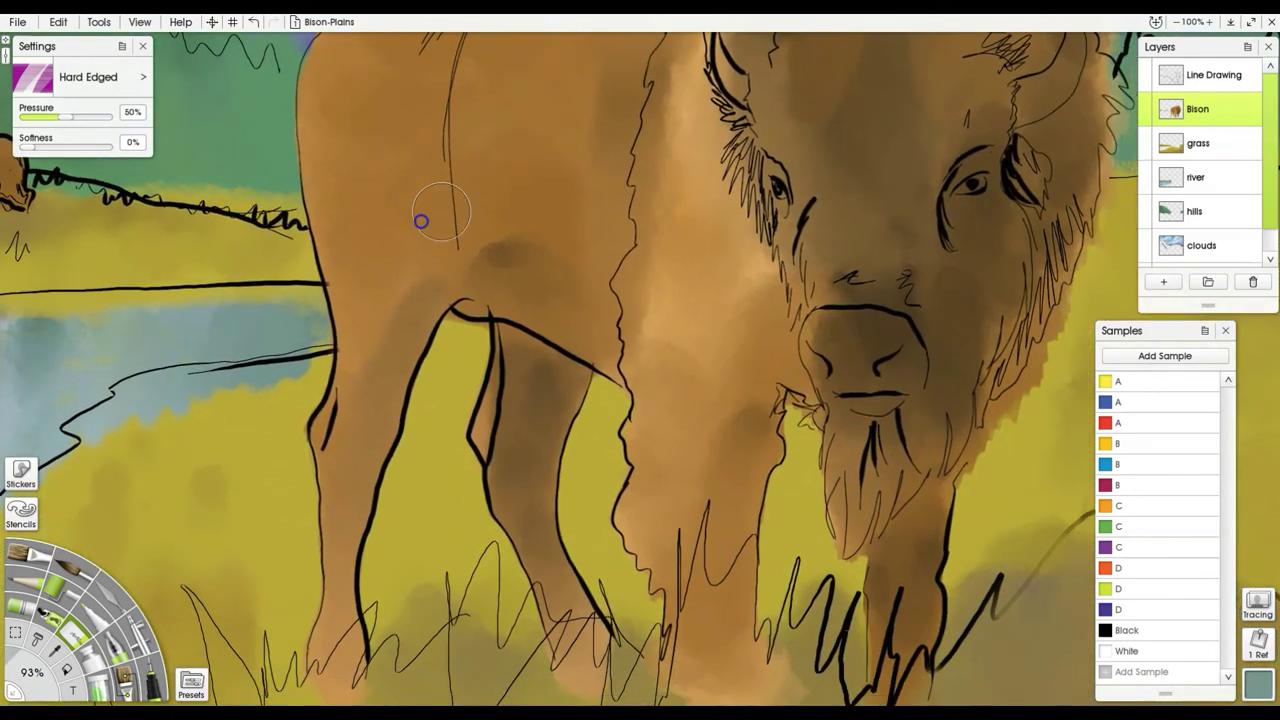
drag(689, 322, 1077, 401)
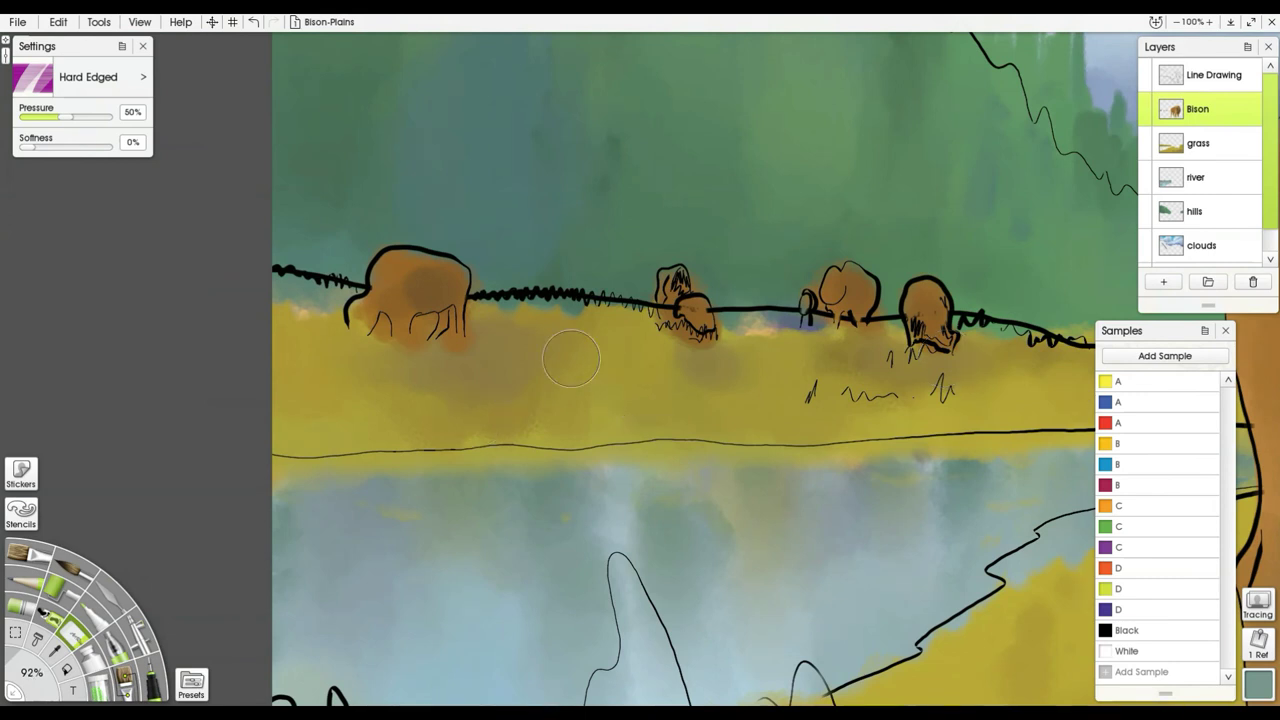
With a fine brush, stroke in the legs of the distant grazing bison.
key(bracketleft)
key(bracketleft)
key(bracketleft)
key(bracketleft)
key(bracketleft)
key(bracketleft)
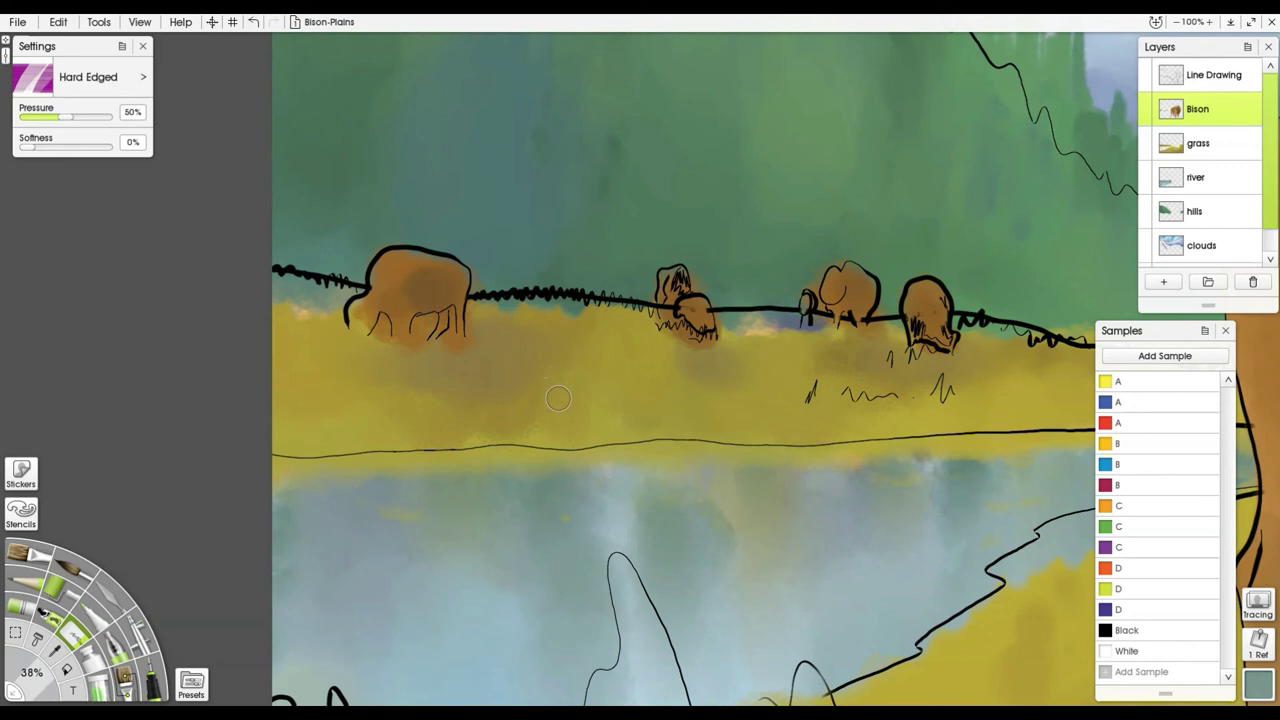
key(bracketleft)
key(bracketleft)
key(bracketleft)
key(bracketleft)
key(bracketleft)
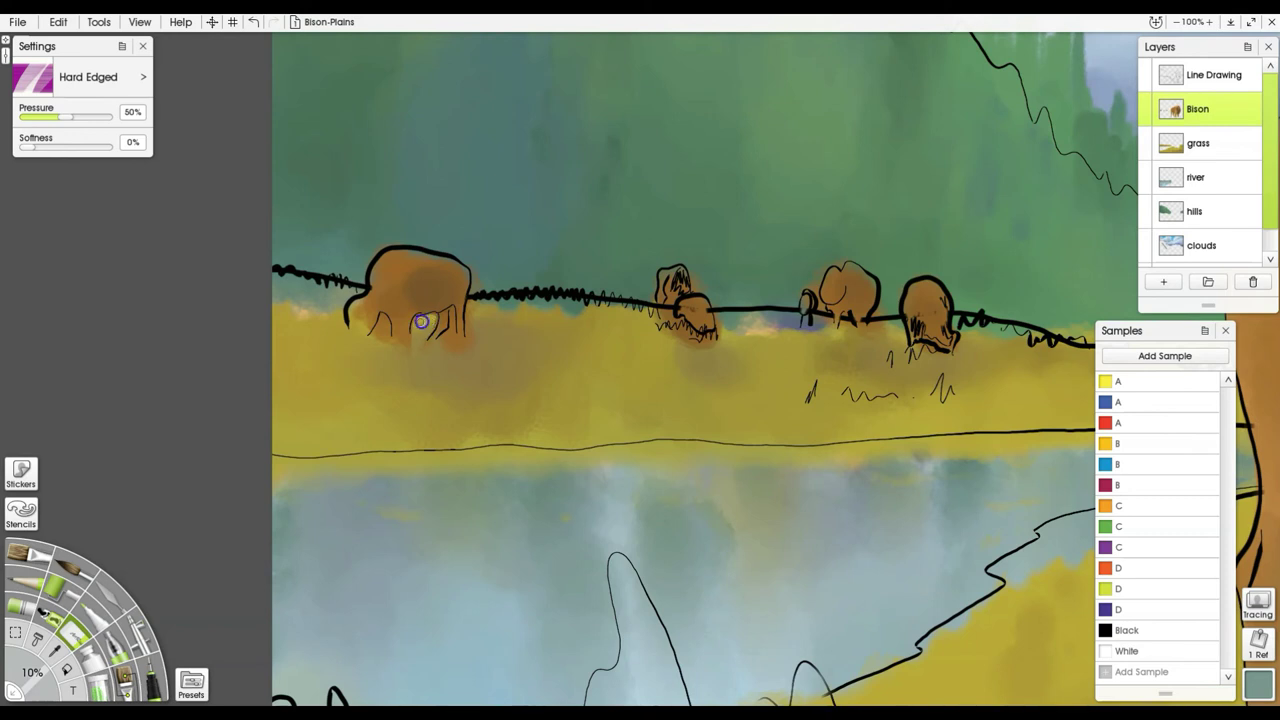
drag(412, 336, 436, 322)
drag(456, 310, 443, 329)
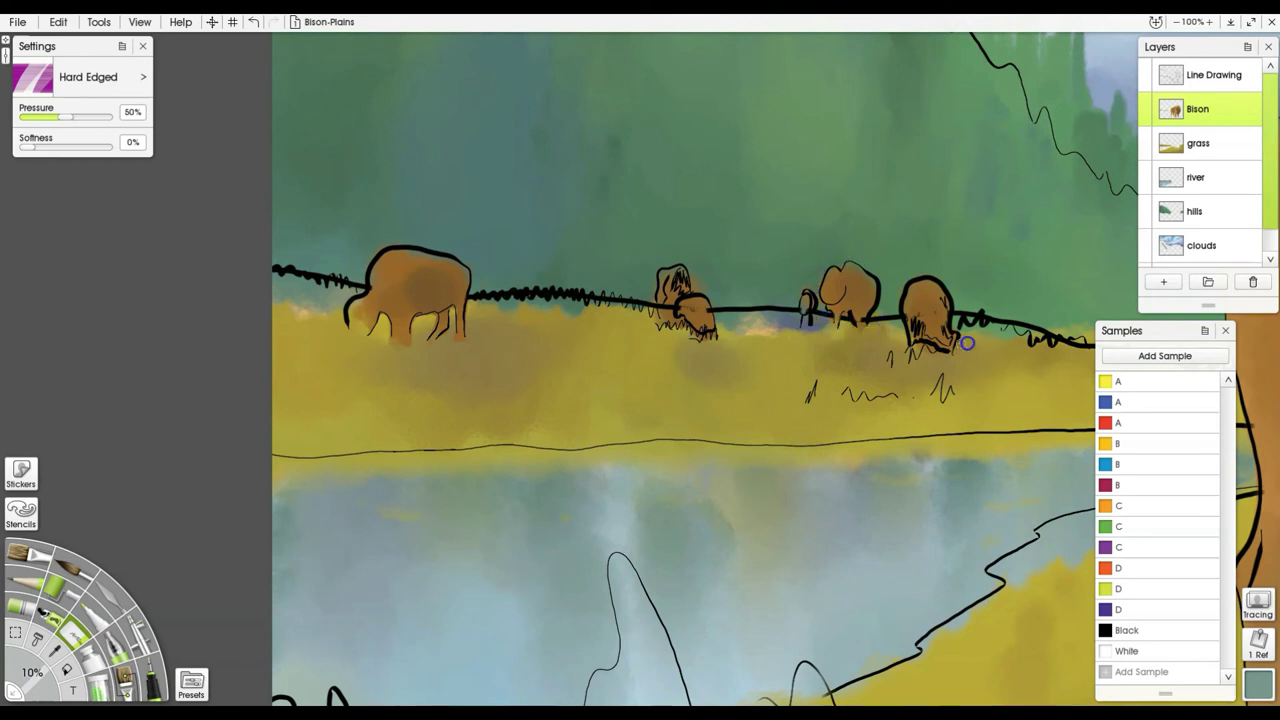
drag(966, 326, 960, 306)
Switch the cloud brush to eraser mode at 14% and sample the bison's brown.
key(e)
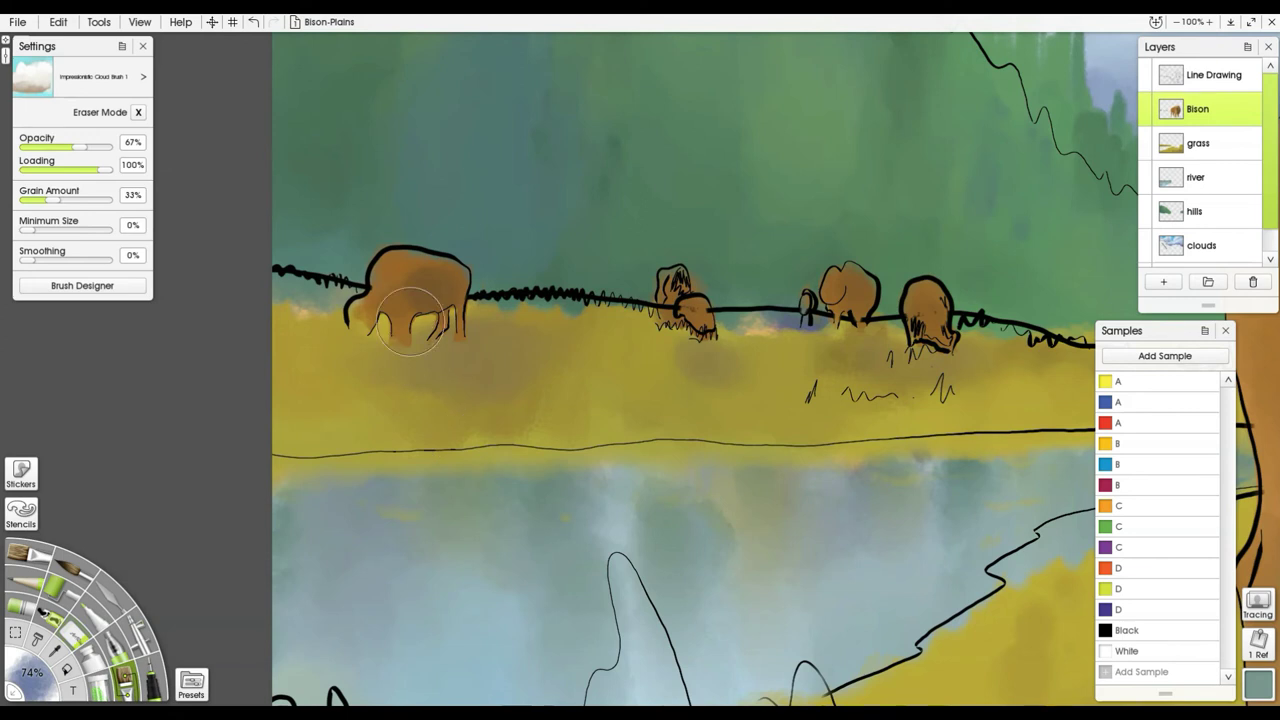
key(shift)
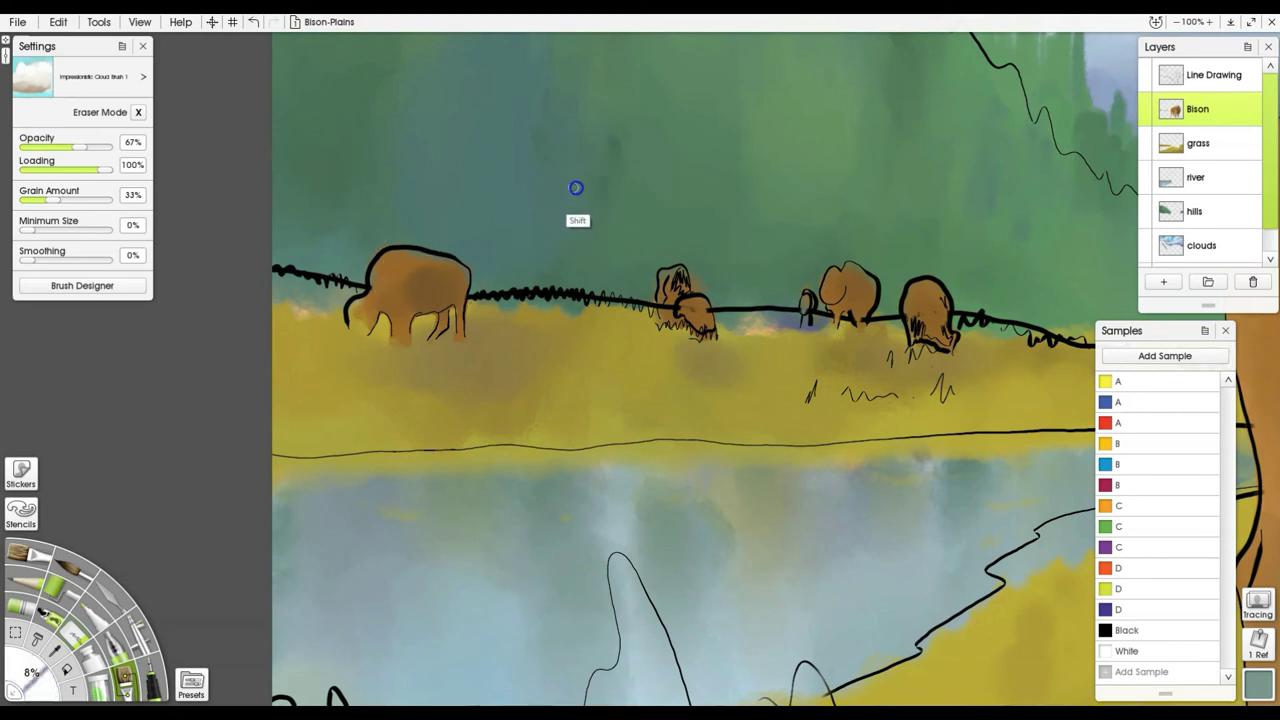
drag(540, 180, 548, 180)
alt+click(386, 305)
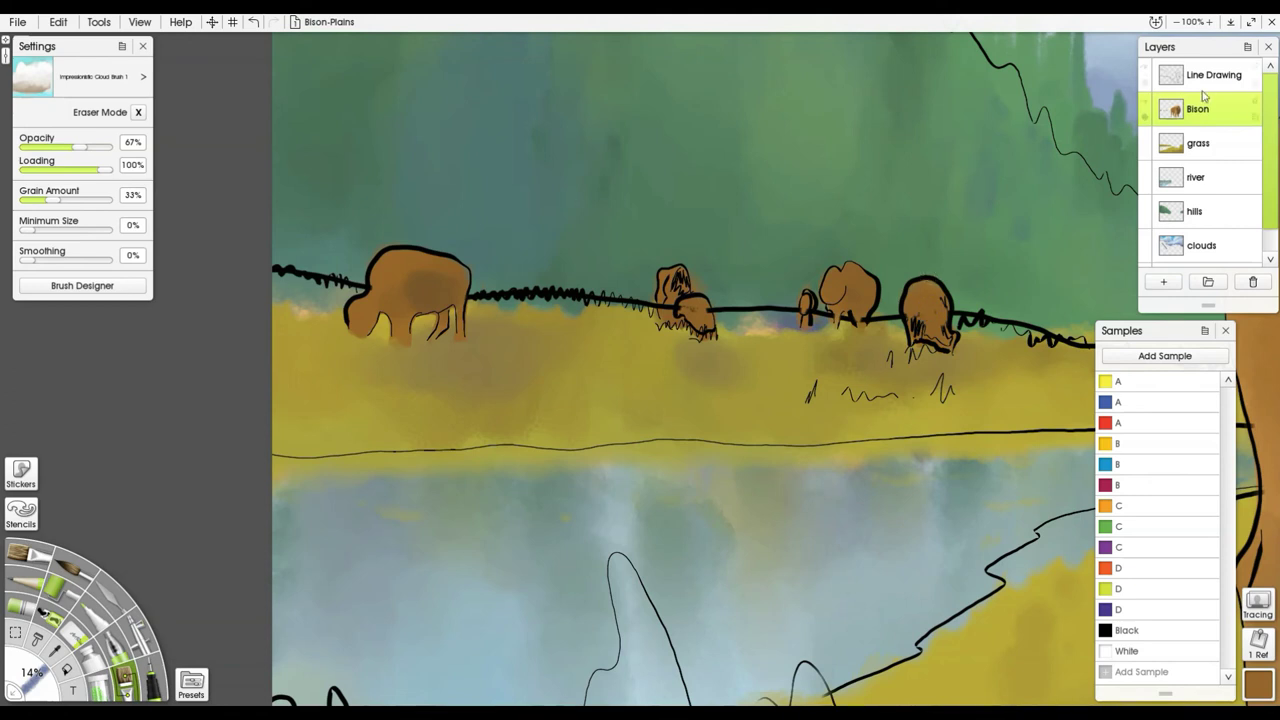
Set the zoom level to 40% and centre the whole Bison-Plains painting.
click(1192, 22)
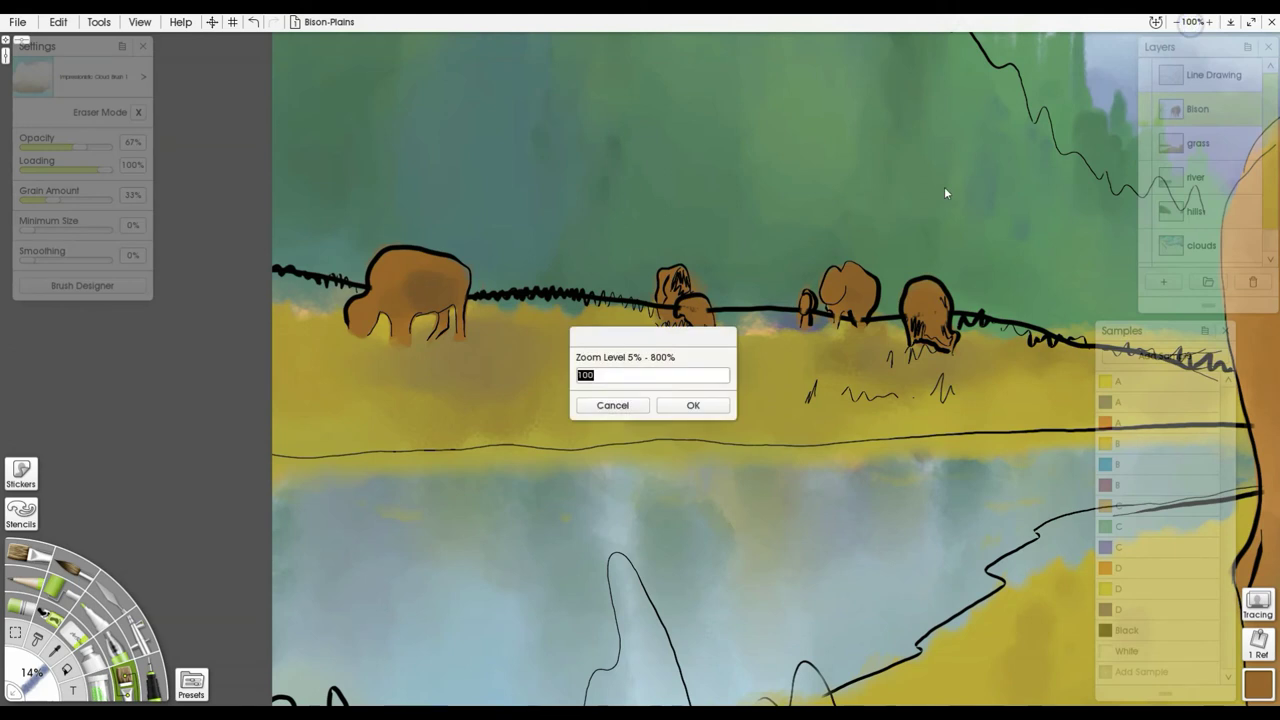
key(Return)
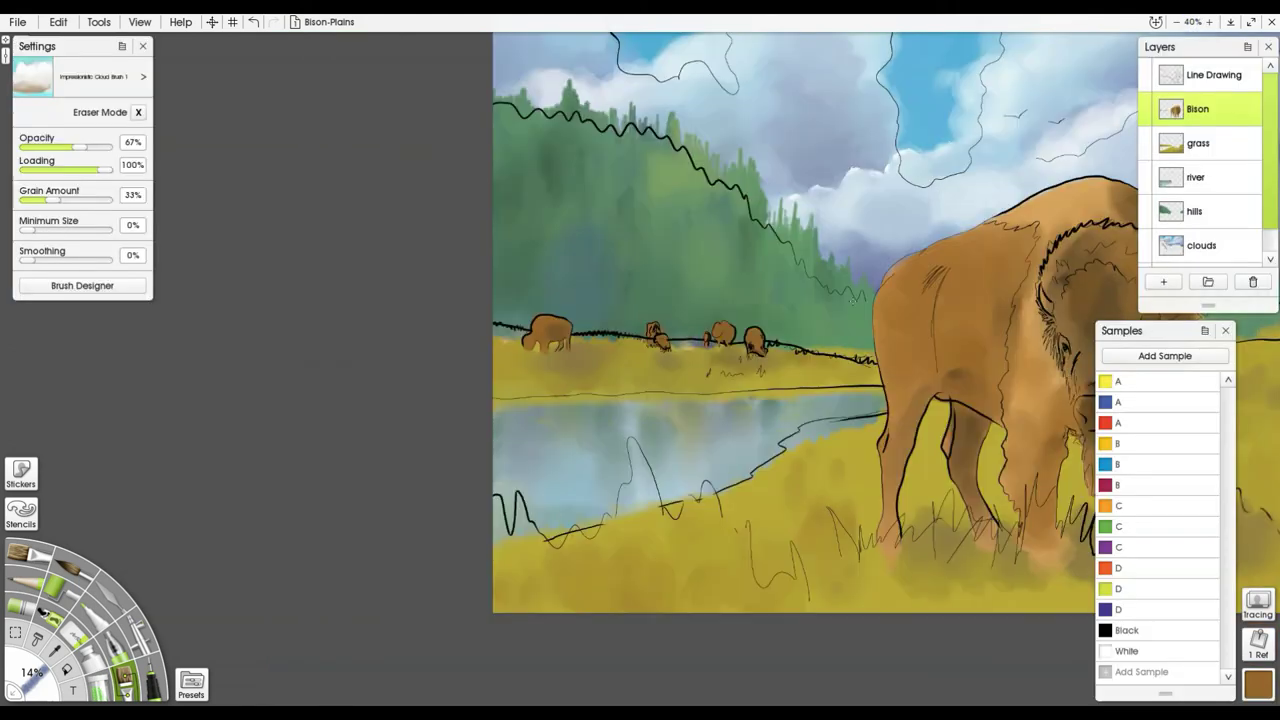
mouse_move(849, 296)
mouse_down()
mouse_move(605, 352)
mouse_move(569, 384)
mouse_move(607, 364)
mouse_up()
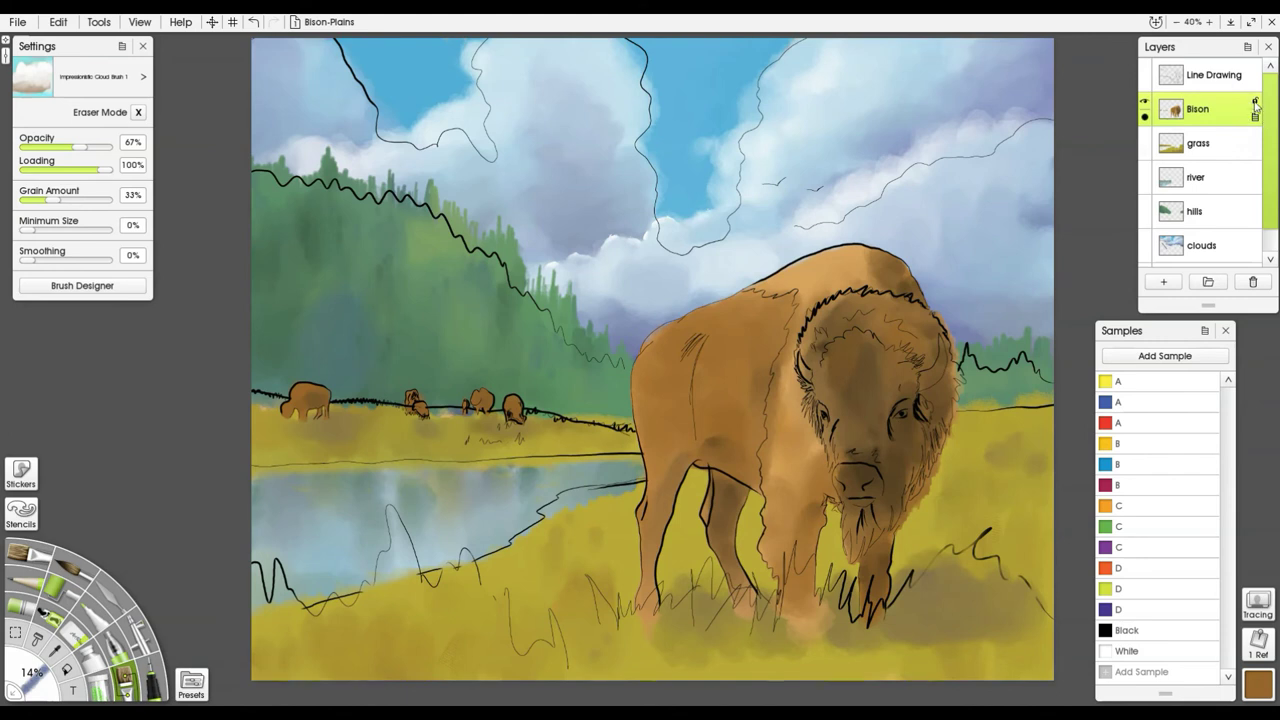
Lock transparency on the Bison layer, test it with black pen strokes, then undo them.
click(1255, 102)
click(1228, 120)
click(157, 680)
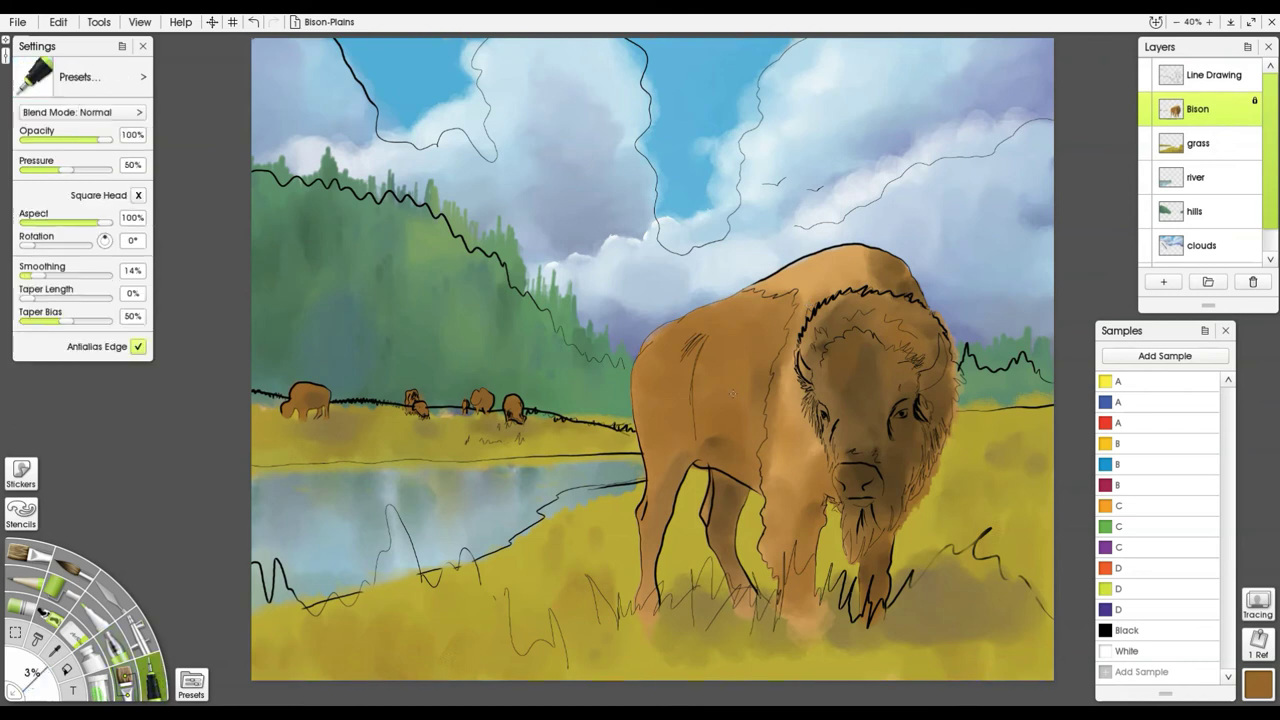
click(1106, 629)
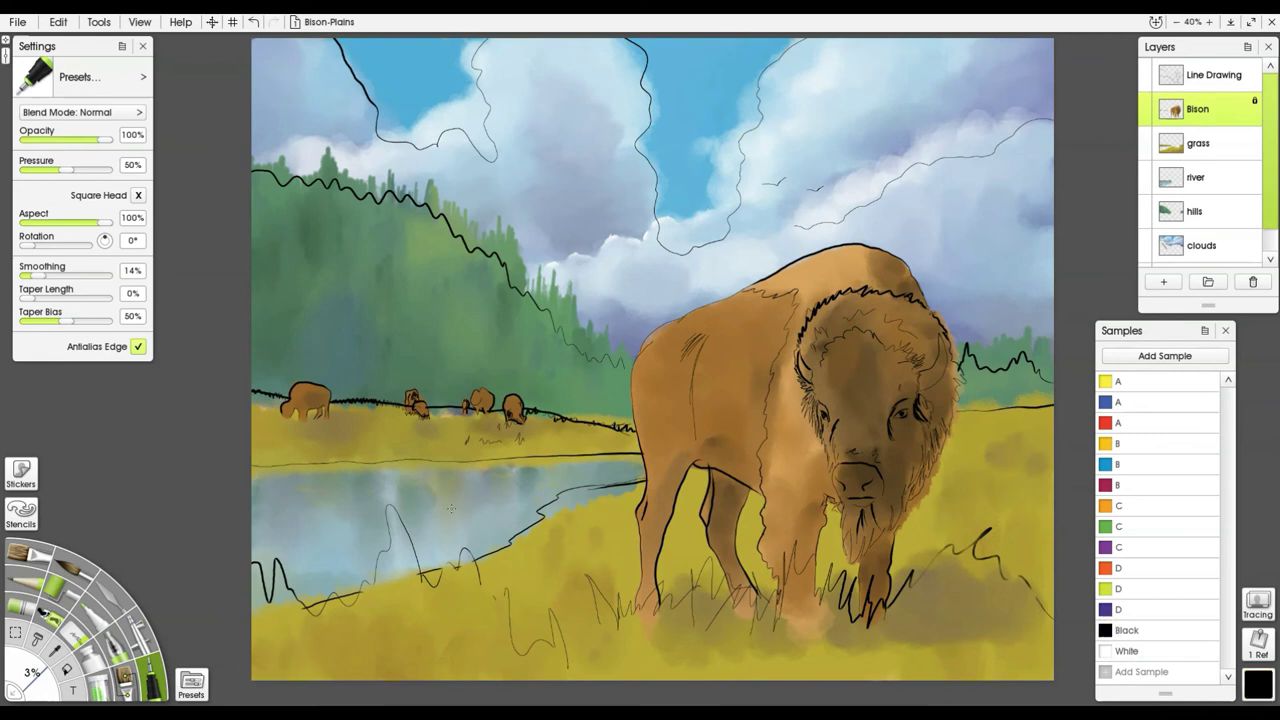
mouse_move(640, 412)
mouse_down()
mouse_move(745, 314)
mouse_move(862, 247)
mouse_up()
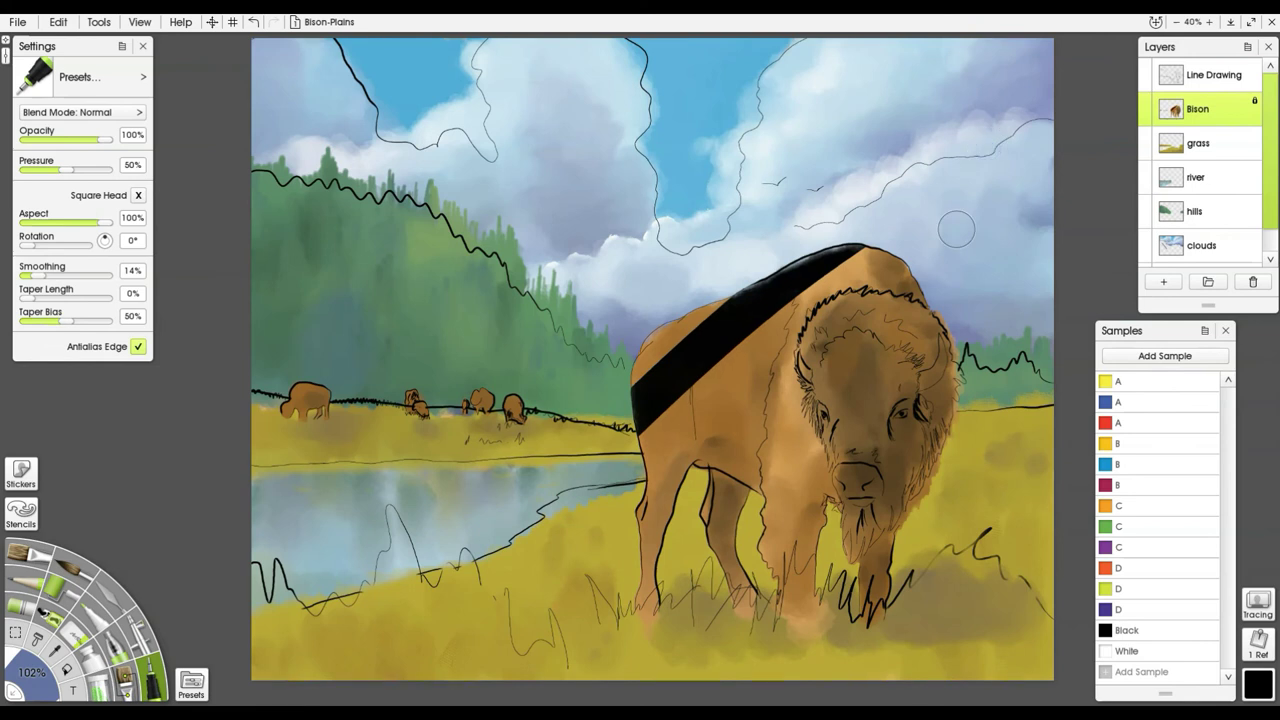
drag(920, 288, 722, 556)
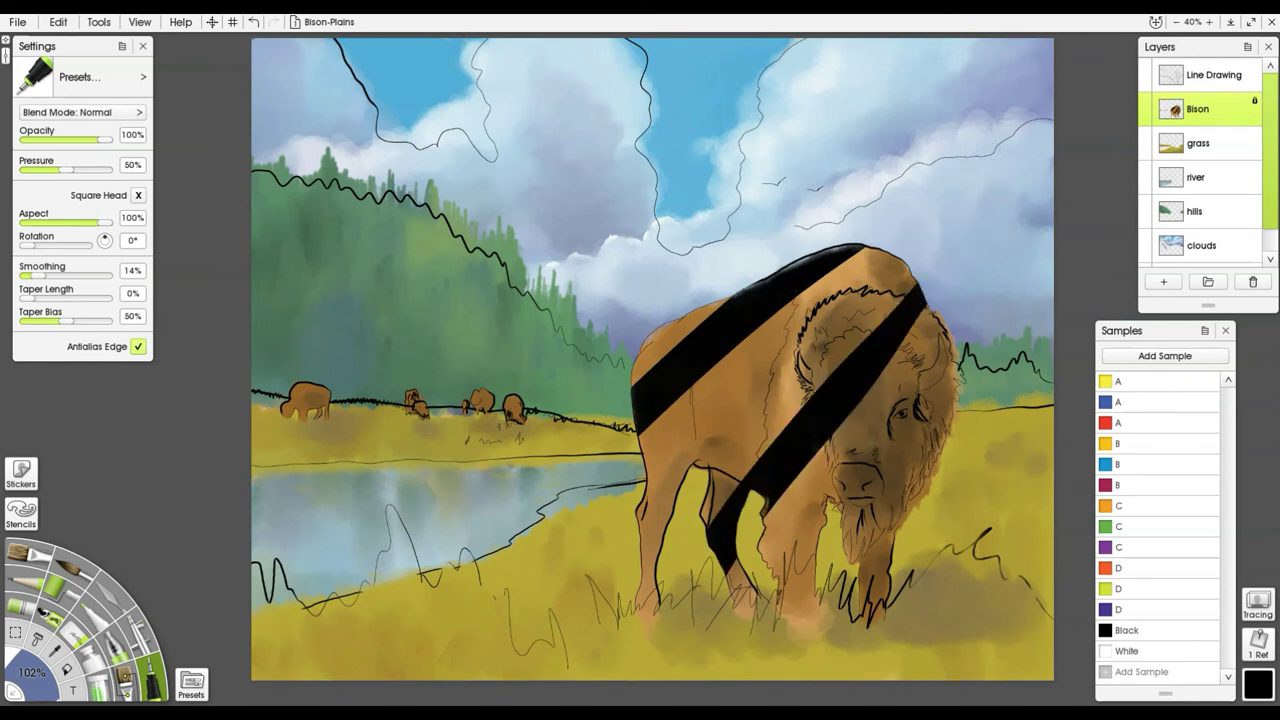
key(ctrl+z)
key(ctrl+z)
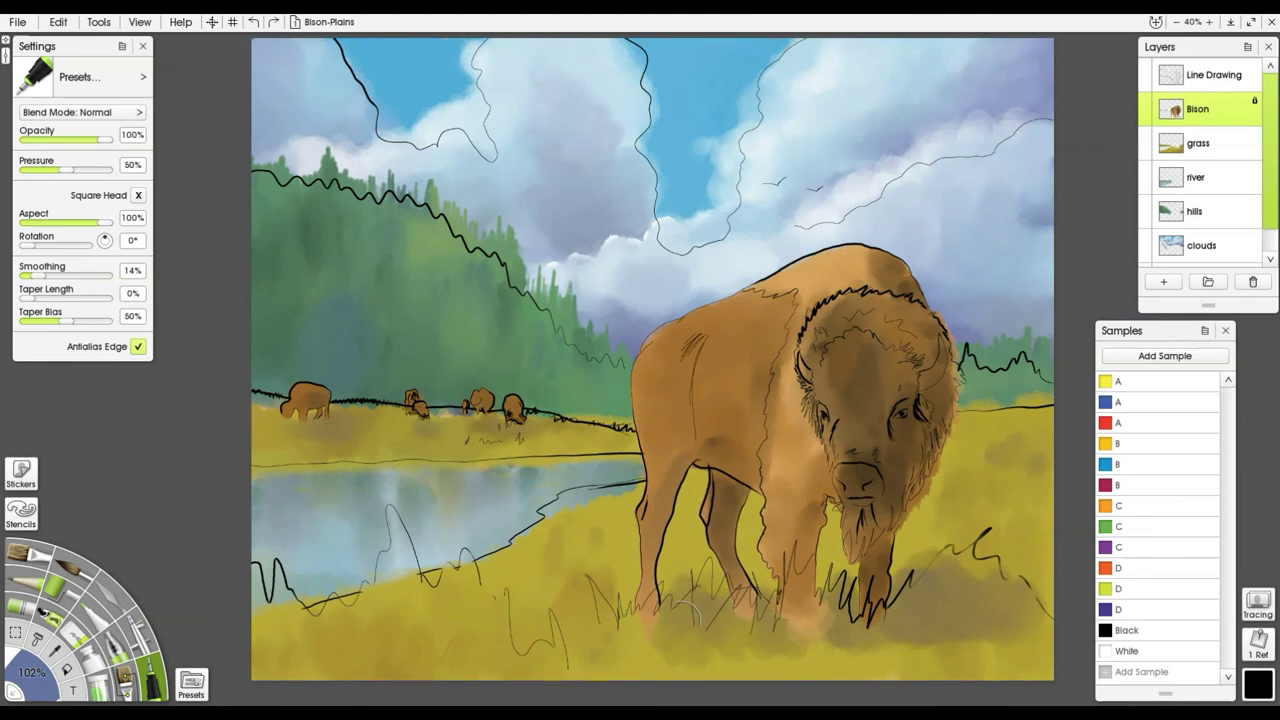
Return to a larger cloud brush and scrub darker brown onto the bison's shoulder.
key(e)
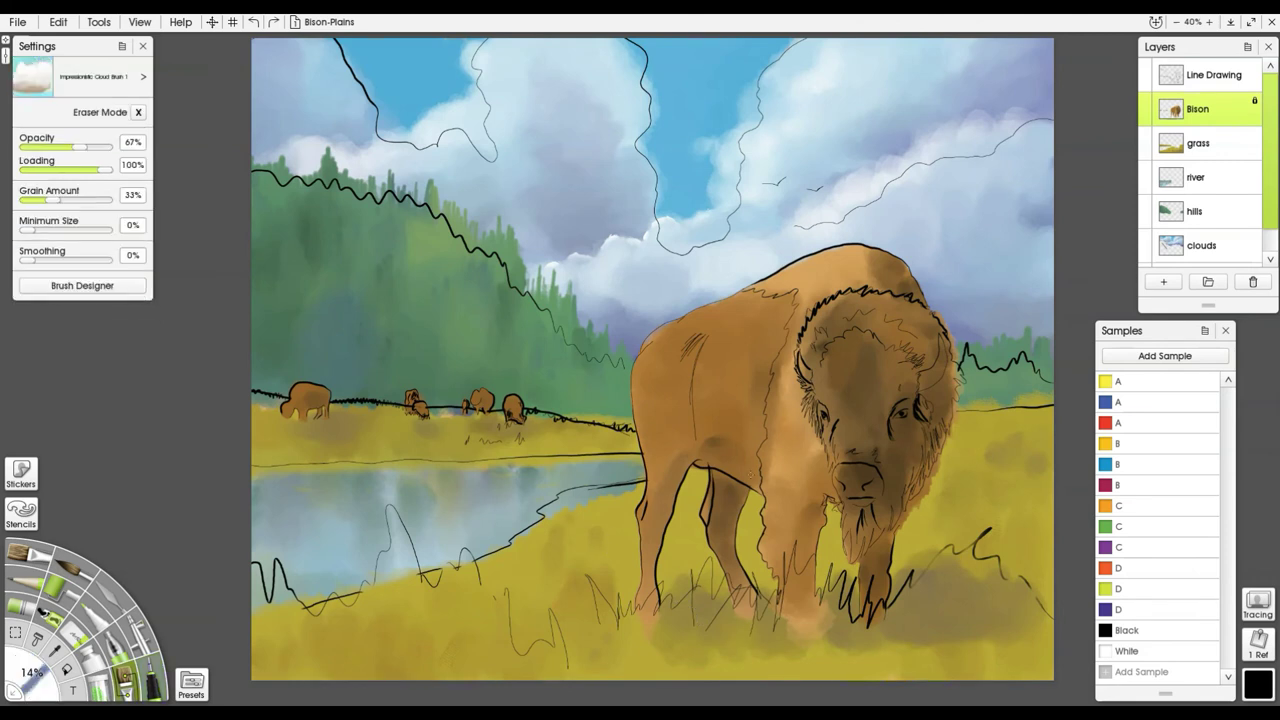
key(bracketright)
key(bracketright)
key(bracketright)
key(bracketright)
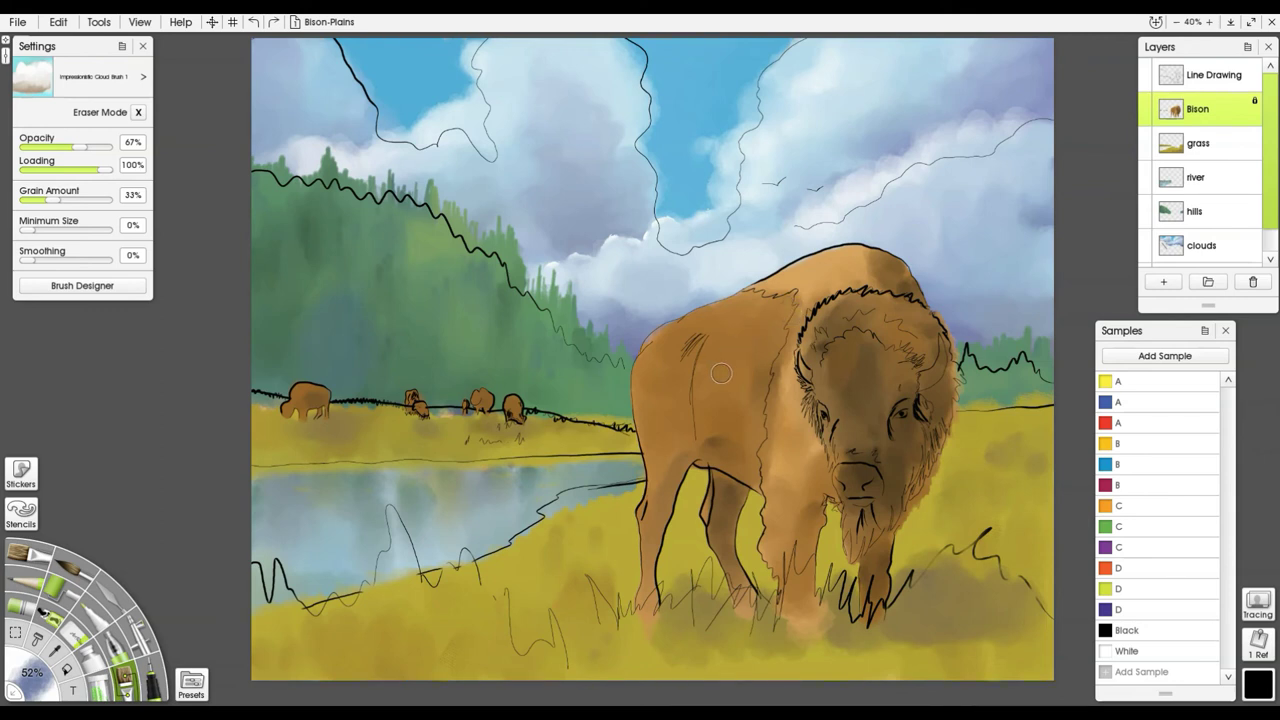
mouse_move(721, 373)
mouse_down()
mouse_move(731, 420)
mouse_move(723, 378)
mouse_move(736, 360)
mouse_move(747, 408)
mouse_move(748, 350)
mouse_move(742, 398)
mouse_move(707, 401)
mouse_move(746, 380)
mouse_move(737, 418)
mouse_move(750, 362)
mouse_move(744, 427)
mouse_move(751, 357)
mouse_move(724, 401)
mouse_move(717, 372)
mouse_move(726, 364)
mouse_move(757, 399)
mouse_move(735, 423)
mouse_move(750, 464)
mouse_move(755, 412)
mouse_move(730, 421)
mouse_move(750, 445)
mouse_move(751, 416)
mouse_move(712, 389)
mouse_move(704, 432)
mouse_move(711, 410)
mouse_move(718, 438)
mouse_move(717, 344)
mouse_move(706, 362)
mouse_move(719, 391)
mouse_move(748, 346)
mouse_move(763, 400)
mouse_up()
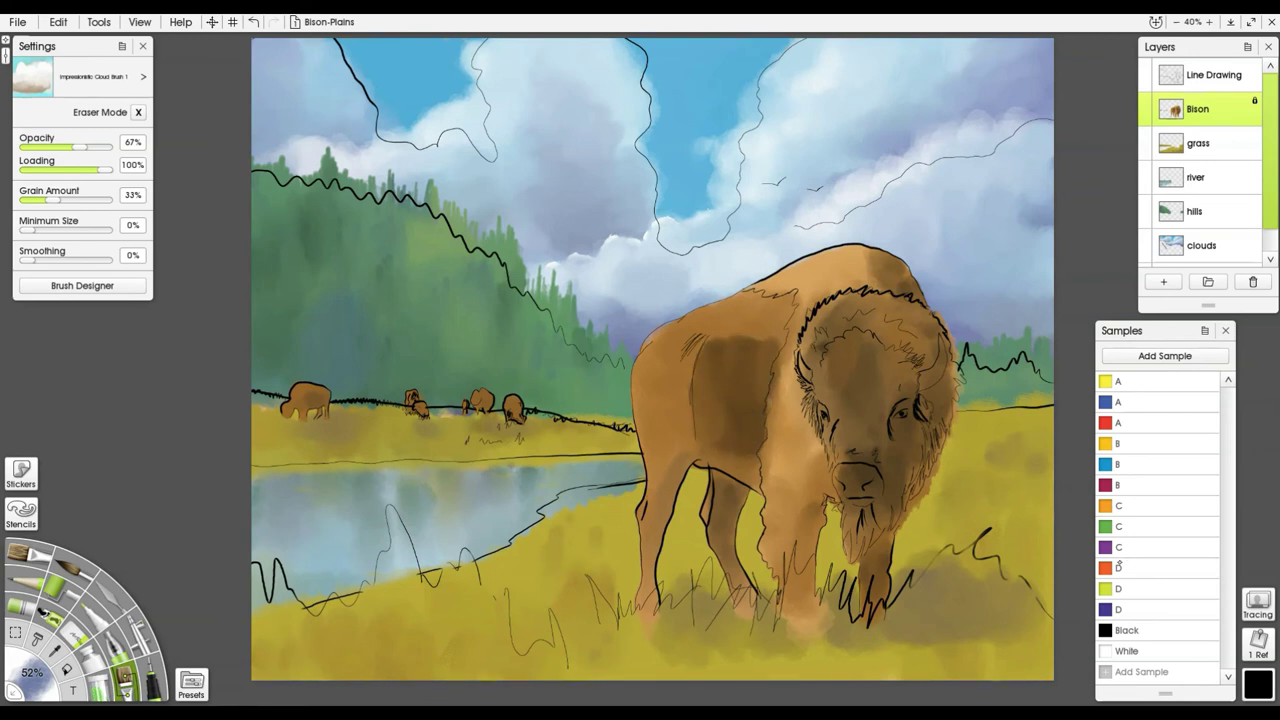
Brush orange, purple and black sample colours onto the shoulder shadow.
click(1112, 571)
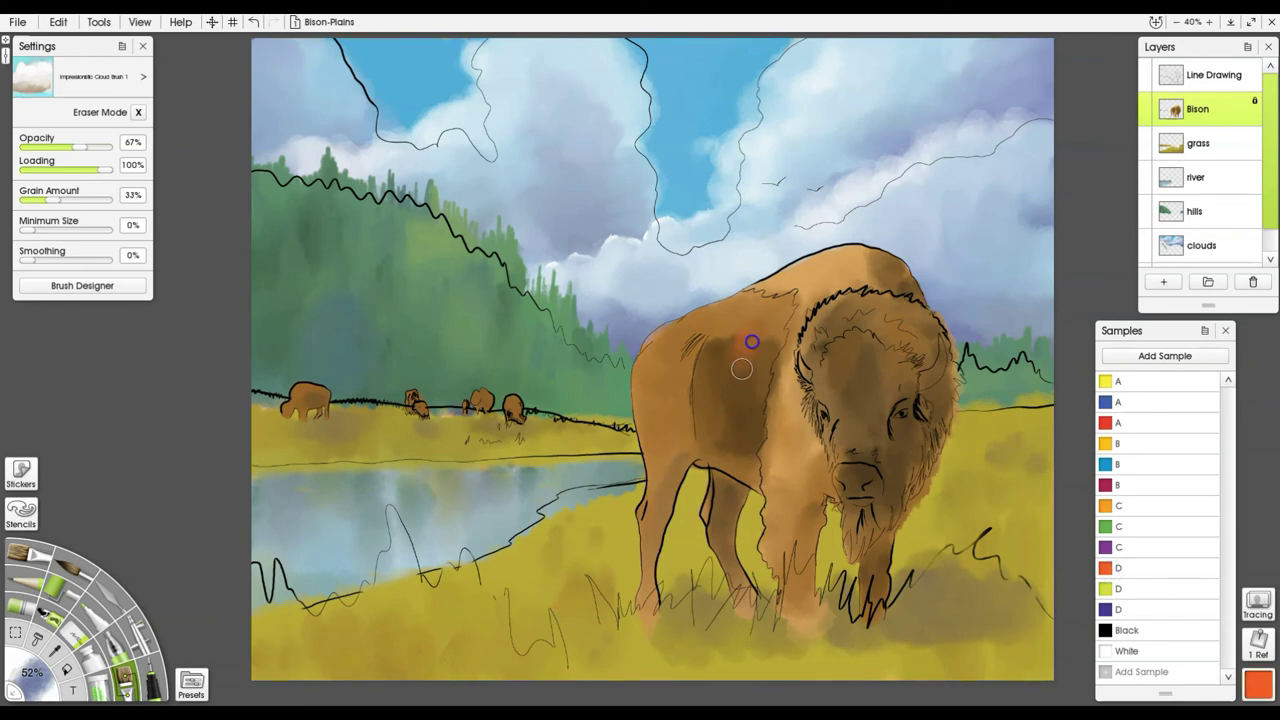
mouse_move(737, 362)
mouse_down()
mouse_move(766, 352)
mouse_move(737, 345)
mouse_move(736, 378)
mouse_move(894, 392)
mouse_move(744, 387)
mouse_move(742, 405)
mouse_move(759, 359)
mouse_move(755, 399)
mouse_move(727, 386)
mouse_move(744, 403)
mouse_move(763, 364)
mouse_move(751, 397)
mouse_move(731, 371)
mouse_move(759, 396)
mouse_move(737, 343)
mouse_up()
click(1103, 612)
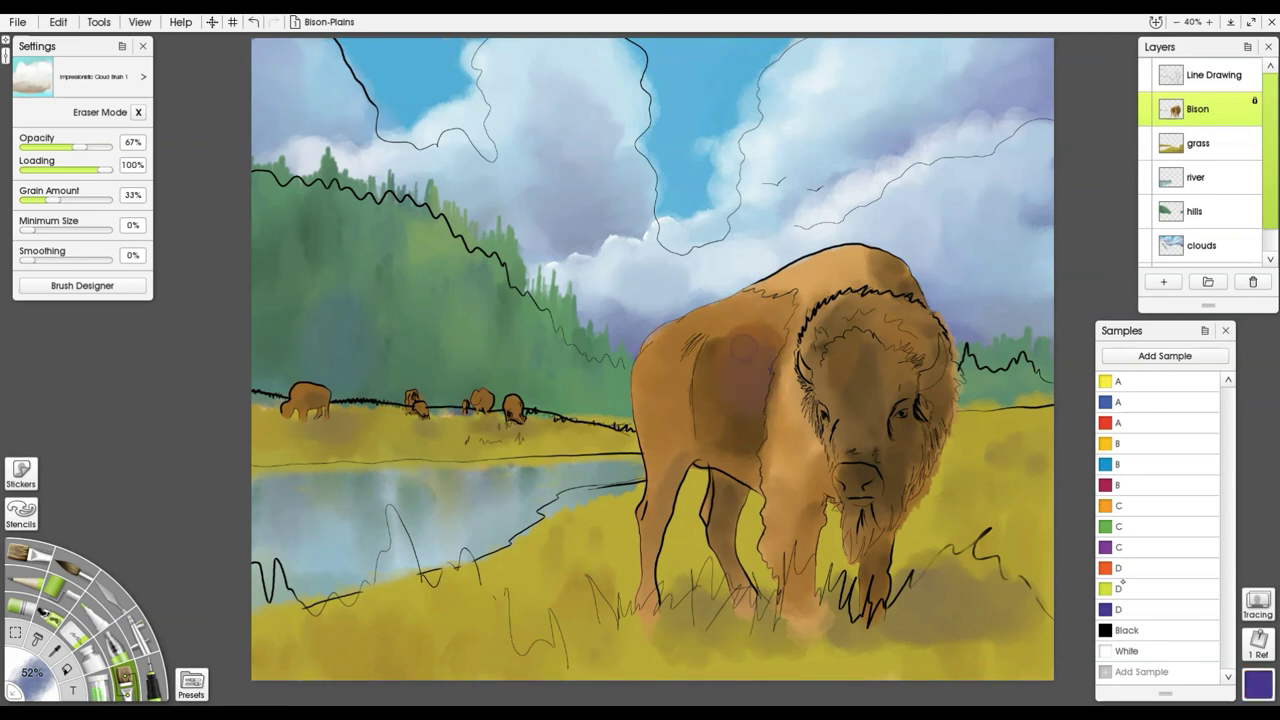
click(1105, 630)
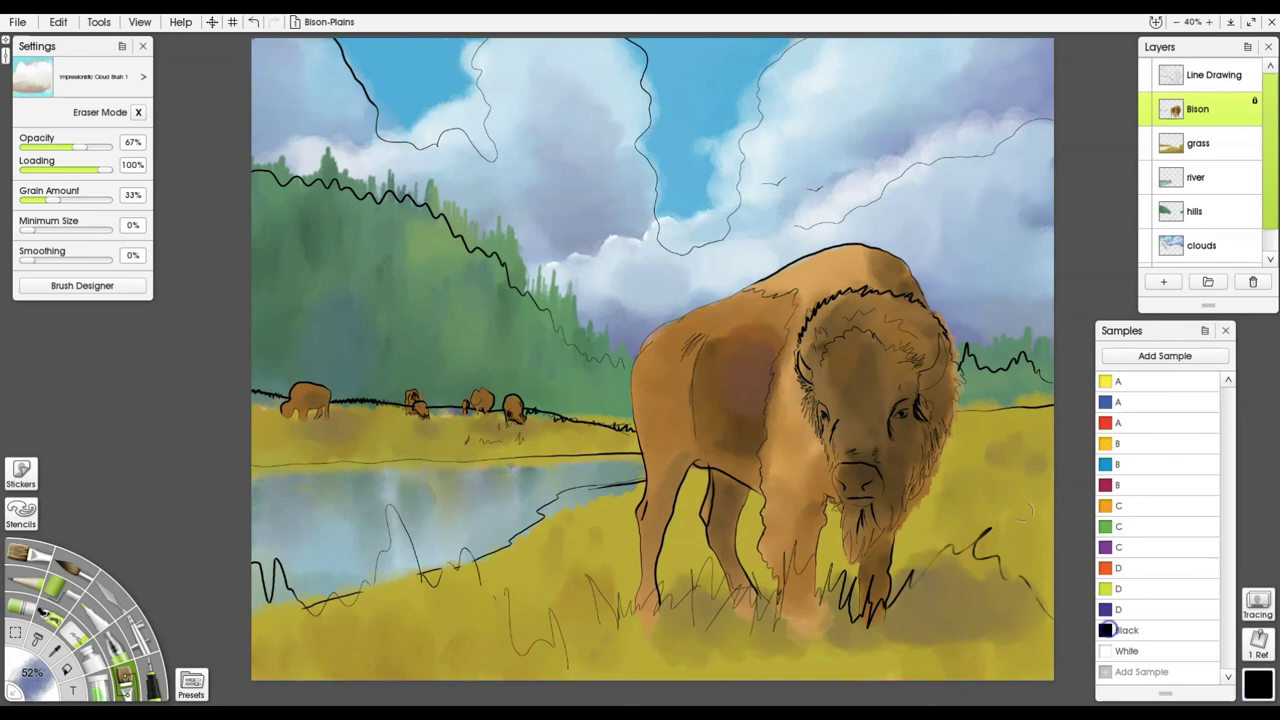
mouse_move(748, 345)
mouse_down()
mouse_move(746, 409)
mouse_move(762, 363)
mouse_move(759, 386)
mouse_move(728, 395)
mouse_move(738, 365)
mouse_up()
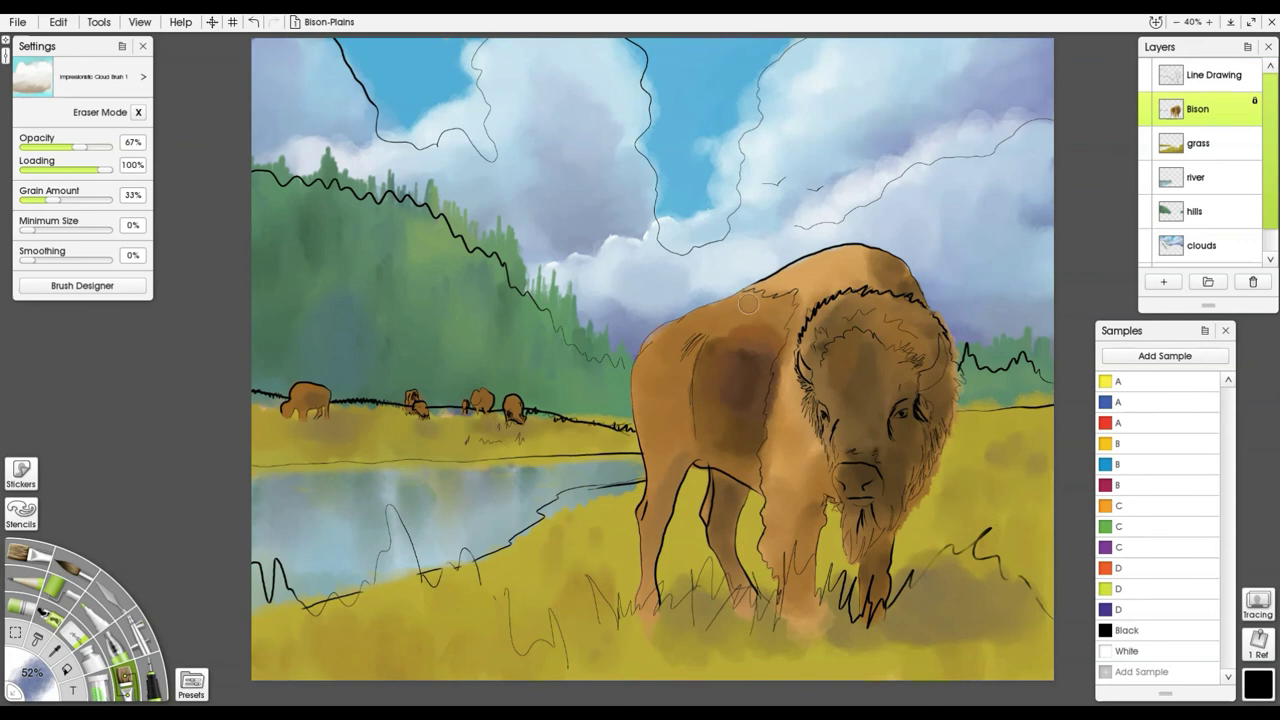
Sample the shoulder brown and shade the front legs and shoulder with it.
alt+click(737, 386)
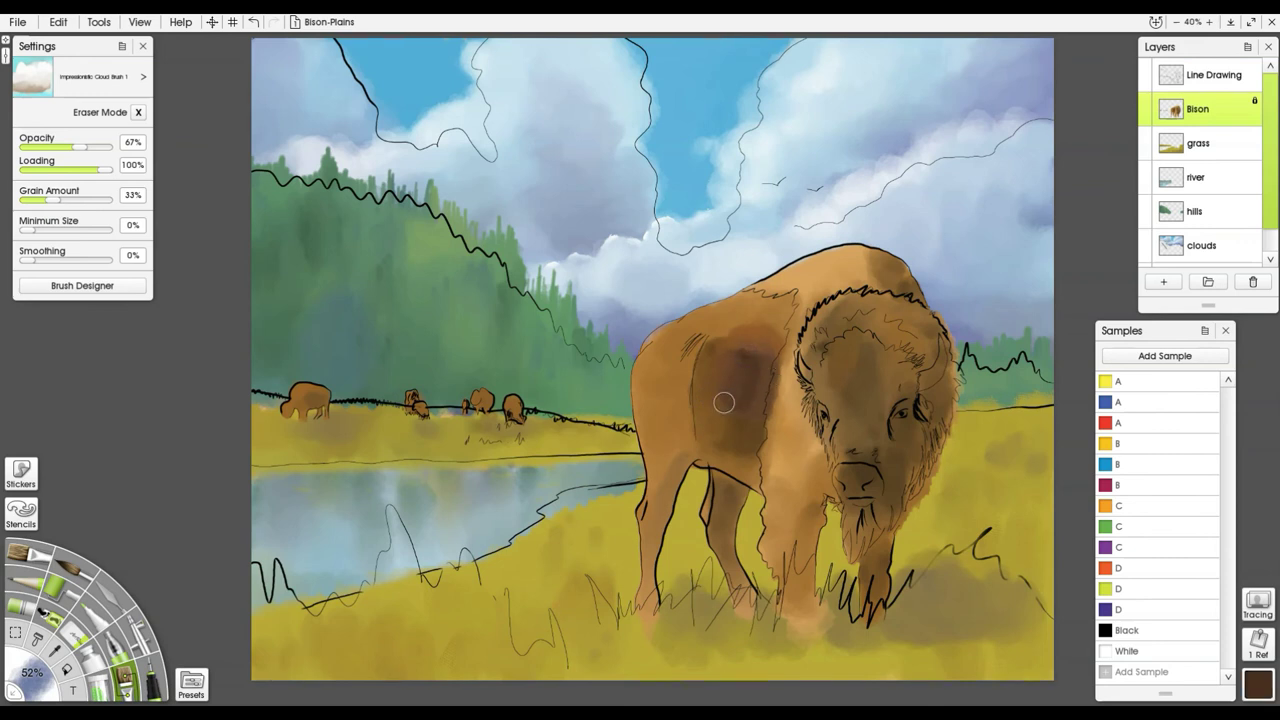
mouse_move(699, 404)
mouse_down()
mouse_move(707, 437)
mouse_move(698, 398)
mouse_move(736, 465)
mouse_move(727, 430)
mouse_move(752, 466)
mouse_move(746, 443)
mouse_move(751, 473)
mouse_move(726, 445)
mouse_move(753, 507)
mouse_move(747, 457)
mouse_move(699, 425)
mouse_move(704, 453)
mouse_move(689, 379)
mouse_move(663, 479)
mouse_move(654, 427)
mouse_move(662, 495)
mouse_move(644, 385)
mouse_move(665, 389)
mouse_move(666, 419)
mouse_move(658, 494)
mouse_move(658, 483)
mouse_move(645, 511)
mouse_up()
mouse_move(647, 567)
mouse_down()
mouse_move(651, 623)
mouse_move(652, 520)
mouse_move(653, 615)
mouse_move(675, 476)
mouse_move(660, 553)
mouse_move(644, 545)
mouse_move(727, 597)
mouse_move(708, 497)
mouse_move(718, 547)
mouse_move(735, 505)
mouse_move(715, 481)
mouse_move(744, 497)
mouse_move(712, 485)
mouse_move(728, 482)
mouse_move(755, 513)
mouse_move(728, 494)
mouse_move(737, 591)
mouse_up()
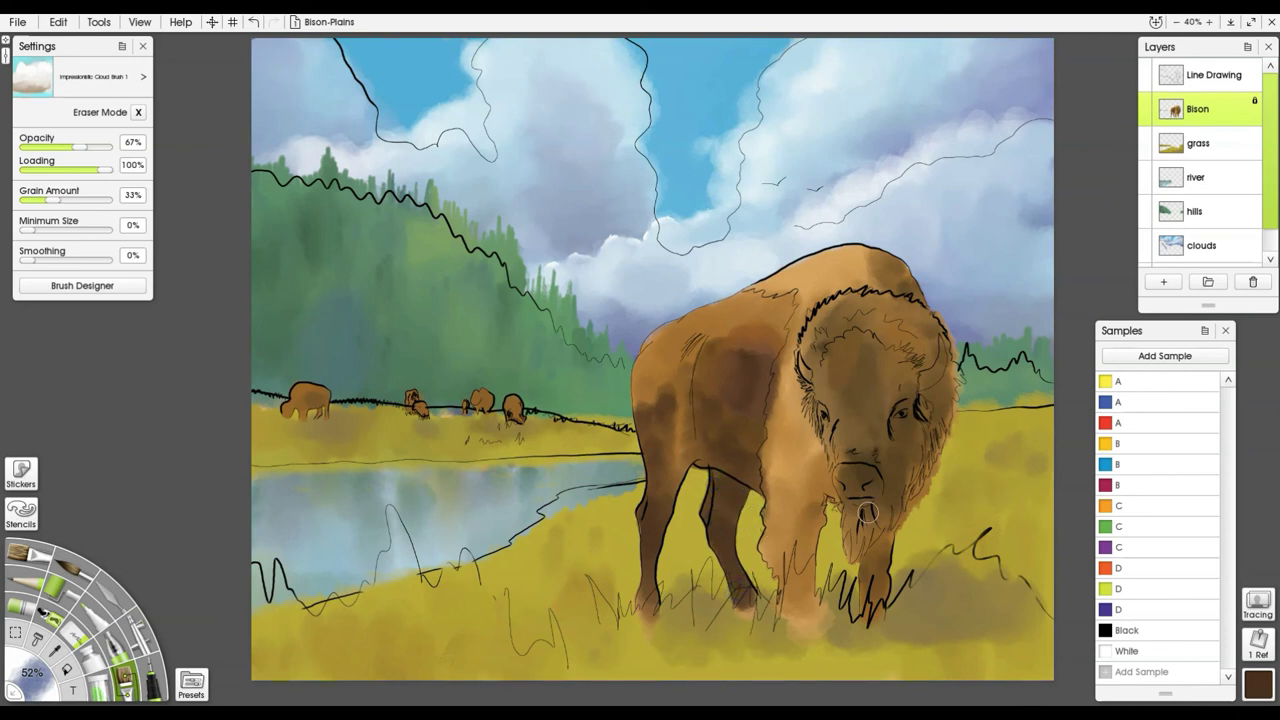
mouse_move(874, 550)
mouse_down()
mouse_move(872, 618)
mouse_move(873, 557)
mouse_up()
mouse_move(799, 580)
mouse_down()
mouse_move(806, 530)
mouse_move(808, 592)
mouse_move(771, 530)
mouse_move(777, 545)
mouse_move(803, 537)
mouse_move(826, 470)
mouse_move(830, 505)
mouse_move(818, 445)
mouse_move(828, 478)
mouse_move(820, 455)
mouse_move(807, 495)
mouse_move(772, 540)
mouse_move(762, 535)
mouse_move(788, 570)
mouse_up()
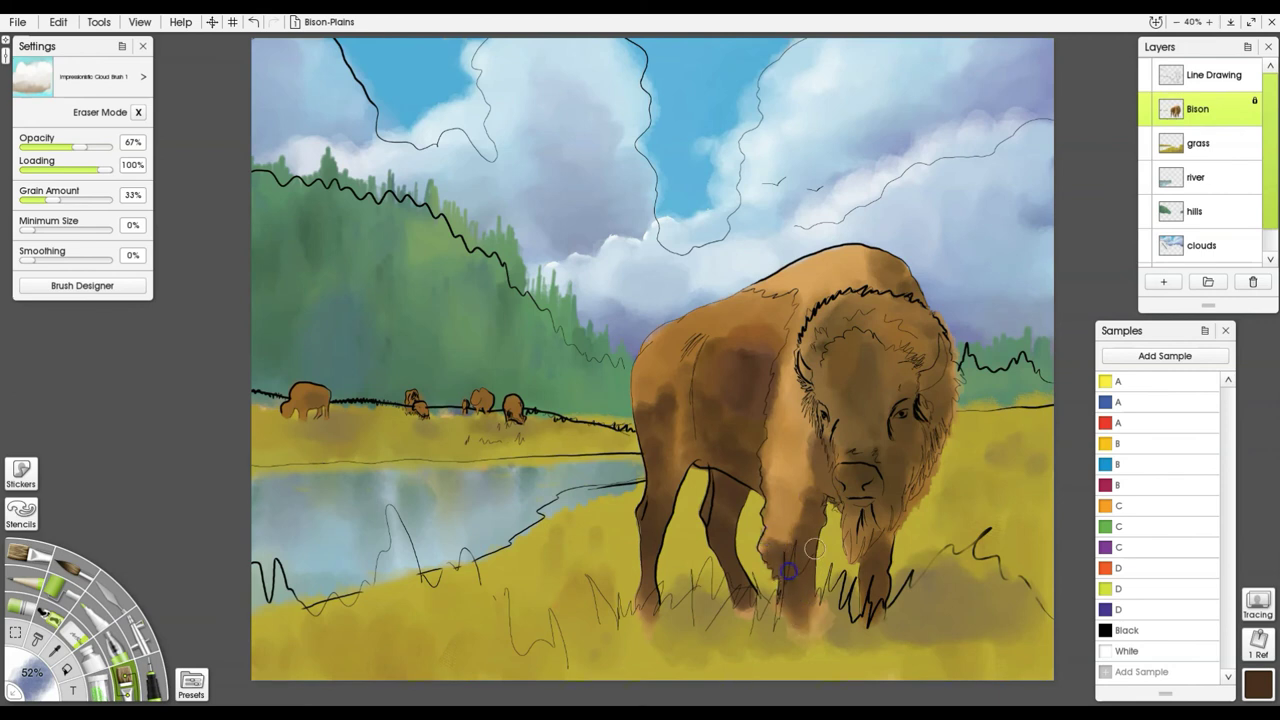
mouse_move(779, 309)
mouse_down()
mouse_move(763, 366)
mouse_move(774, 342)
mouse_move(761, 349)
mouse_move(742, 329)
mouse_move(763, 341)
mouse_move(745, 359)
mouse_move(756, 363)
mouse_move(760, 342)
mouse_move(636, 354)
mouse_move(678, 328)
mouse_move(636, 384)
mouse_move(686, 336)
mouse_move(672, 422)
mouse_move(691, 351)
mouse_move(659, 448)
mouse_move(663, 360)
mouse_move(654, 455)
mouse_move(651, 374)
mouse_move(699, 364)
mouse_move(684, 438)
mouse_move(684, 388)
mouse_move(681, 426)
mouse_move(738, 318)
mouse_move(746, 394)
mouse_move(780, 343)
mouse_move(748, 350)
mouse_up()
Paint dark black fur along the bison's hump and head.
alt+click(742, 372)
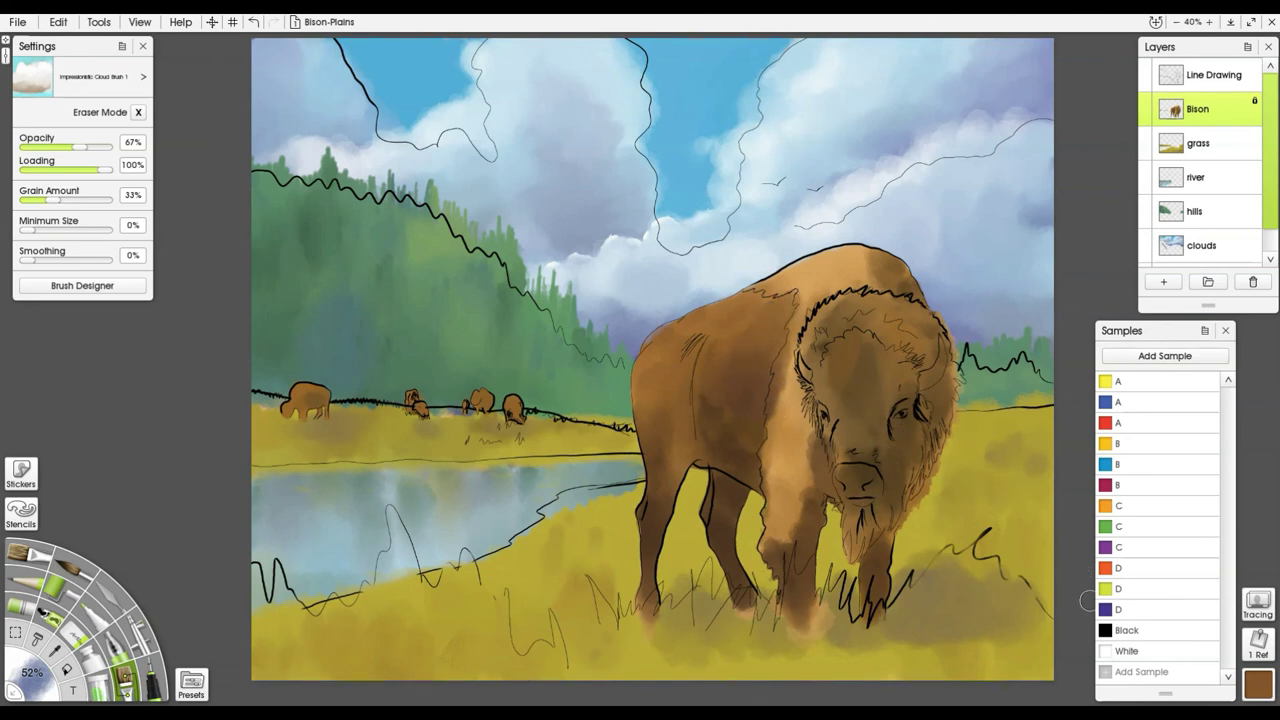
click(1105, 630)
mouse_move(848, 355)
mouse_down()
mouse_move(832, 329)
mouse_move(809, 333)
mouse_move(851, 298)
mouse_move(892, 299)
mouse_move(897, 313)
mouse_move(931, 316)
mouse_move(928, 338)
mouse_move(903, 319)
mouse_move(875, 359)
mouse_move(843, 336)
mouse_move(820, 369)
mouse_move(899, 325)
mouse_move(933, 410)
mouse_move(929, 394)
mouse_move(957, 388)
mouse_move(958, 374)
mouse_move(931, 409)
mouse_move(932, 468)
mouse_move(915, 440)
mouse_move(895, 439)
mouse_move(894, 419)
mouse_move(879, 538)
mouse_move(855, 548)
mouse_move(849, 512)
mouse_move(872, 543)
mouse_up()
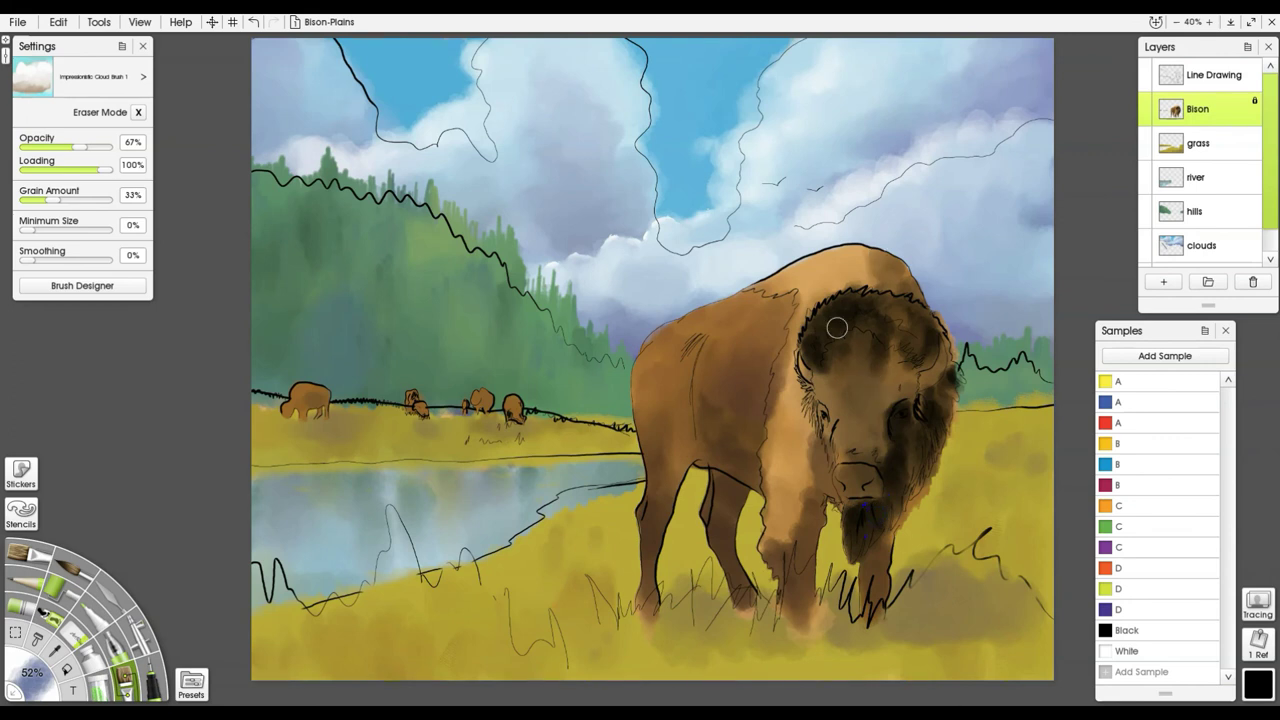
Darken the bison's eye, muzzle, cheek and forehead with black strokes.
mouse_move(818, 383)
mouse_down()
mouse_move(825, 435)
mouse_move(808, 382)
mouse_up()
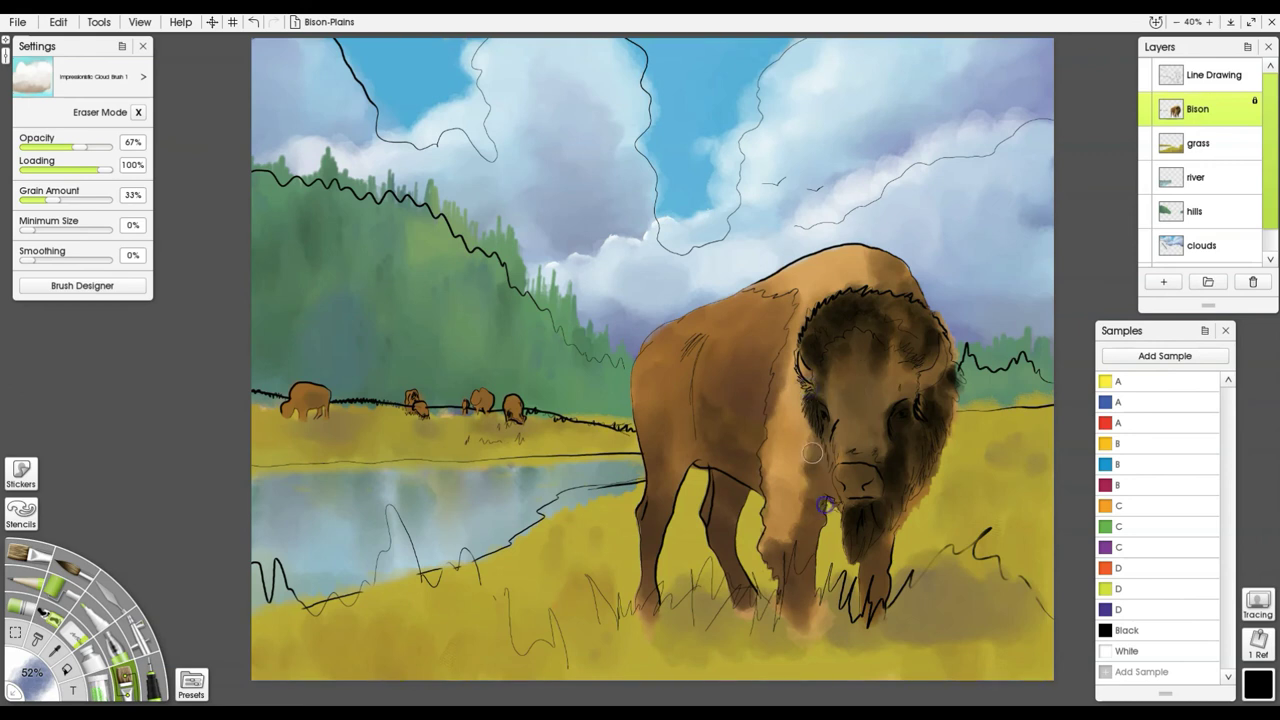
mouse_move(819, 479)
mouse_down()
mouse_move(822, 525)
mouse_move(812, 505)
mouse_move(826, 530)
mouse_up()
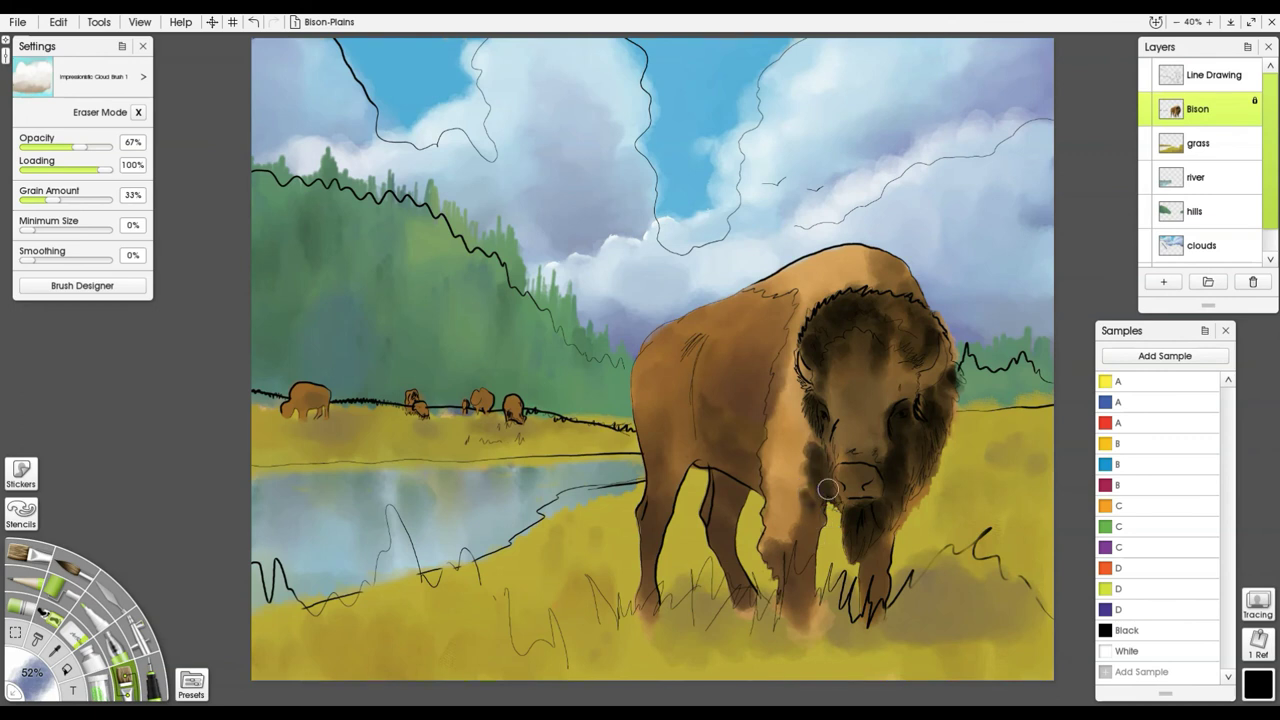
mouse_move(860, 438)
mouse_down()
mouse_move(898, 380)
mouse_move(910, 382)
mouse_move(889, 366)
mouse_move(883, 408)
mouse_move(901, 355)
mouse_move(888, 350)
mouse_move(858, 418)
mouse_move(858, 372)
mouse_move(840, 431)
mouse_move(836, 402)
mouse_move(856, 425)
mouse_move(855, 399)
mouse_move(839, 459)
mouse_move(865, 481)
mouse_move(886, 471)
mouse_move(903, 430)
mouse_move(904, 372)
mouse_move(870, 431)
mouse_move(863, 340)
mouse_move(848, 387)
mouse_move(838, 364)
mouse_move(876, 377)
mouse_move(897, 334)
mouse_move(923, 354)
mouse_move(930, 333)
mouse_move(901, 327)
mouse_move(894, 309)
mouse_move(896, 372)
mouse_up()
Darken the shoulder ridge, chest shadow and front and rear legs.
mouse_move(726, 338)
mouse_down()
mouse_move(788, 318)
mouse_move(760, 345)
mouse_move(766, 365)
mouse_move(769, 317)
mouse_move(750, 345)
mouse_move(792, 300)
mouse_move(694, 354)
mouse_move(766, 297)
mouse_move(683, 342)
mouse_move(710, 332)
mouse_move(705, 441)
mouse_move(691, 429)
mouse_move(726, 380)
mouse_move(695, 412)
mouse_move(678, 470)
mouse_move(686, 410)
mouse_move(665, 468)
mouse_move(663, 449)
mouse_move(694, 443)
mouse_move(730, 466)
mouse_move(718, 510)
mouse_move(720, 485)
mouse_move(737, 492)
mouse_move(714, 488)
mouse_move(718, 530)
mouse_move(749, 608)
mouse_up()
drag(715, 526, 748, 612)
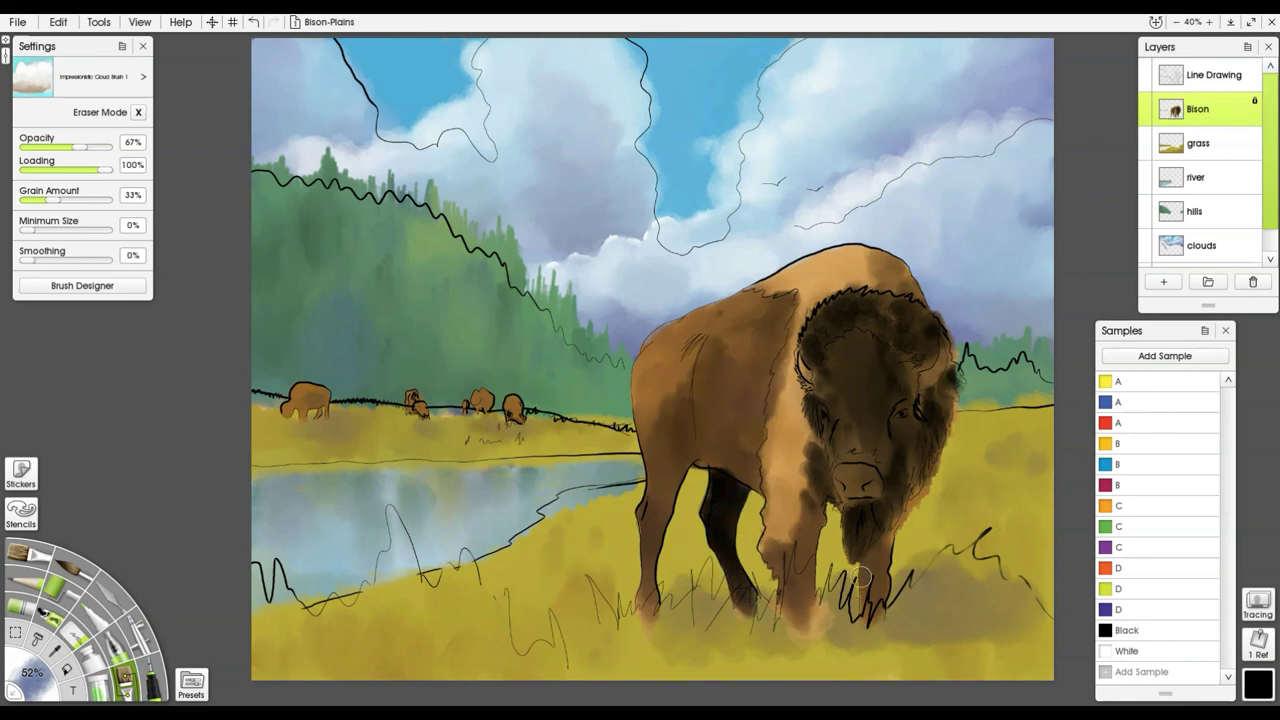
mouse_move(860, 578)
mouse_down()
mouse_move(868, 533)
mouse_move(874, 602)
mouse_move(855, 532)
mouse_move(856, 544)
mouse_move(865, 521)
mouse_move(890, 544)
mouse_move(924, 447)
mouse_up()
mouse_move(798, 517)
mouse_down()
mouse_move(801, 587)
mouse_move(771, 564)
mouse_move(794, 629)
mouse_move(811, 599)
mouse_move(824, 486)
mouse_move(828, 528)
mouse_move(831, 506)
mouse_move(813, 427)
mouse_up()
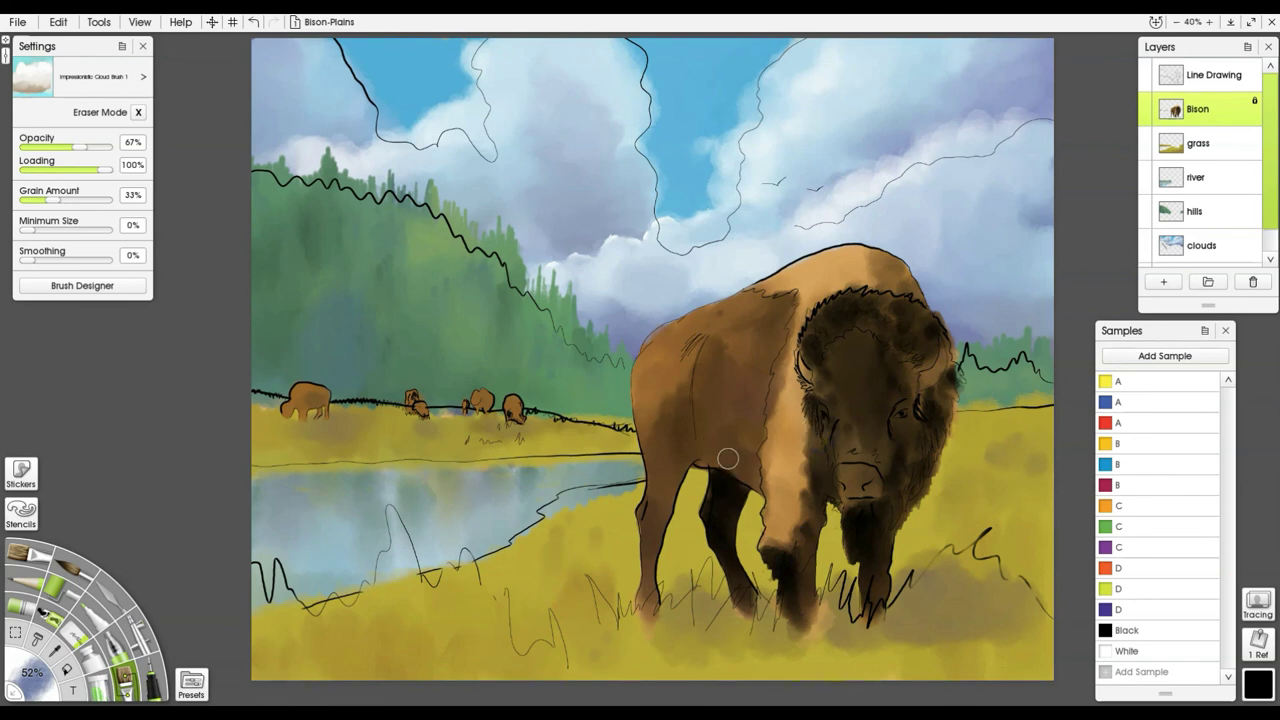
mouse_move(727, 458)
mouse_down()
mouse_move(755, 465)
mouse_move(723, 460)
mouse_move(716, 472)
mouse_move(760, 462)
mouse_move(755, 508)
mouse_move(760, 455)
mouse_move(730, 491)
mouse_up()
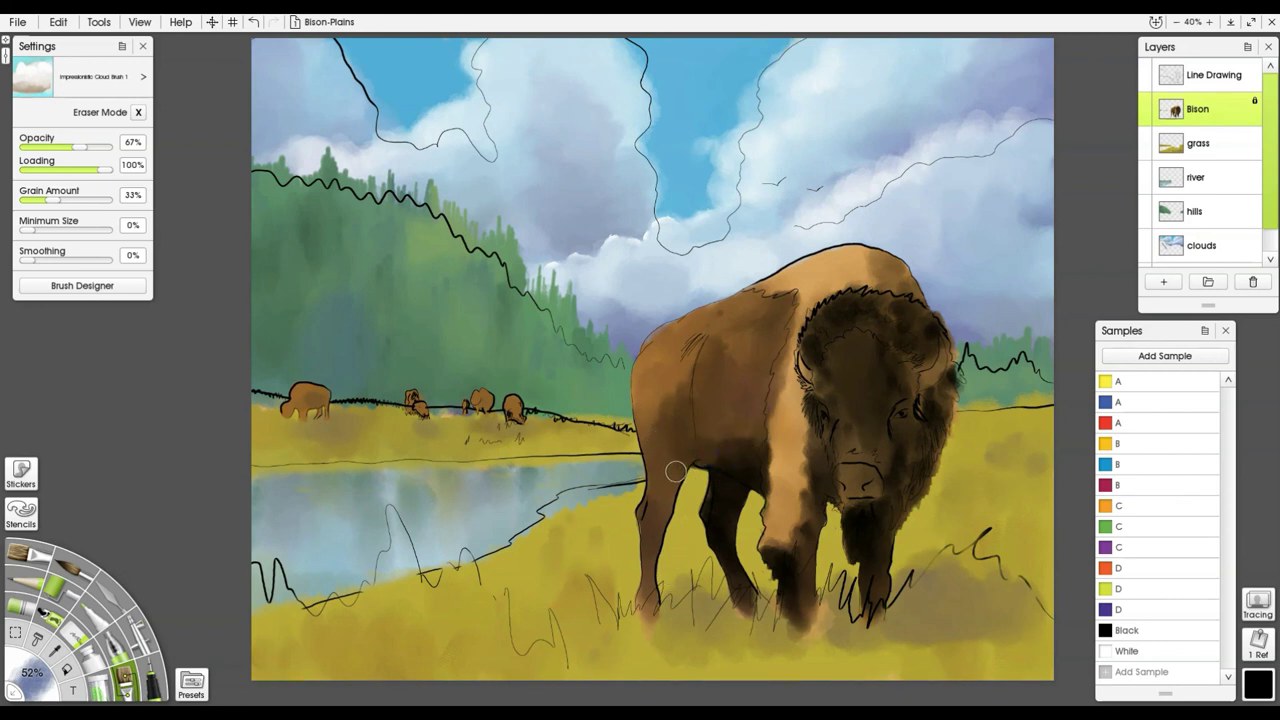
mouse_move(676, 471)
mouse_down()
mouse_move(706, 461)
mouse_move(676, 447)
mouse_move(667, 470)
mouse_move(662, 514)
mouse_move(686, 446)
mouse_move(702, 470)
mouse_move(656, 518)
mouse_move(682, 461)
mouse_move(648, 593)
mouse_move(645, 552)
mouse_move(653, 529)
mouse_move(650, 625)
mouse_up()
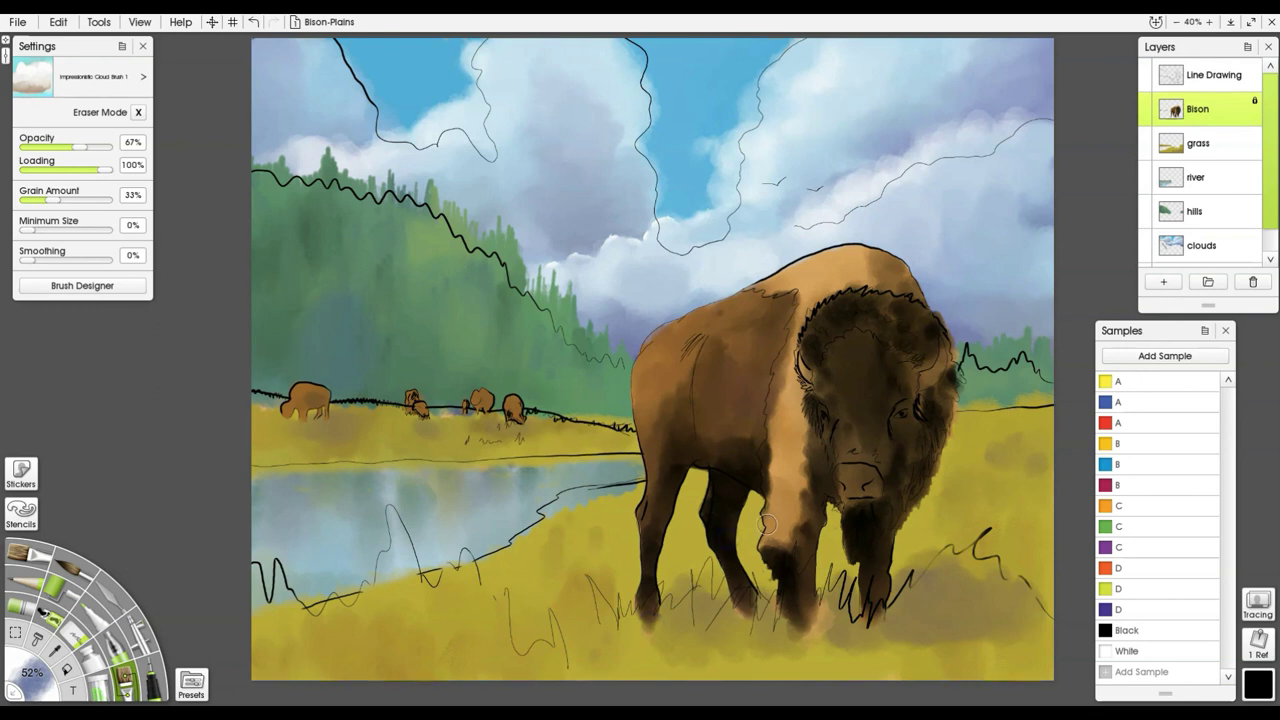
mouse_move(767, 524)
mouse_down()
mouse_move(797, 519)
mouse_move(782, 477)
mouse_move(798, 501)
mouse_move(788, 470)
mouse_move(799, 468)
mouse_move(778, 436)
mouse_move(799, 517)
mouse_up()
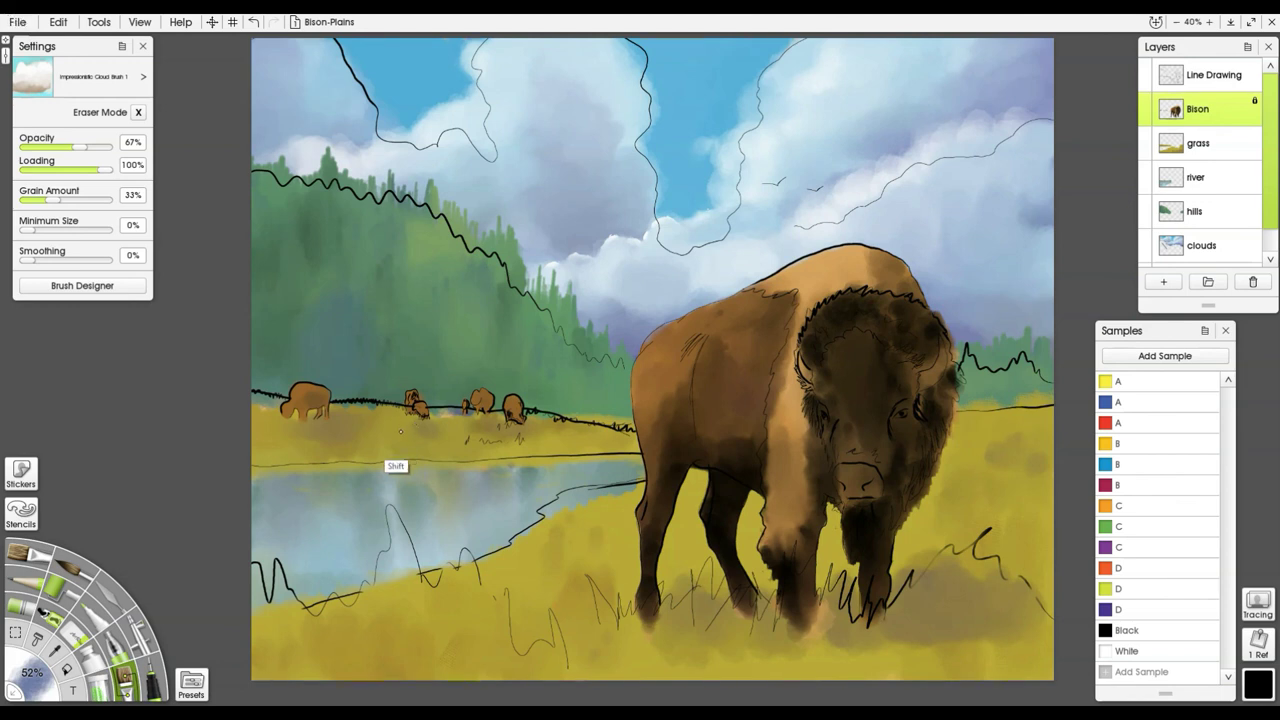
Darken two small bison in the distant herd, then hide the Line Drawing layer.
key(bracketleft)
key(bracketleft)
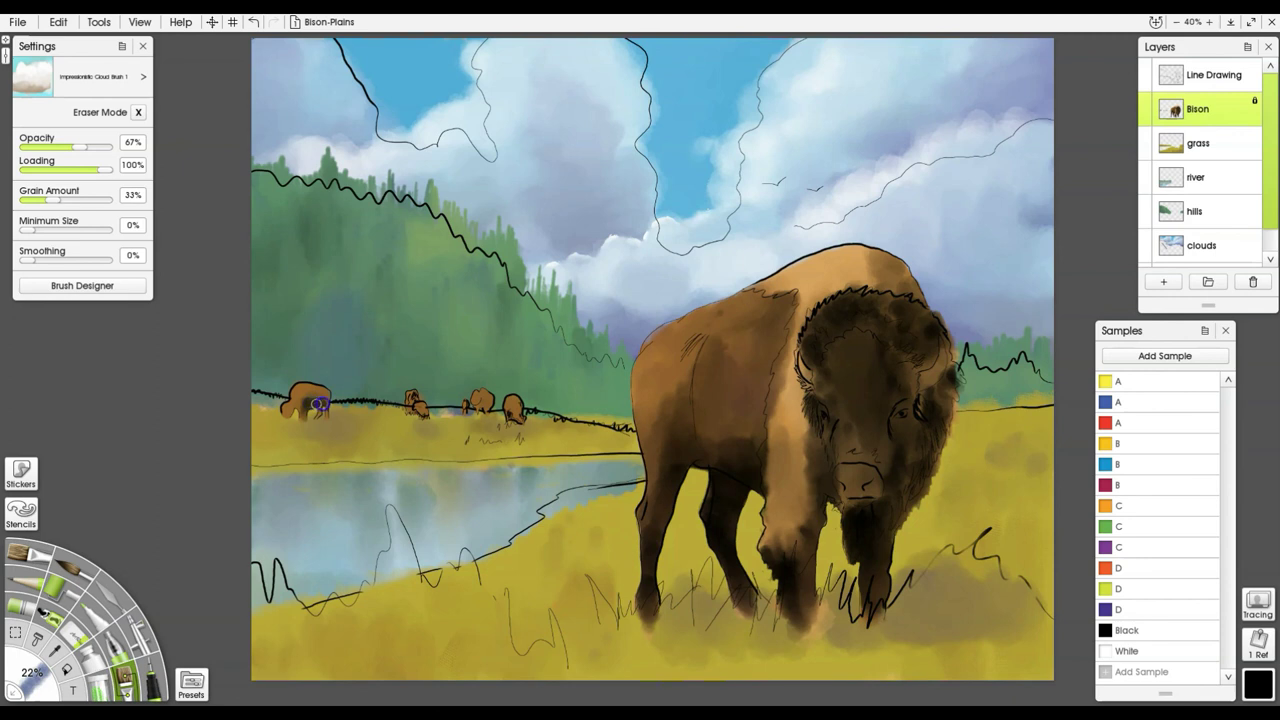
drag(317, 424, 302, 428)
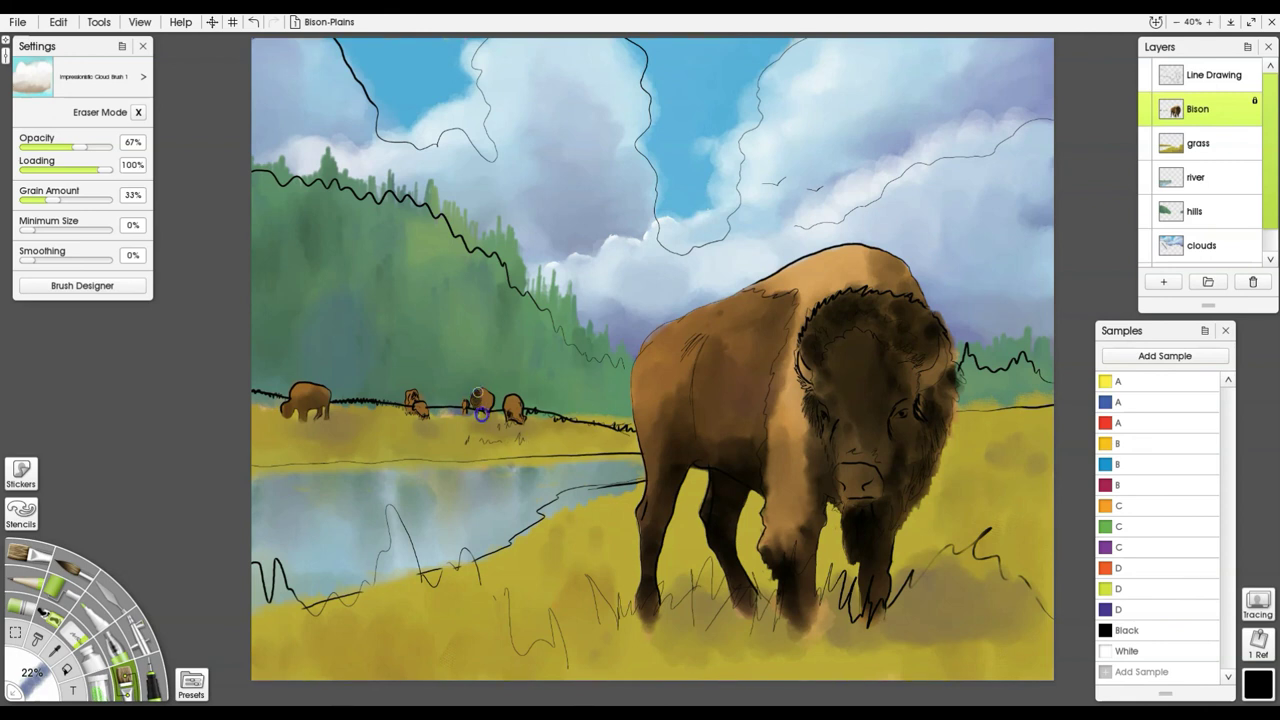
mouse_move(481, 413)
mouse_down()
mouse_move(489, 398)
mouse_move(481, 421)
mouse_move(522, 405)
mouse_move(522, 418)
mouse_up()
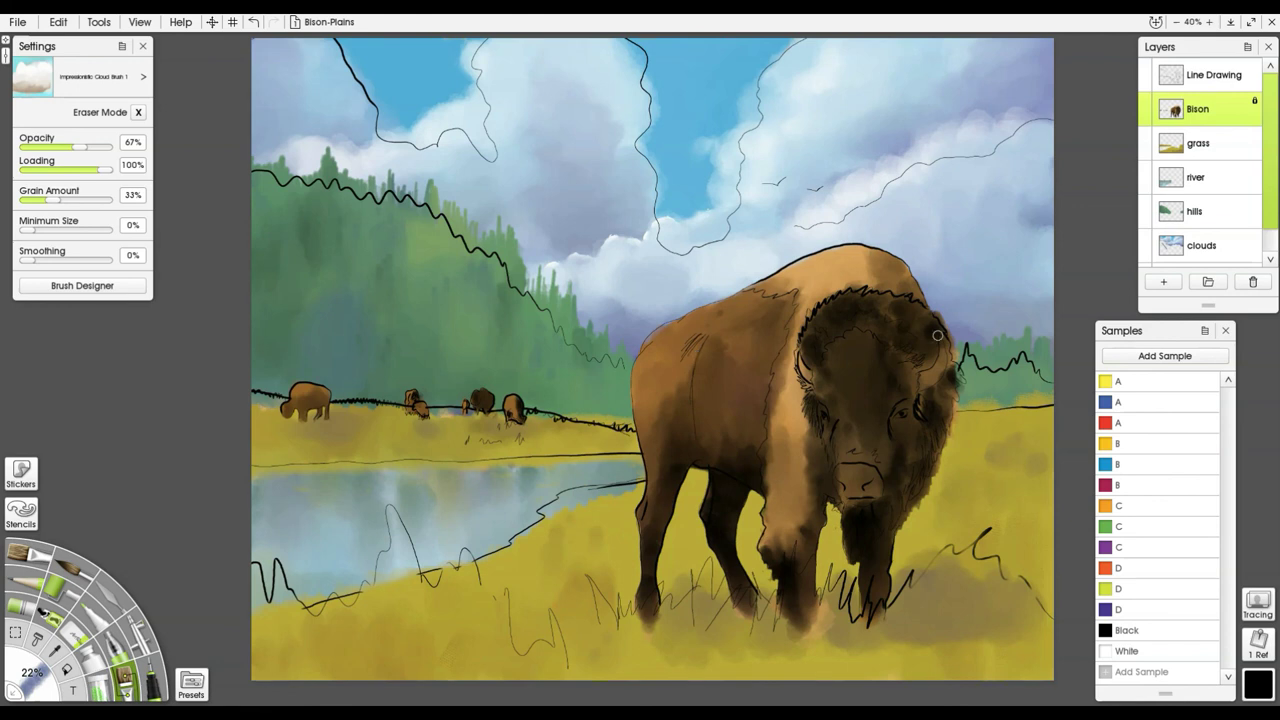
click(1146, 68)
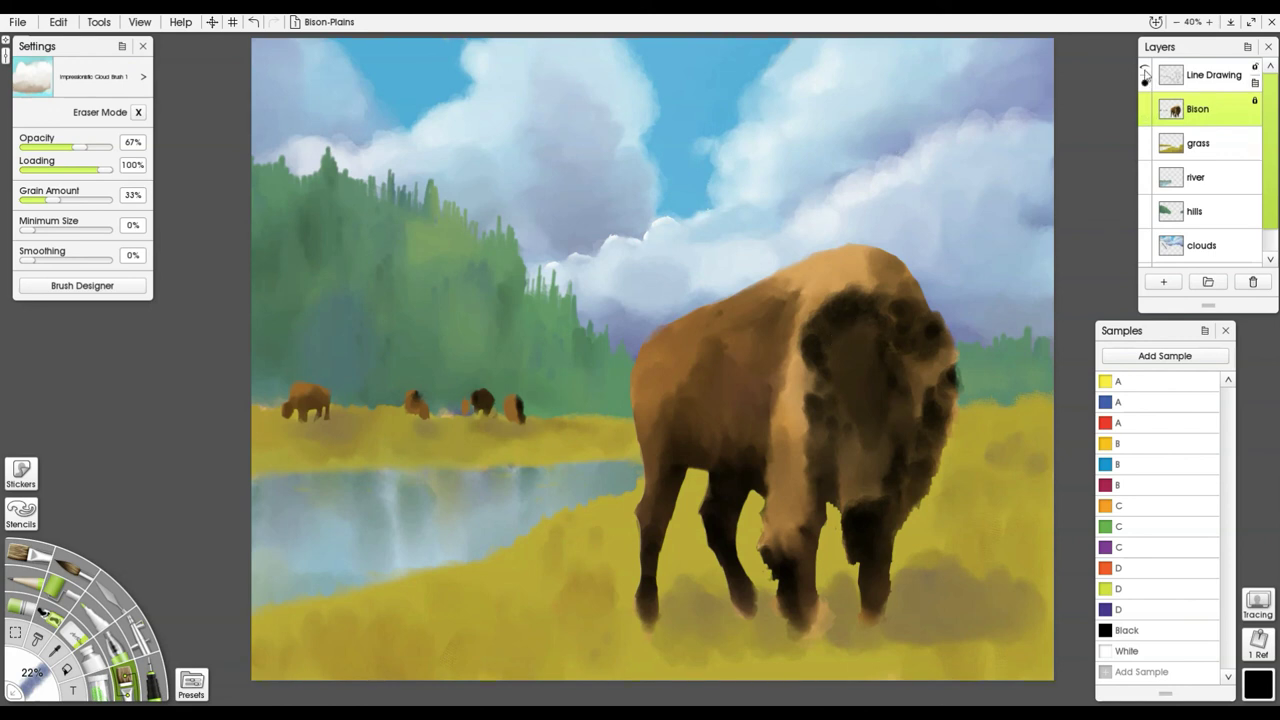
Show the Line Drawing layer again and browse Custom and Watercolor brush presets without changing brushes.
click(1145, 74)
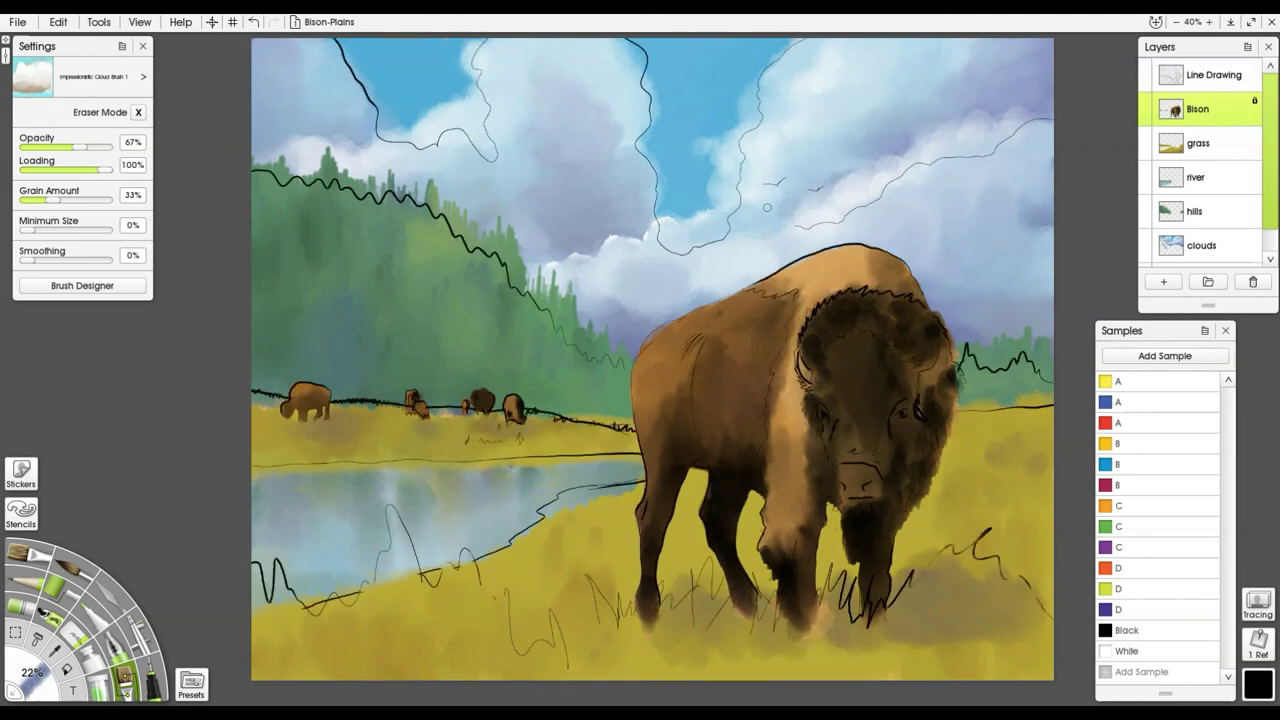
click(191, 684)
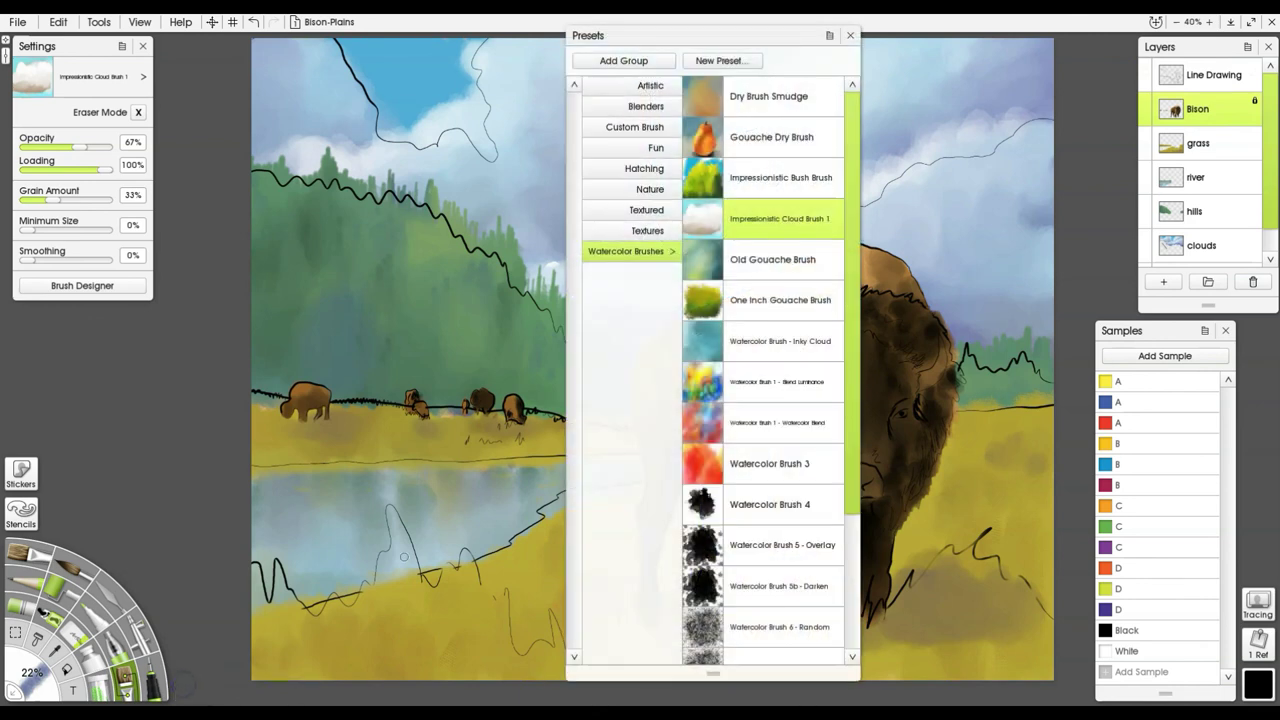
click(651, 127)
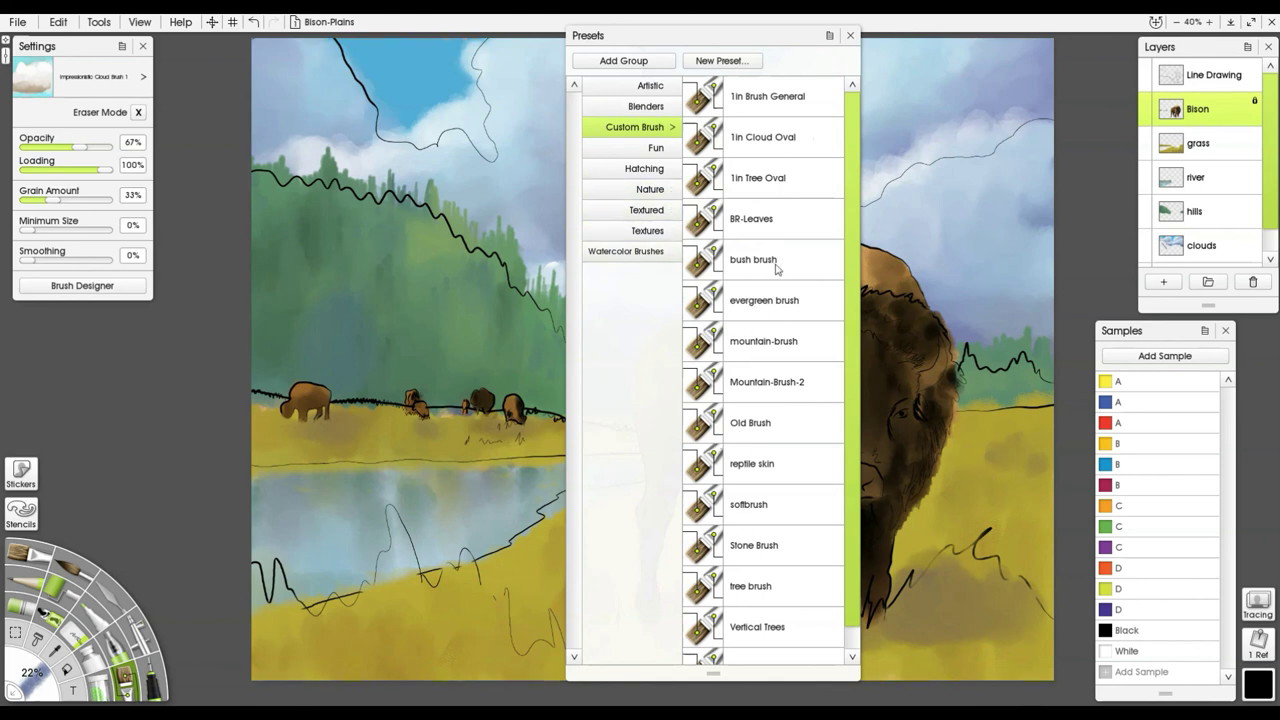
click(636, 255)
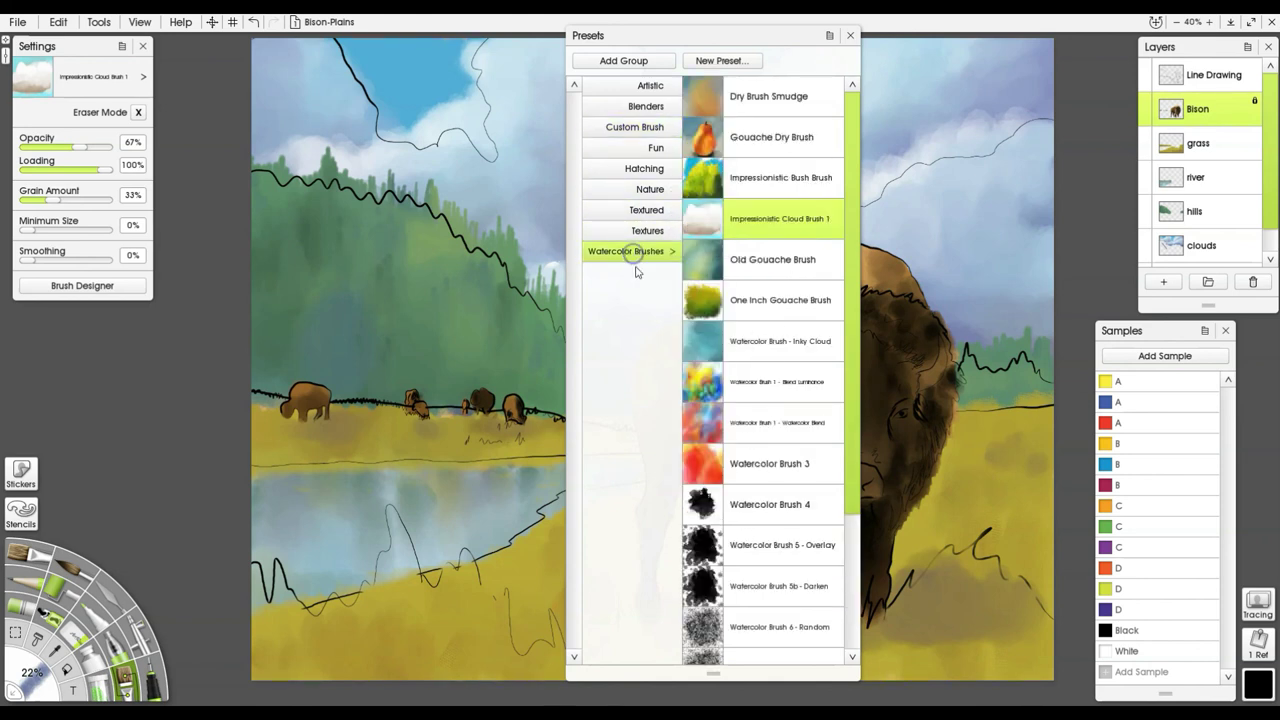
scroll(750, 400, down, 2)
scroll(752, 400, down, 2)
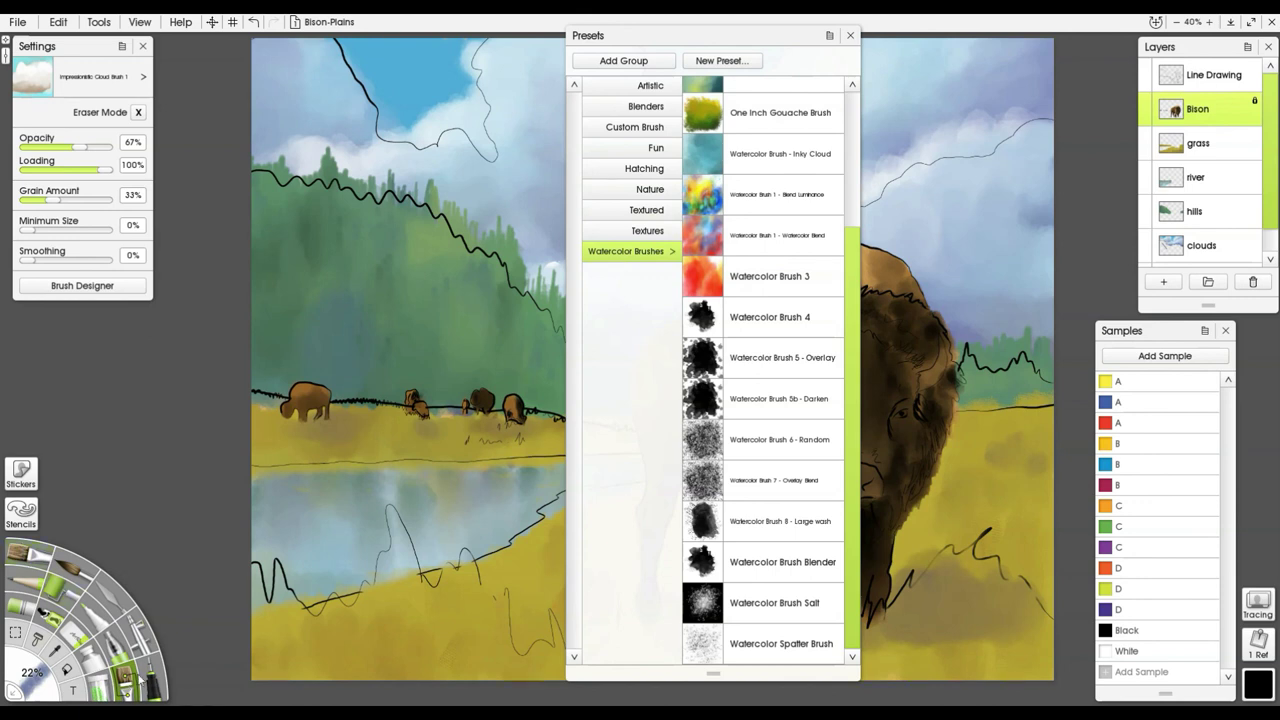
click(851, 37)
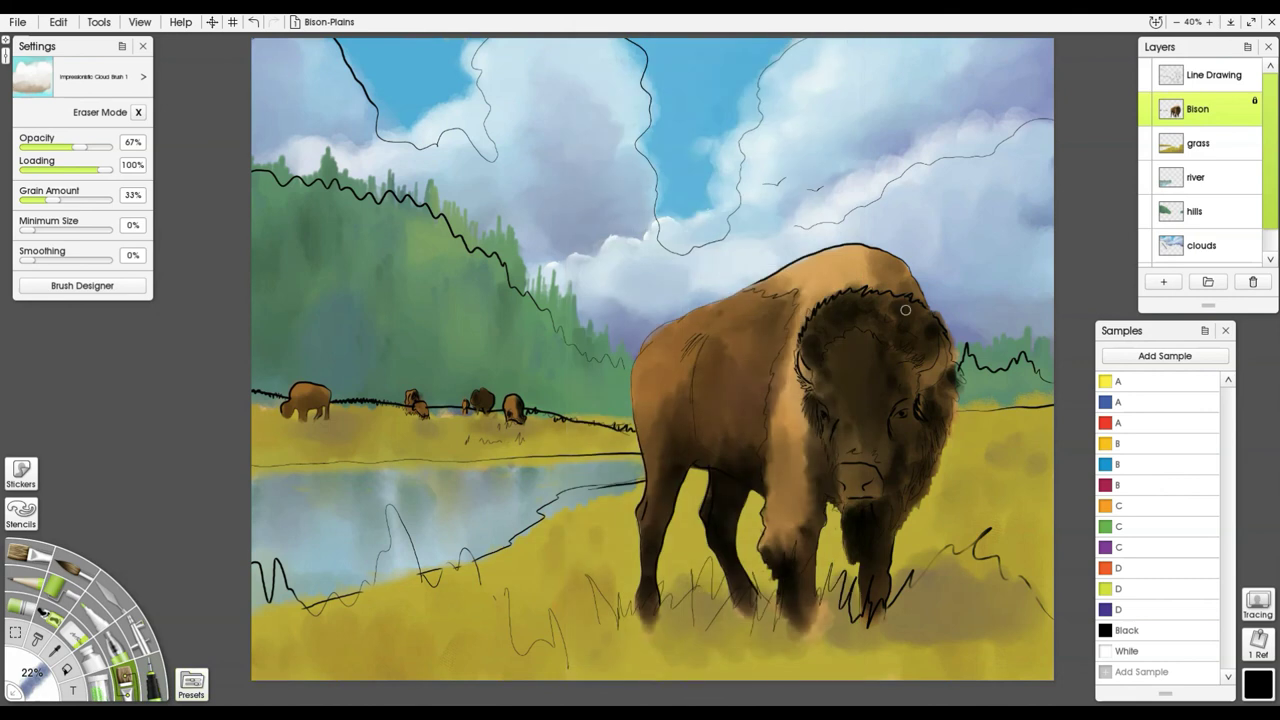